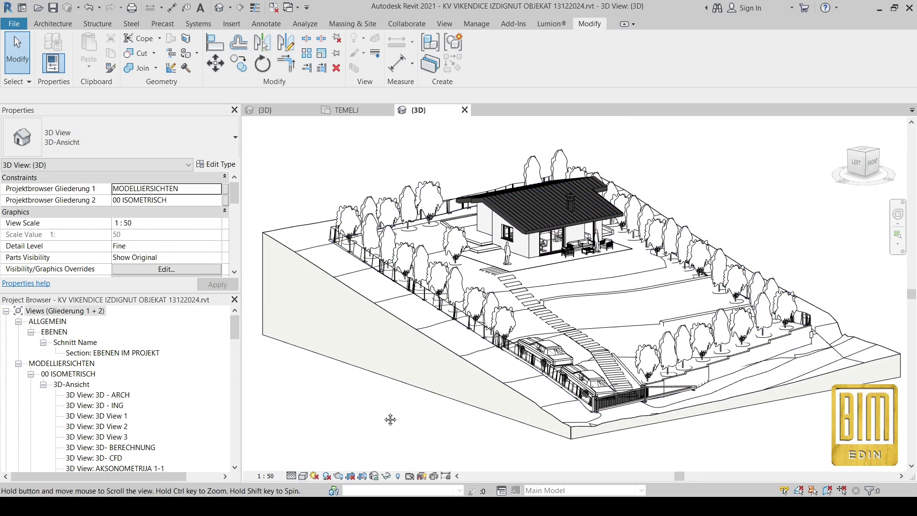
# Step: Shade the reference project's 3D view, then orbit and pan to inspect the stepped path
pyautogui.click(304, 477)
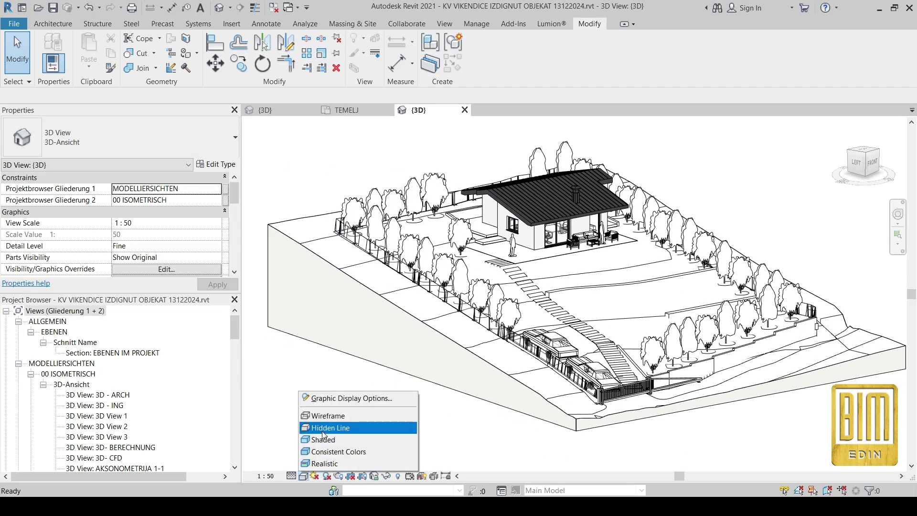
pyautogui.click(340, 440)
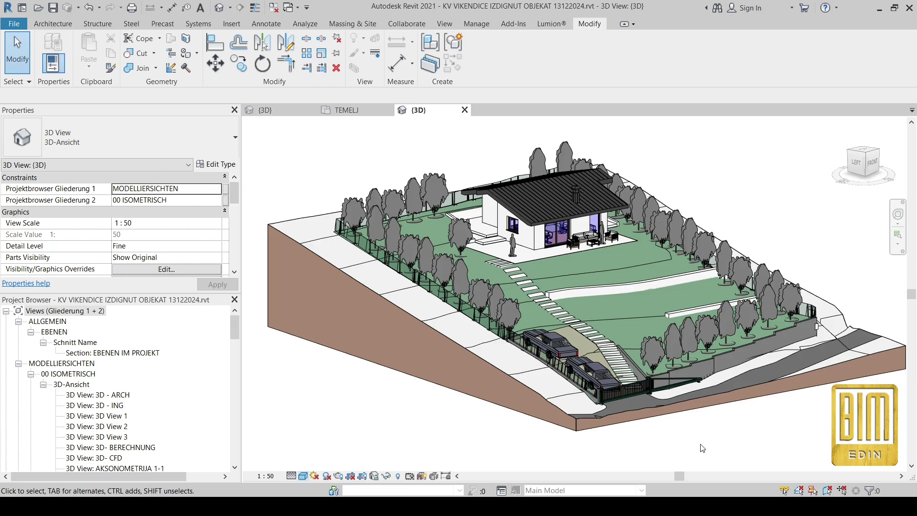
pyautogui.moveTo(708, 446)
pyautogui.keyDown('shift'); pyautogui.mouseDown(button='middle')
pyautogui.moveTo(557, 423)
pyautogui.moveTo(562, 487)
pyautogui.mouseUp(button='middle'); pyautogui.keyUp('shift')
pyautogui.keyDown('shift'); pyautogui.moveTo(307, 361); pyautogui.dragTo(706, 427, button='middle'); pyautogui.keyUp('shift')
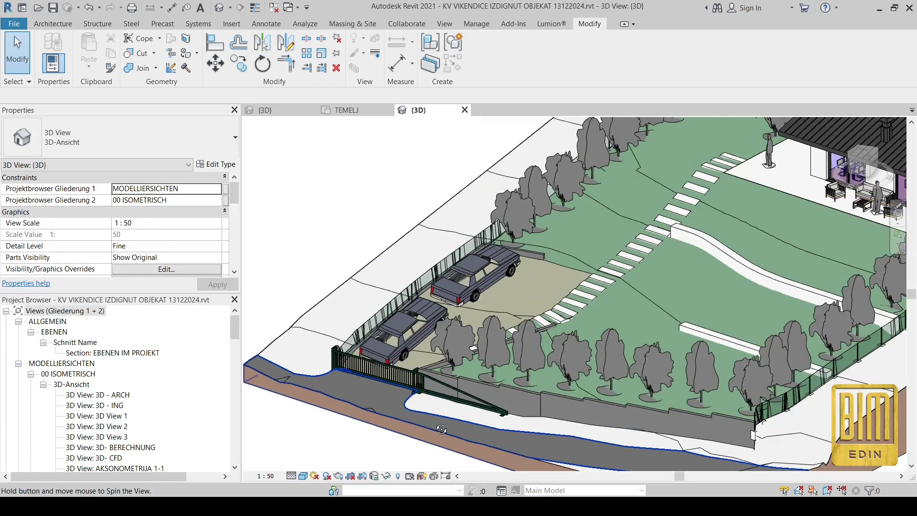
pyautogui.scroll(3, 501, 323)
pyautogui.scroll(2, 706, 427)
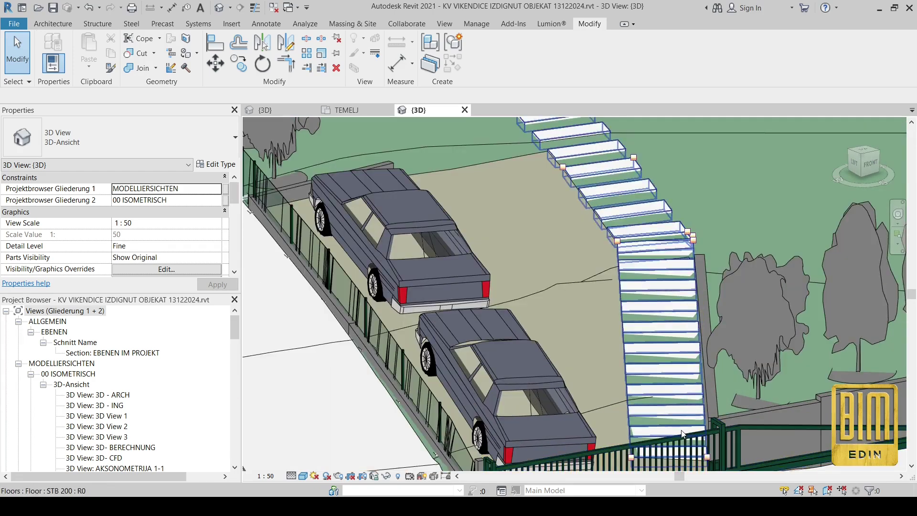
pyautogui.scroll(2, 532, 237)
pyautogui.moveTo(531, 237)
pyautogui.mouseDown(button='middle')
pyautogui.moveTo(583, 320)
pyautogui.moveTo(579, 383)
pyautogui.moveTo(516, 258)
pyautogui.moveTo(534, 350)
pyautogui.mouseUp(button='middle')
pyautogui.scroll(-2, 481, 153)
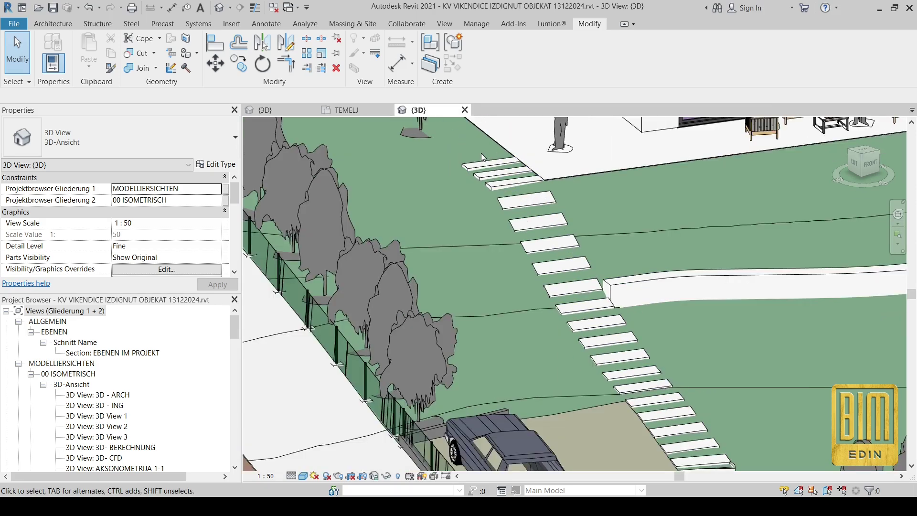
pyautogui.scroll(-2, 481, 152)
pyautogui.scroll(-2, 484, 160)
pyautogui.scroll(-2, 545, 281)
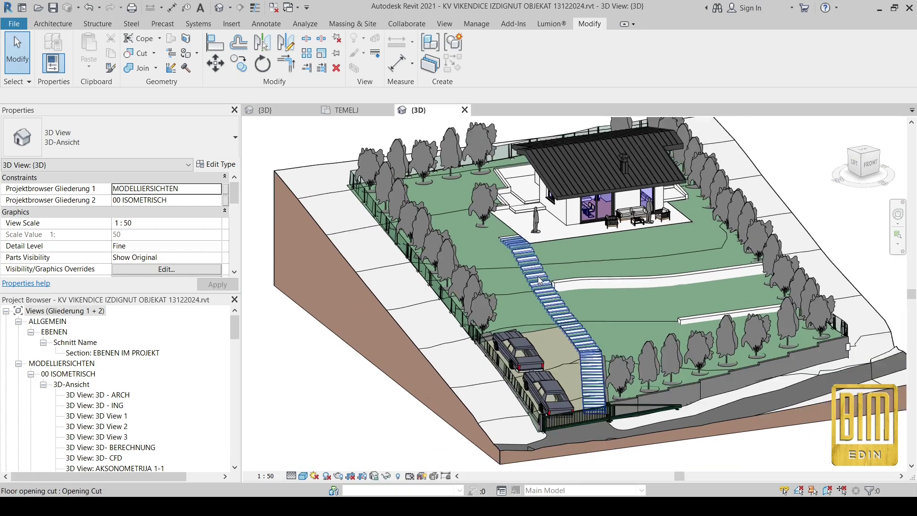
pyautogui.scroll(-2, 559, 308)
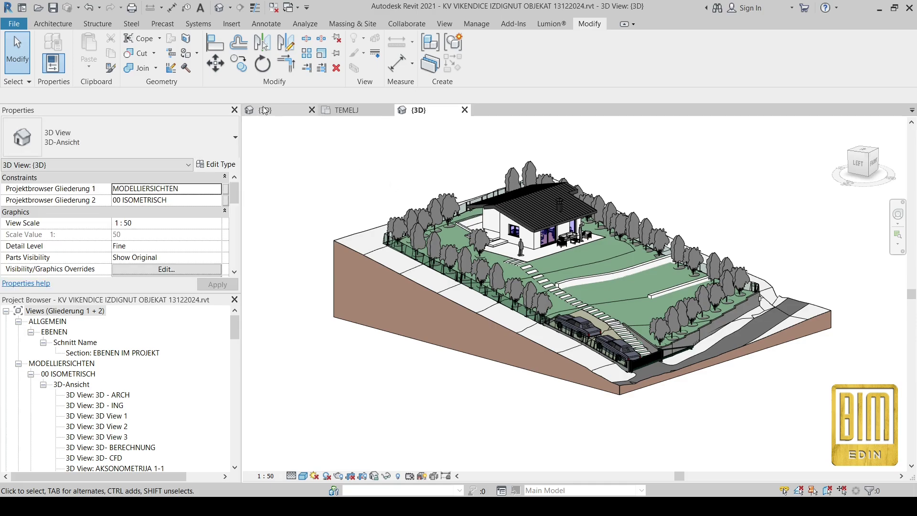
# Step: Inspect the site project's topography in its 3D view, then open the PRIZEMLJE floor plan
pyautogui.click(263, 110)
pyautogui.moveTo(601, 373)
pyautogui.keyDown('shift'); pyautogui.mouseDown(button='middle')
pyautogui.moveTo(618, 408)
pyautogui.moveTo(597, 394)
pyautogui.mouseUp(button='middle'); pyautogui.keyUp('shift')
pyautogui.scroll(2, 598, 287)
pyautogui.scroll(2, 587, 271)
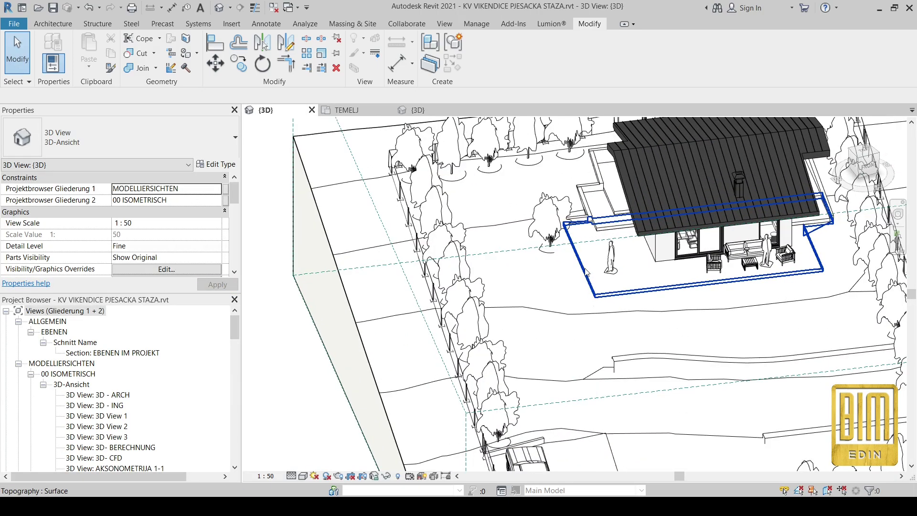
pyautogui.click(607, 292)
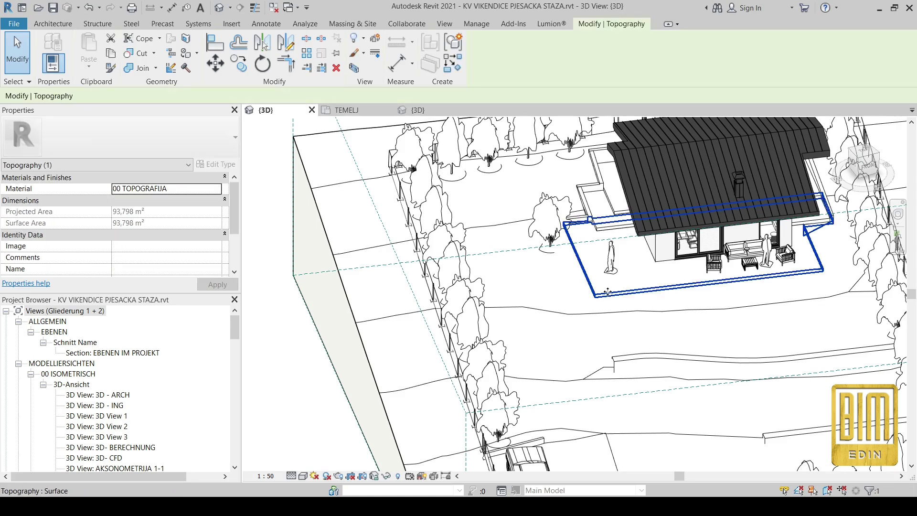
pyautogui.scroll(2, 607, 293)
pyautogui.scroll(2, 623, 280)
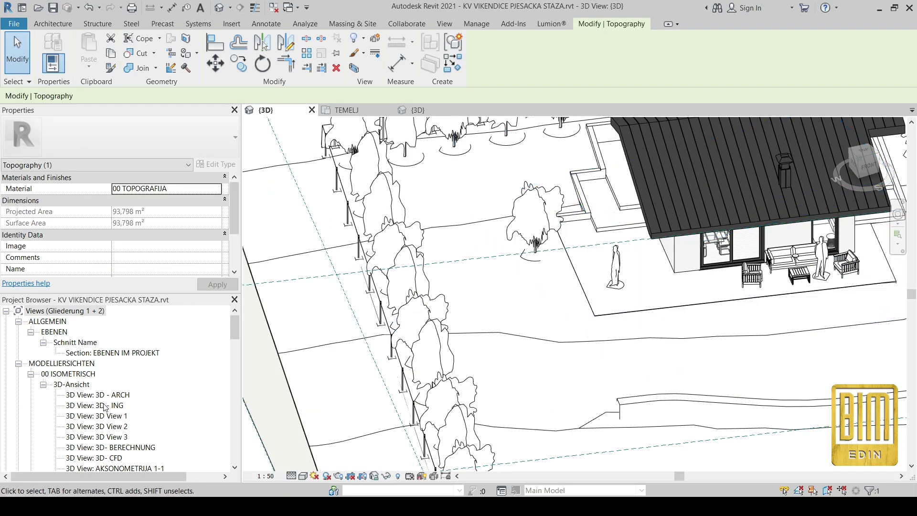
pyautogui.scroll(-4, 104, 407)
pyautogui.scroll(-2, 115, 403)
pyautogui.scroll(-2, 126, 398)
pyautogui.scroll(-2, 138, 392)
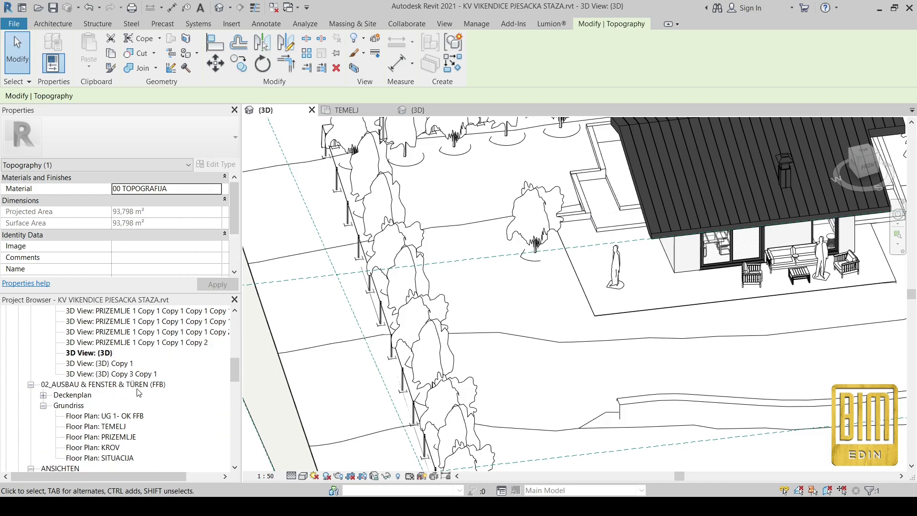
pyautogui.doubleClick(100, 436)
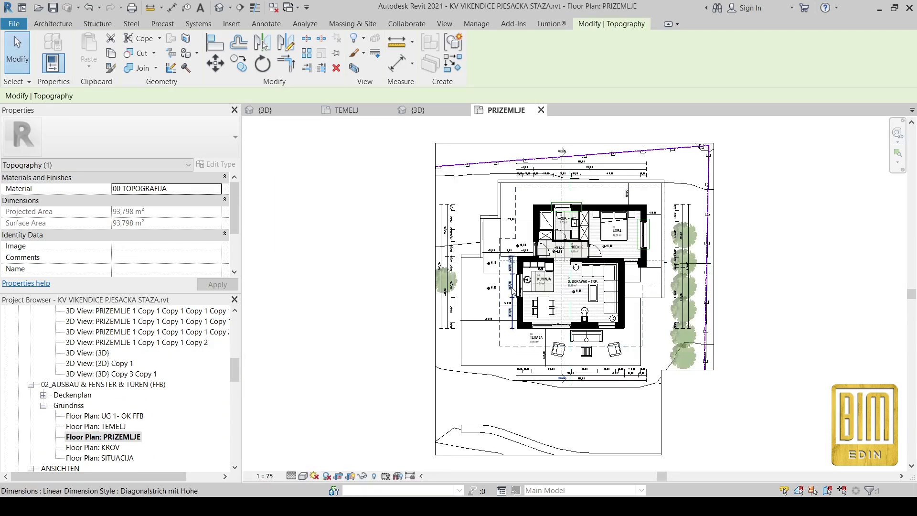
pyautogui.scroll(-2, 132, 430)
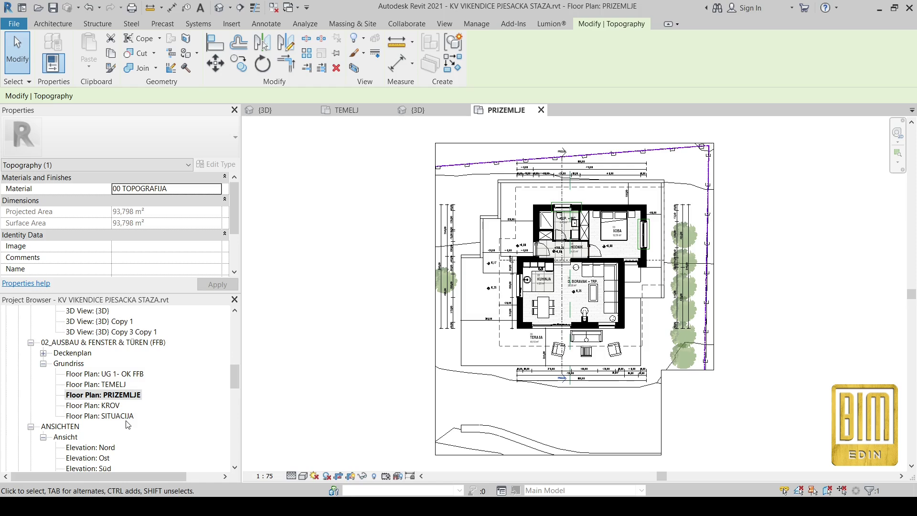
# Step: Duplicate the PRIZEMLJE plan as PRIZEMLJE Copy 1 and turn off its cropping
pyautogui.rightClick(115, 396)
pyautogui.moveTo(154, 240)
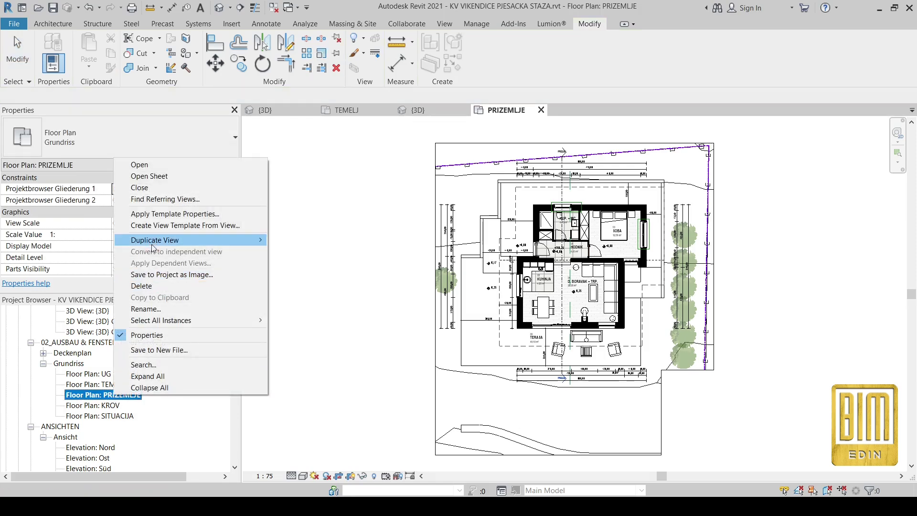
pyautogui.click(315, 252)
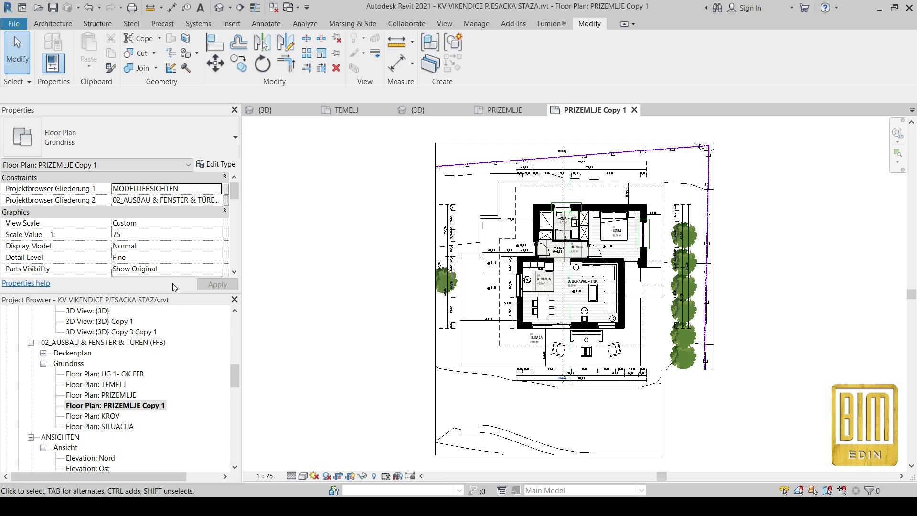
pyautogui.click(358, 262)
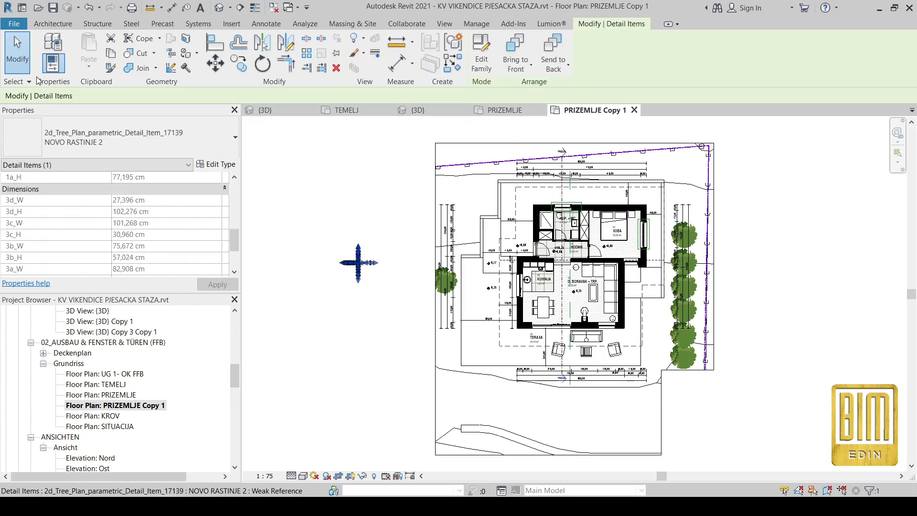
pyautogui.click(17, 50)
pyautogui.scroll(-5, 129, 239)
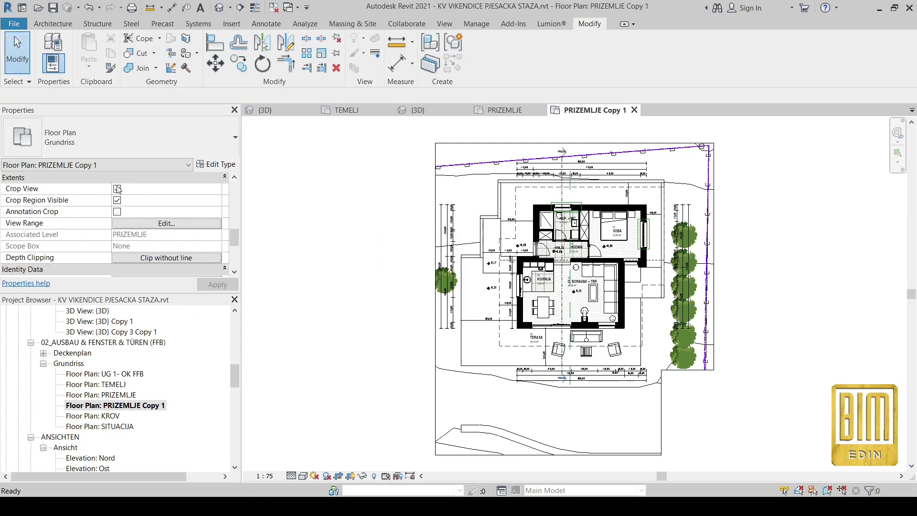
pyautogui.scroll(3, 440, 277)
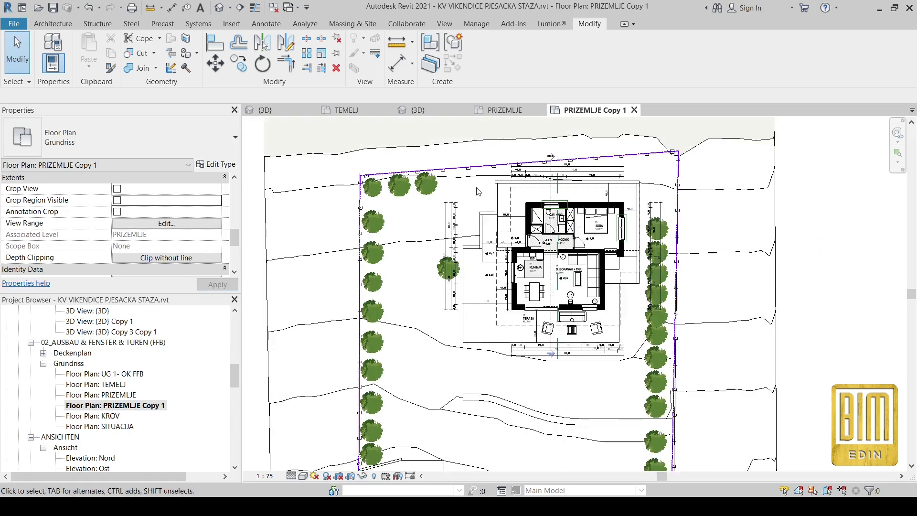
pyautogui.scroll(2, 459, 236)
pyautogui.scroll(1, 459, 236)
# Step: Start a new floor sketch using the STB 250 floor type
pyautogui.click(47, 24)
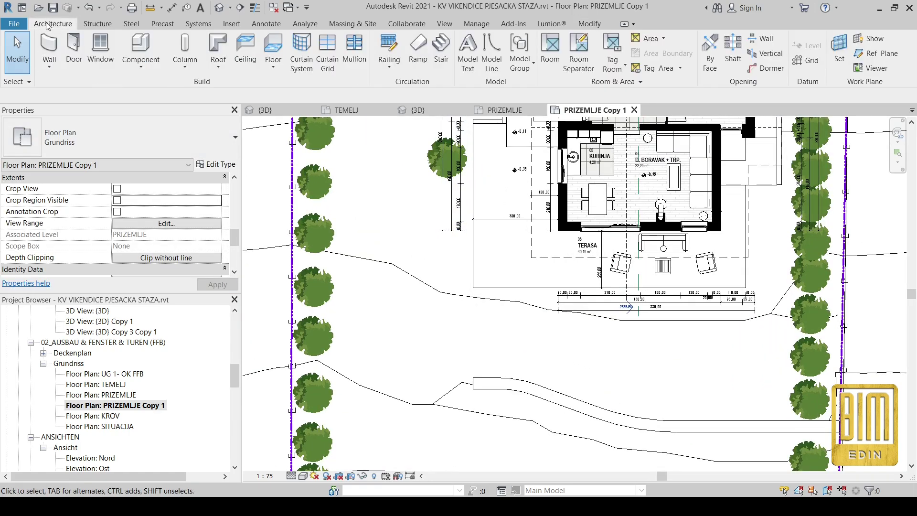
pyautogui.click(273, 50)
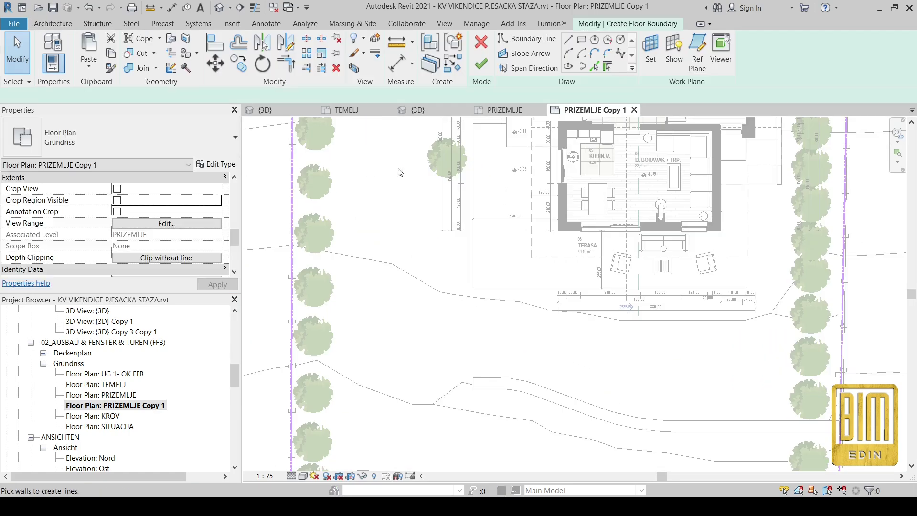
pyautogui.click(166, 139)
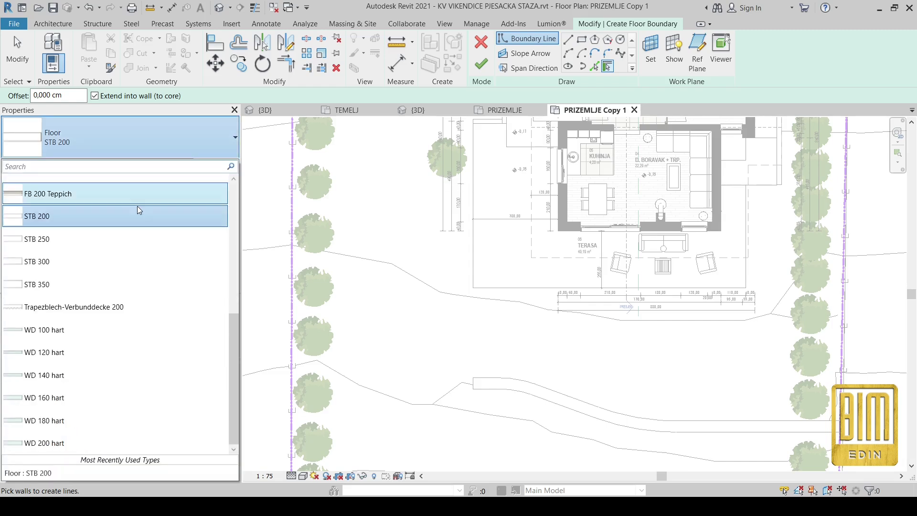
pyautogui.scroll(1, 115, 367)
pyautogui.scroll(3, 114, 368)
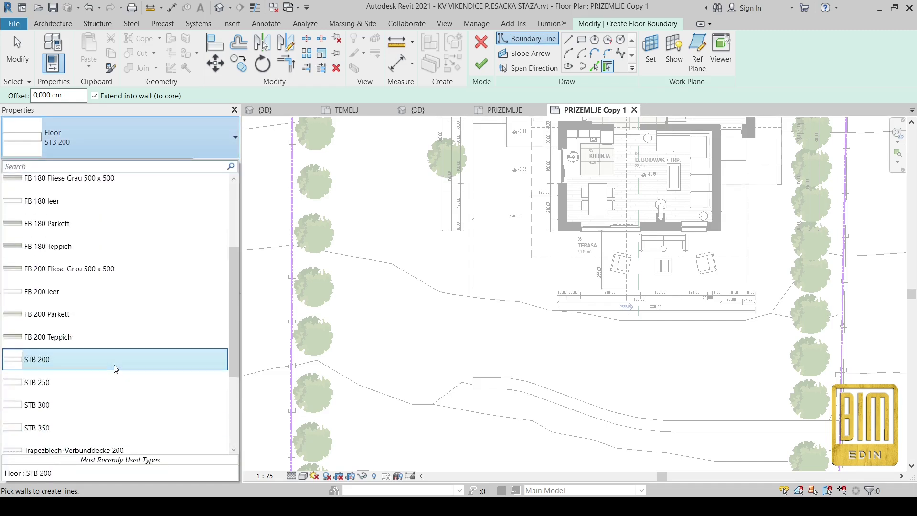
pyautogui.scroll(1, 114, 368)
pyautogui.scroll(2, 114, 368)
pyautogui.scroll(2, 115, 367)
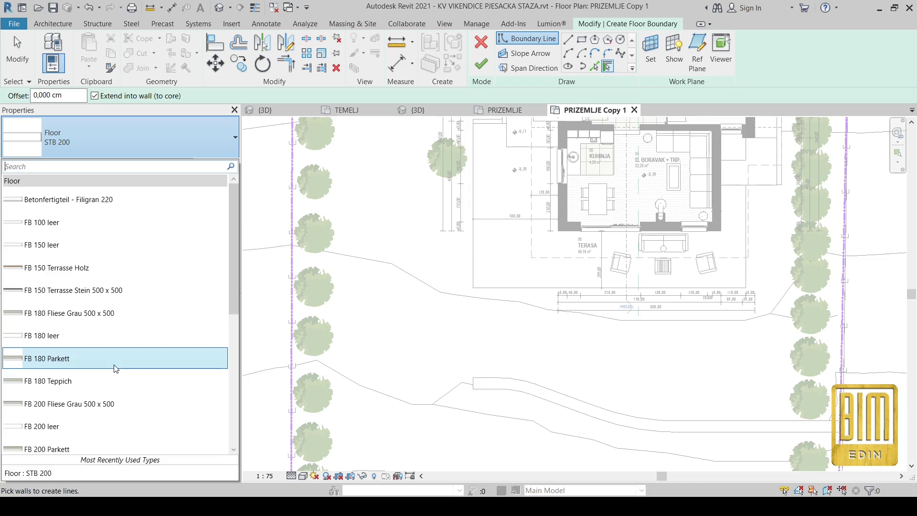
pyautogui.scroll(-2, 114, 366)
pyautogui.click(67, 401)
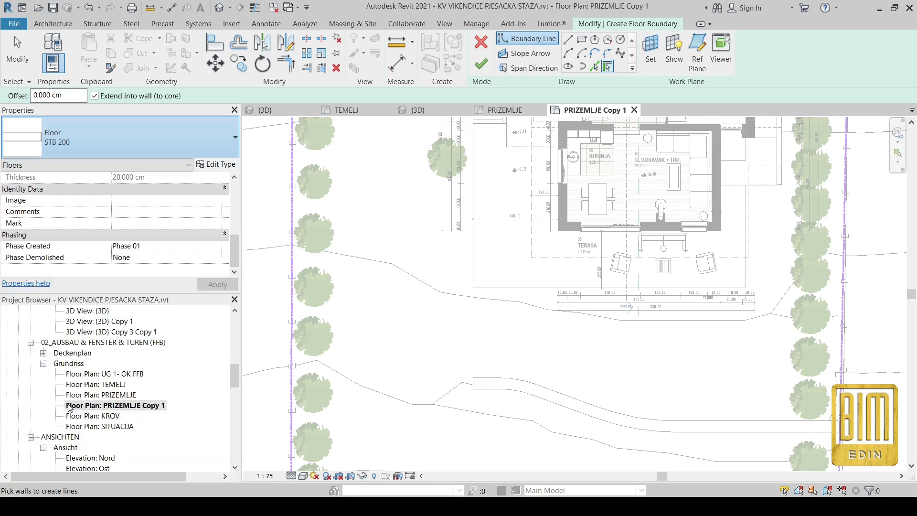
# Step: Draw the first slanted boundary line along the path edge
pyautogui.click(594, 68)
pyautogui.scroll(3, 472, 299)
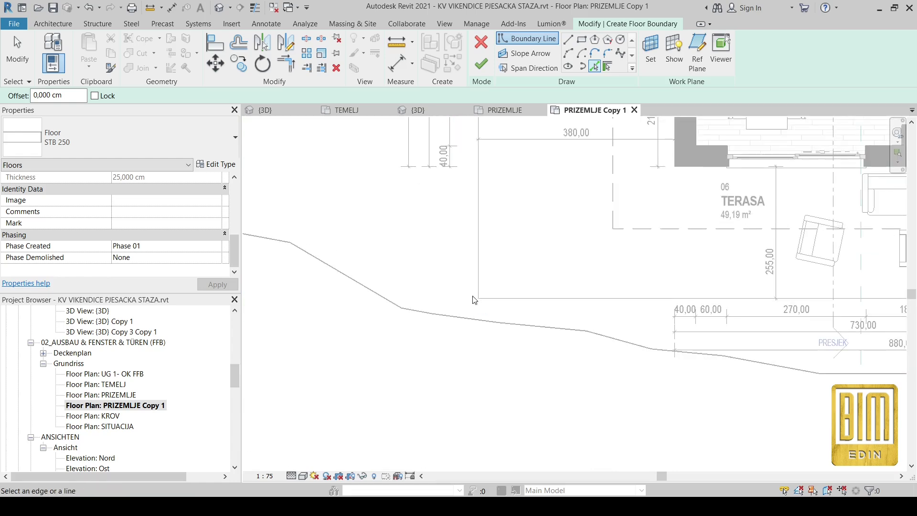
pyautogui.scroll(-3, 484, 221)
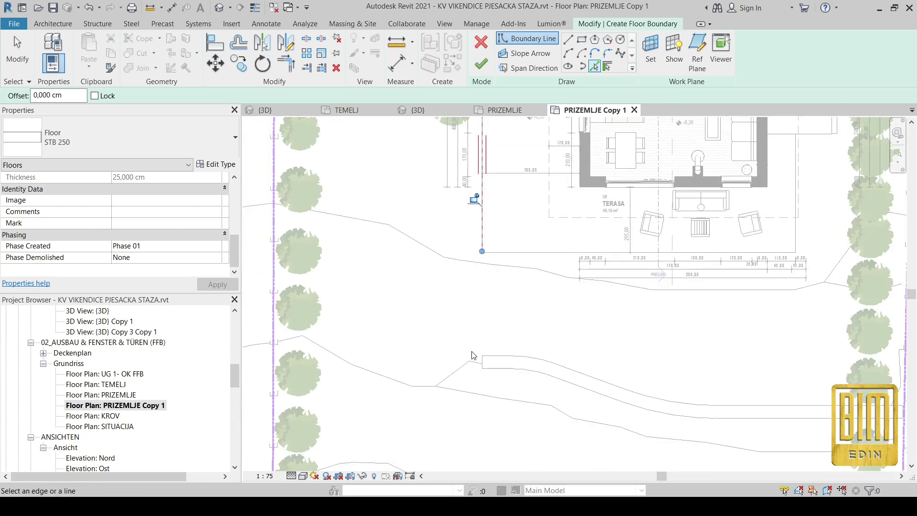
pyautogui.moveTo(472, 355)
pyautogui.mouseDown(button='middle')
pyautogui.moveTo(494, 265)
pyautogui.moveTo(481, 347)
pyautogui.mouseUp(button='middle')
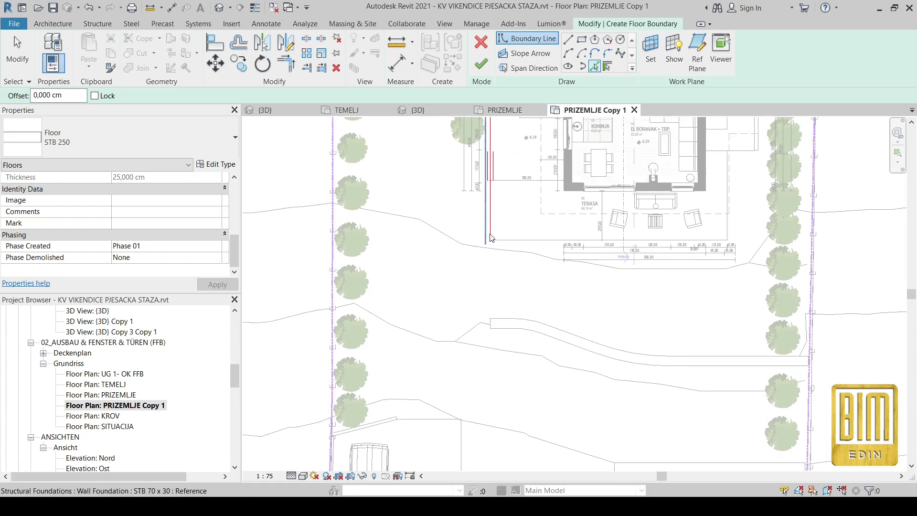
pyautogui.scroll(3, 473, 215)
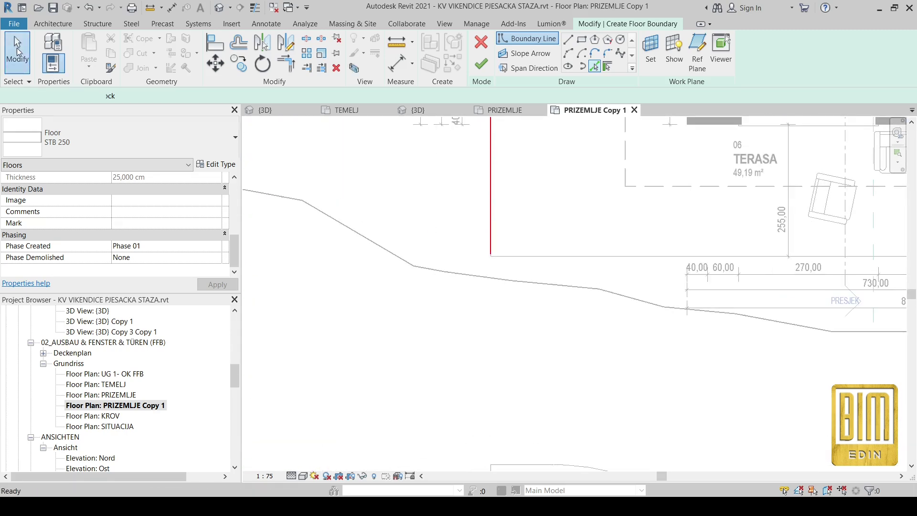
pyautogui.click(567, 38)
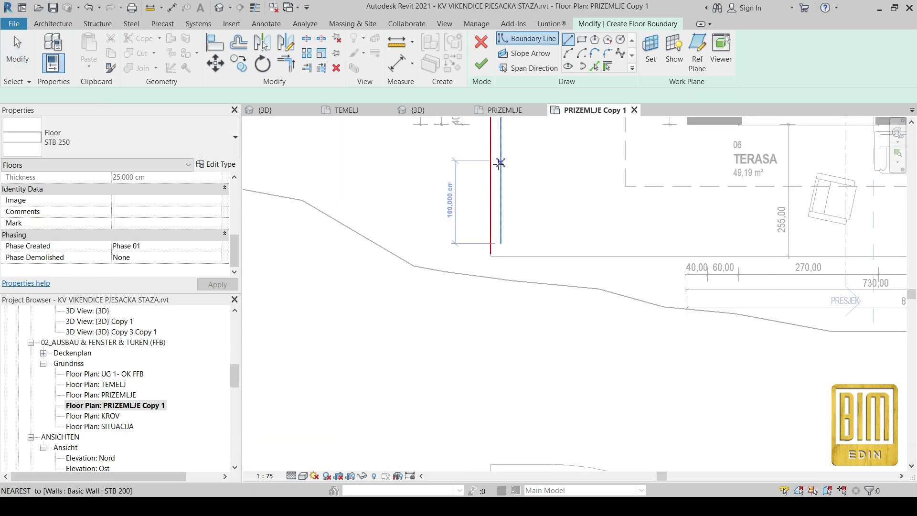
pyautogui.click(414, 155)
pyautogui.scroll(-3, 414, 155)
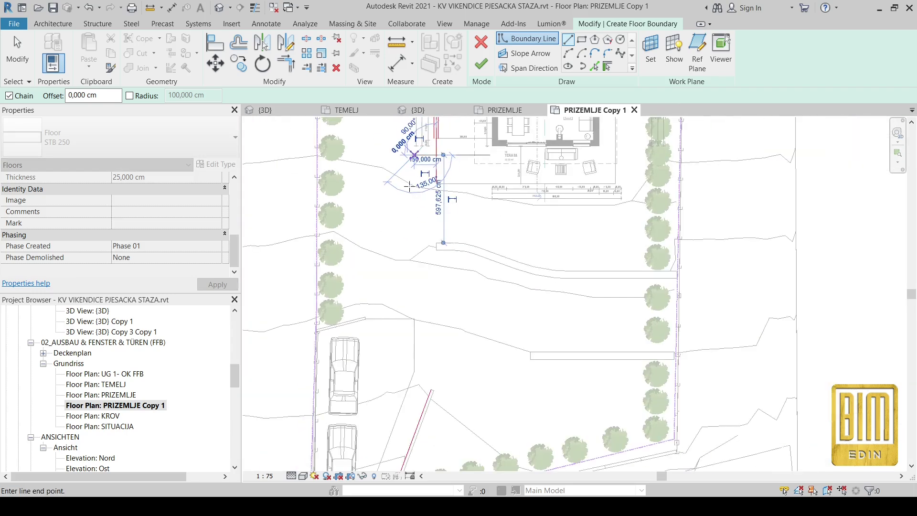
pyautogui.click(414, 361)
pyautogui.rightClick(414, 362)
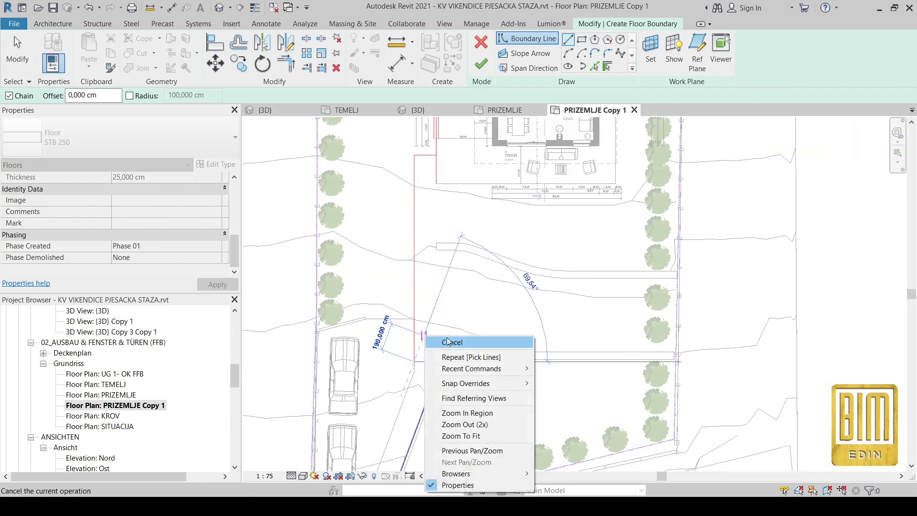
pyautogui.click(450, 342)
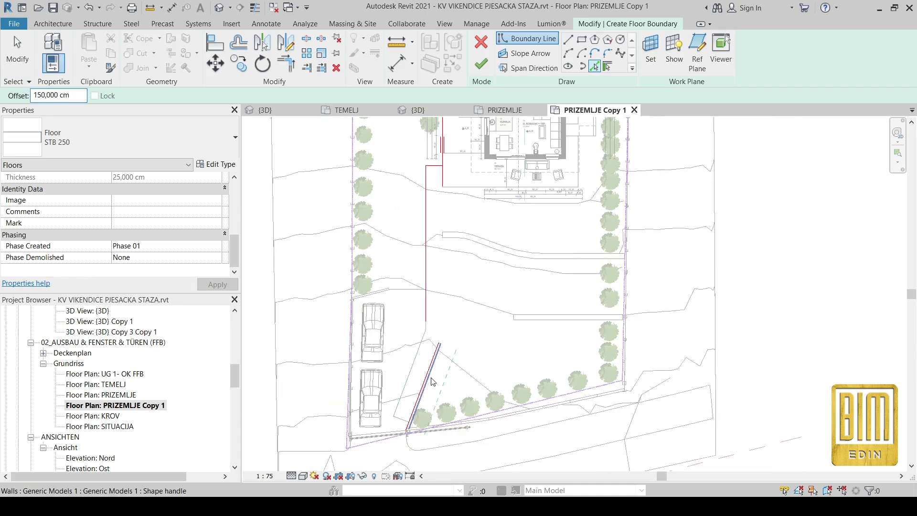
pyautogui.scroll(3, 423, 361)
pyautogui.scroll(-2, 419, 360)
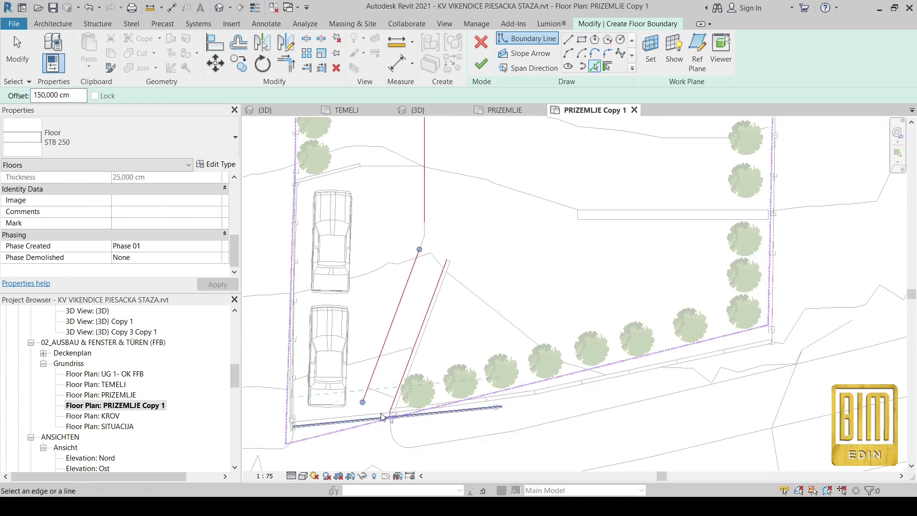
pyautogui.scroll(3, 382, 383)
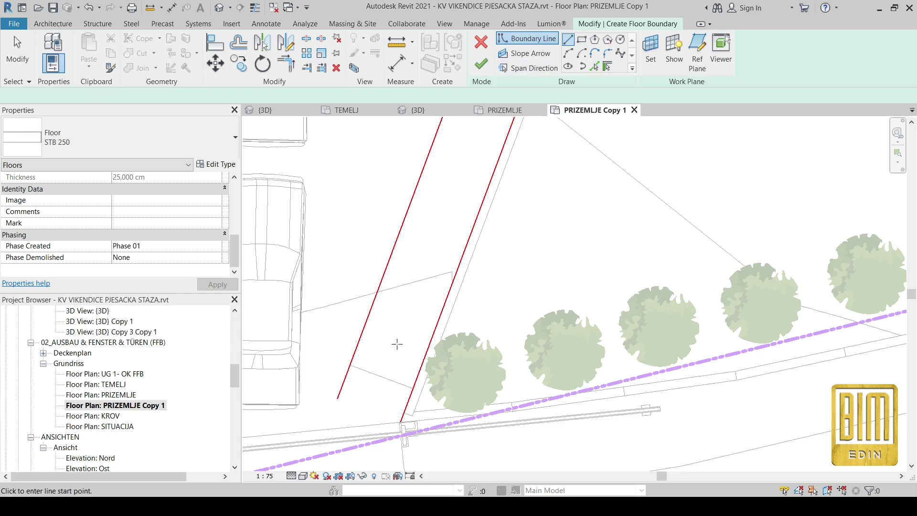
pyautogui.scroll(3, 350, 362)
# Step: Add the second slanted boundary line, close the bottom, and trim the corners with TR
pyautogui.click(348, 368)
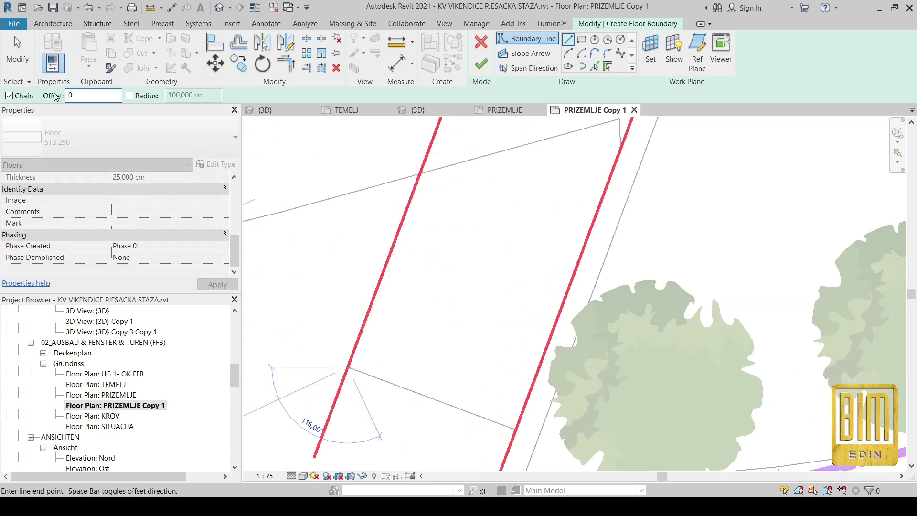
pyautogui.click(518, 424)
pyautogui.press('Escape')
pyautogui.scroll(-3, 461, 314)
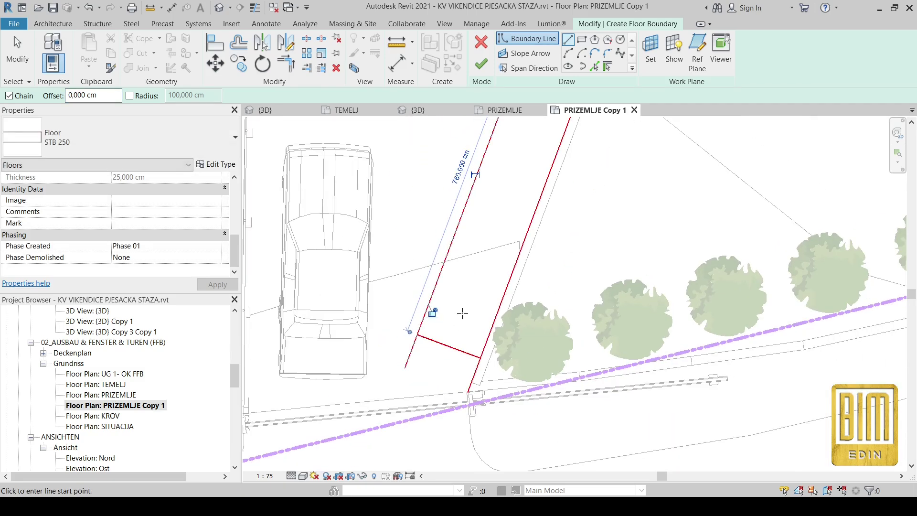
pyautogui.press('t')
pyautogui.press('r')
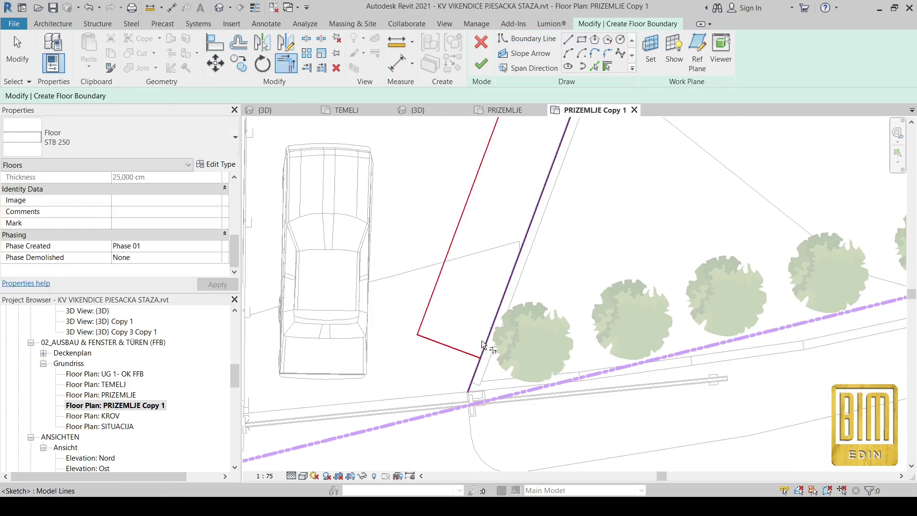
pyautogui.scroll(-4, 464, 363)
pyautogui.scroll(1, 473, 290)
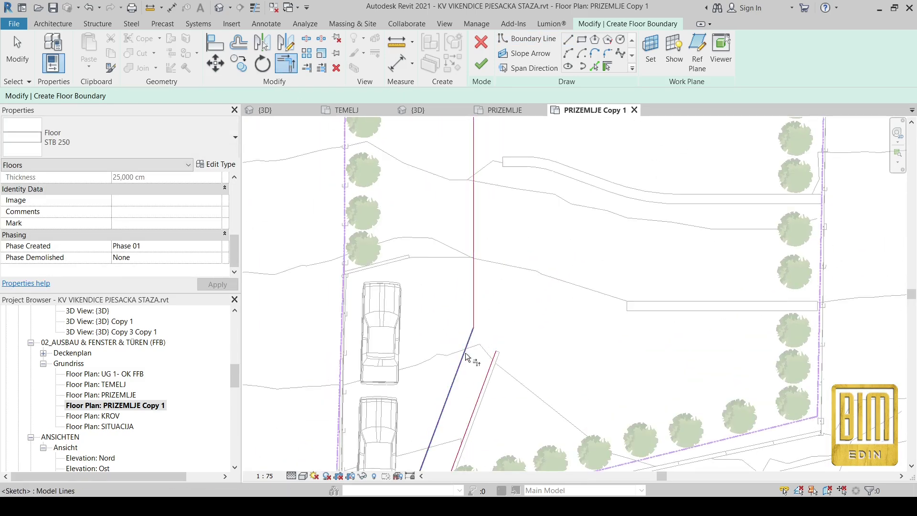
pyautogui.moveTo(494, 240); pyautogui.dragTo(473, 267, button='middle')
pyautogui.scroll(1, 492, 321)
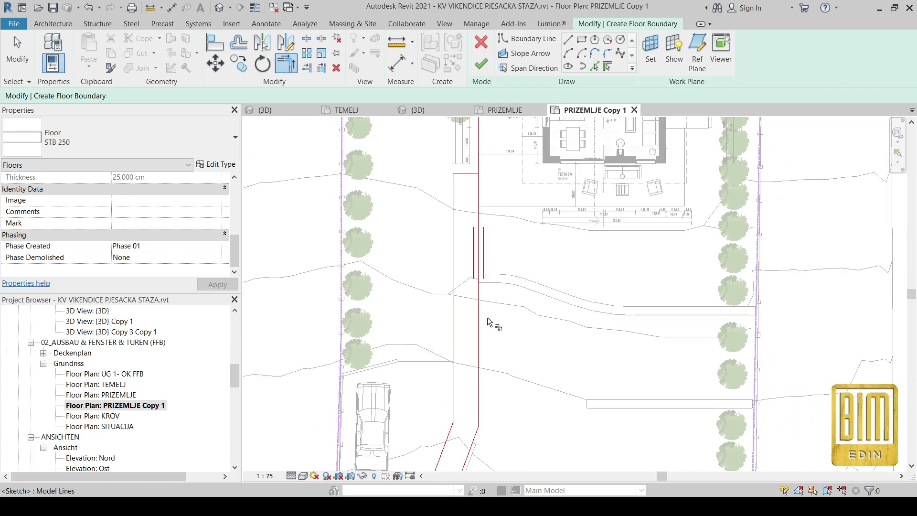
pyautogui.scroll(1, 479, 179)
pyautogui.scroll(1, 484, 190)
pyautogui.scroll(1, 521, 214)
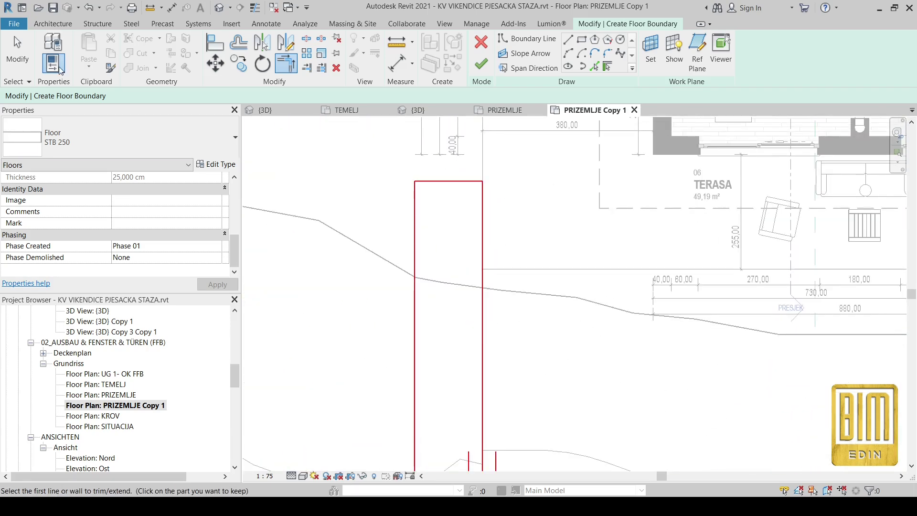
pyautogui.press('Escape')
# Step: Measure the top edge against the horizontal plan line, then go to the PRIZEMLJE plan
pyautogui.click(449, 181)
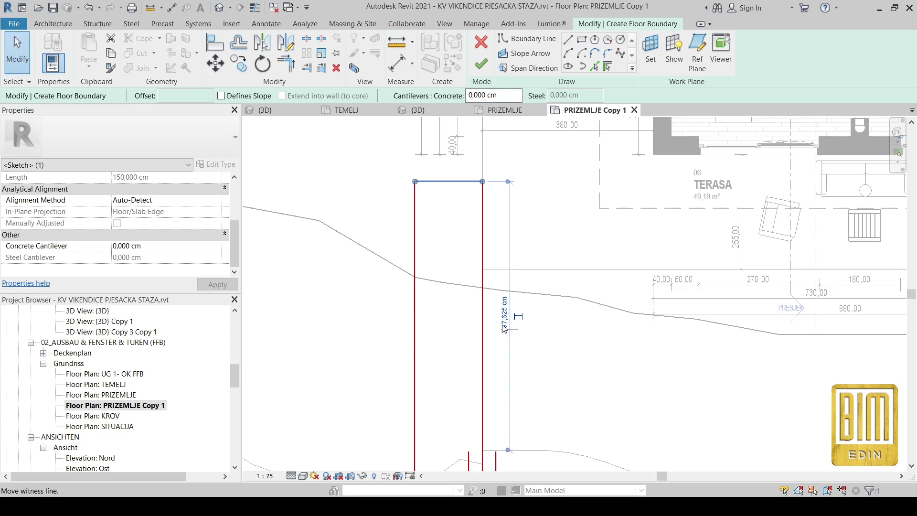
pyautogui.moveTo(504, 328); pyautogui.dragTo(505, 271)
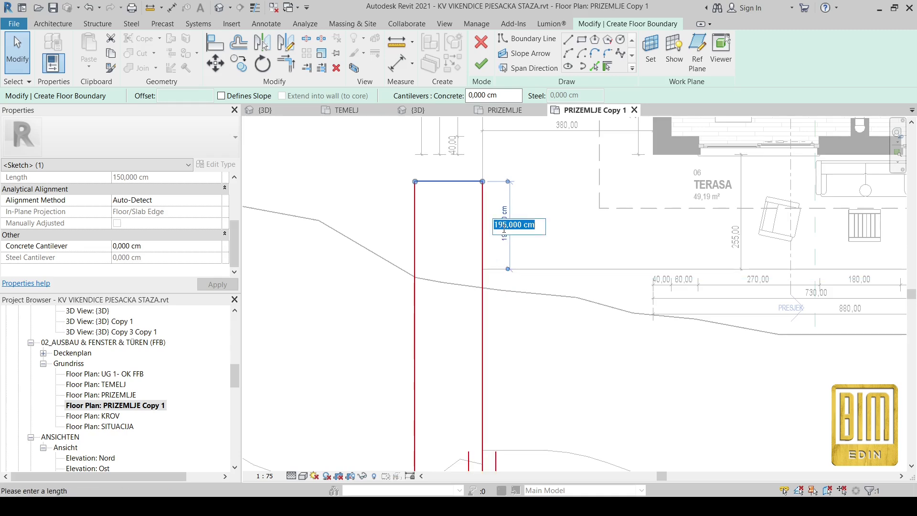
pyautogui.press('Escape')
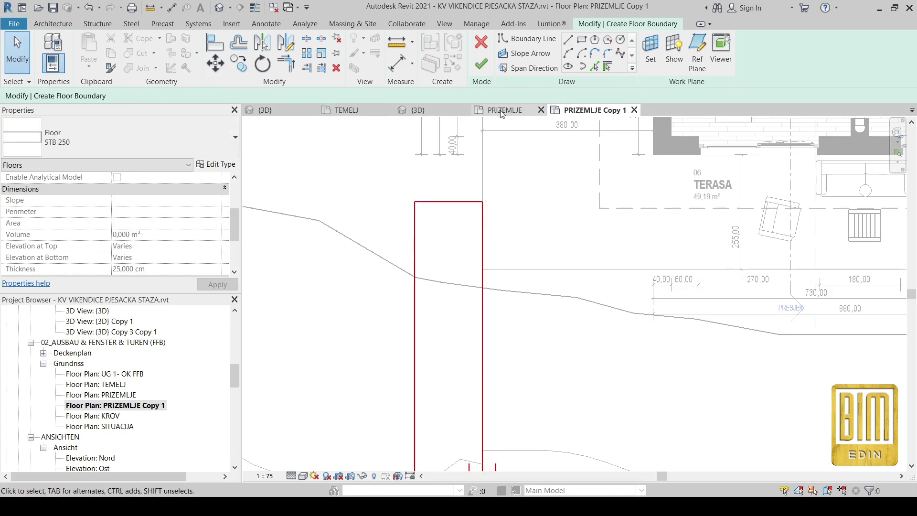
pyautogui.click(504, 110)
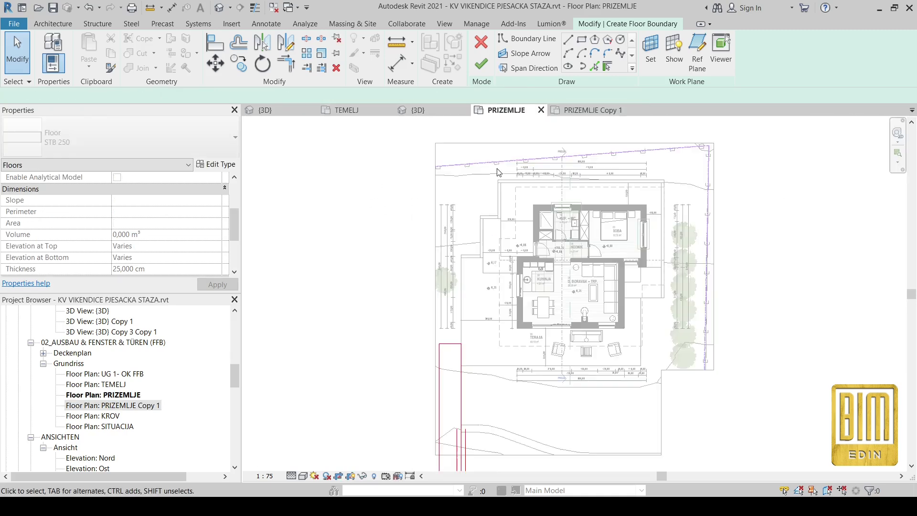
# Step: Measure the 200 cm stepping slab spacing in the reference project's PRIZEMLJE plan
pyautogui.click(589, 112)
pyautogui.click(418, 109)
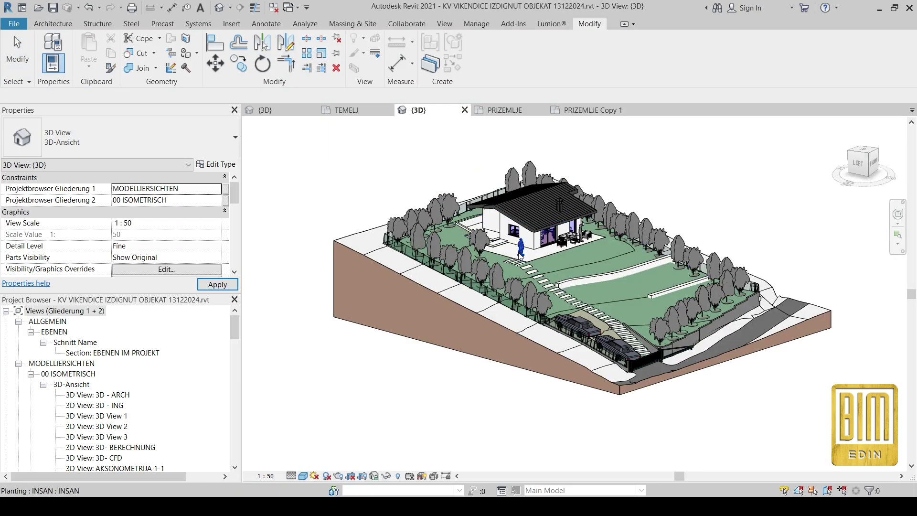
pyautogui.scroll(3, 521, 265)
pyautogui.scroll(2, 521, 273)
pyautogui.scroll(-3, 126, 413)
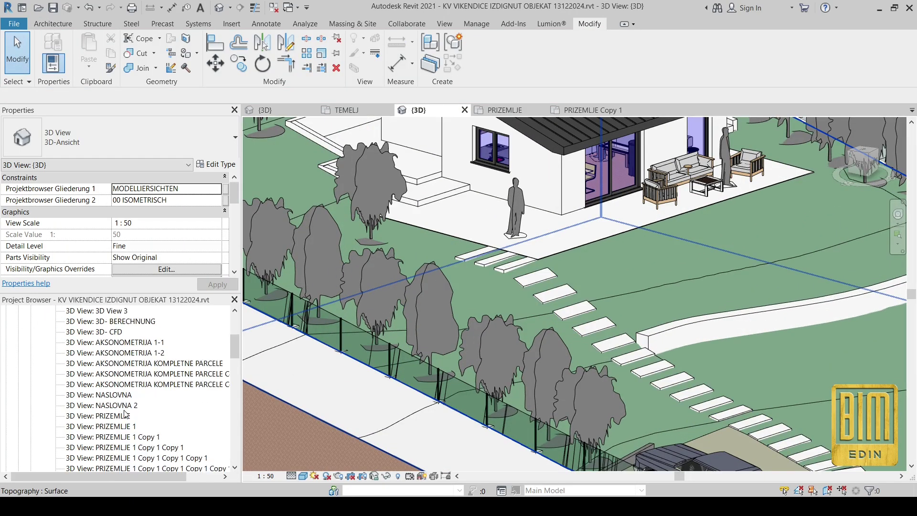
pyautogui.scroll(-2, 125, 414)
pyautogui.scroll(-2, 126, 413)
pyautogui.scroll(-1, 125, 413)
pyautogui.doubleClick(119, 406)
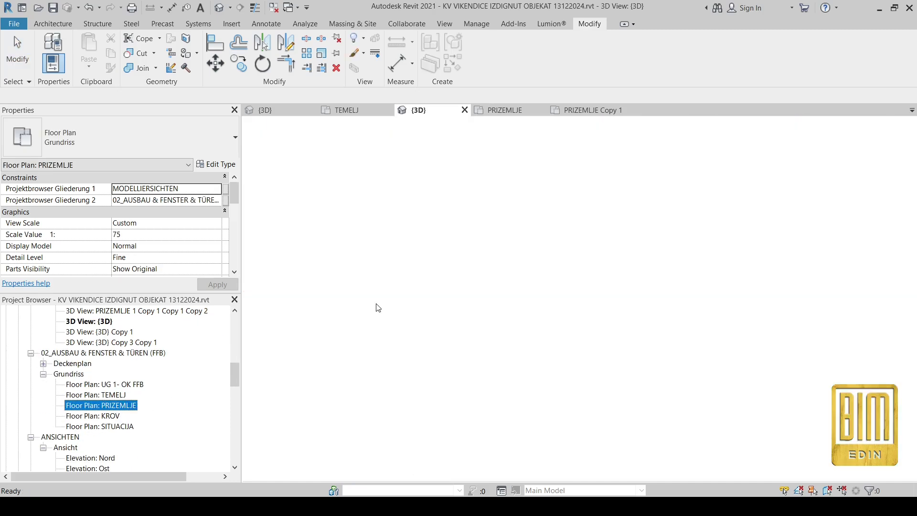
pyautogui.scroll(5, 454, 365)
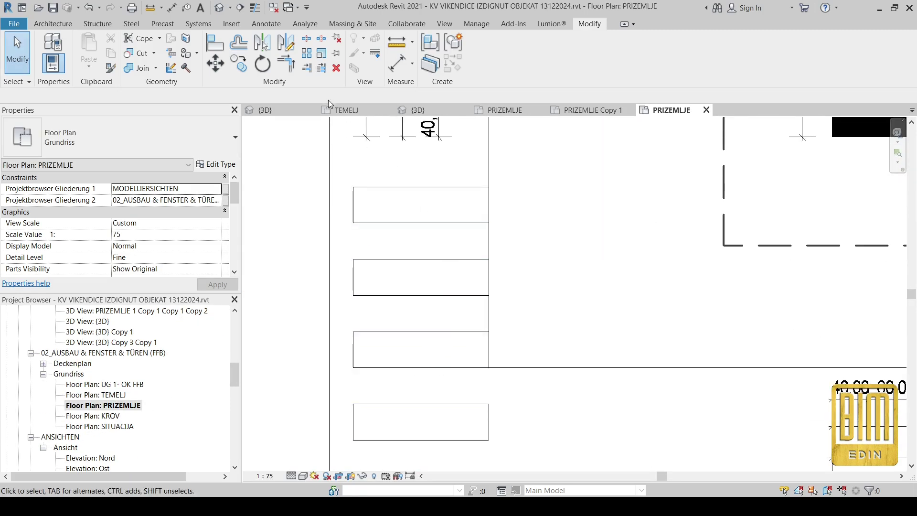
pyautogui.click(398, 61)
pyautogui.click(523, 367)
pyautogui.click(465, 187)
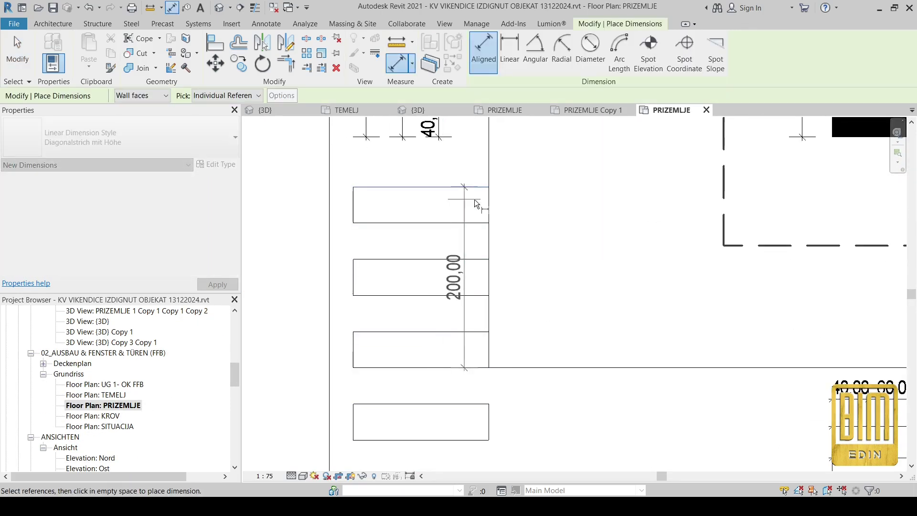
pyautogui.press('Escape')
pyautogui.press('Escape')
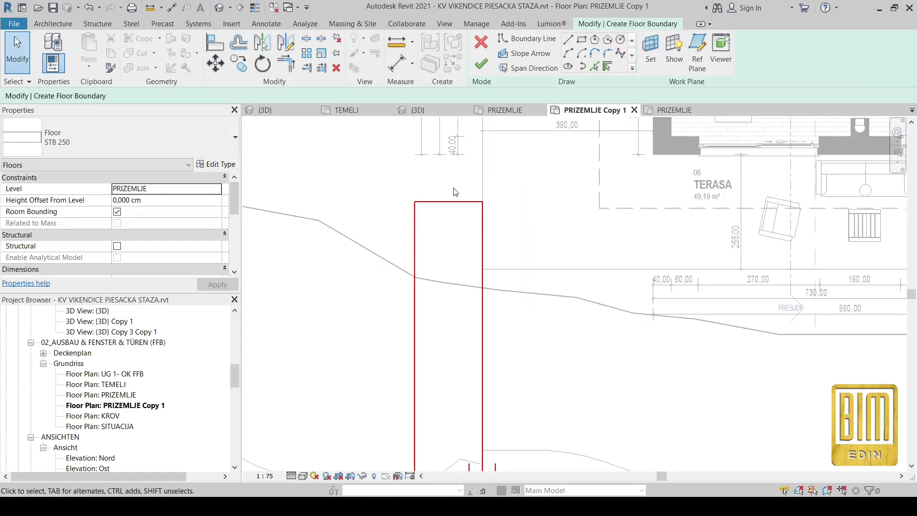
# Step: Review the path sketch's top edge in PRIZEMLJE Copy 1 and finish the floor
pyautogui.click(452, 201)
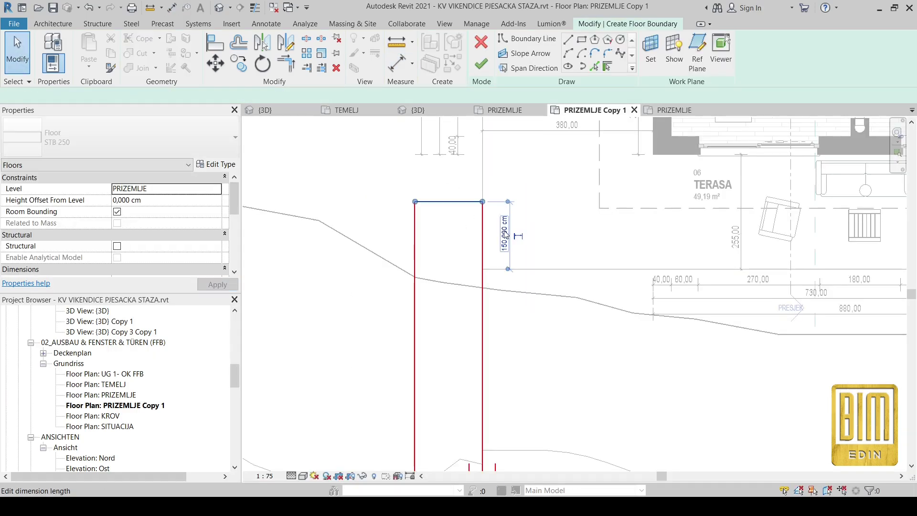
pyautogui.click(343, 272)
pyautogui.scroll(-2, 447, 225)
pyautogui.scroll(-2, 450, 226)
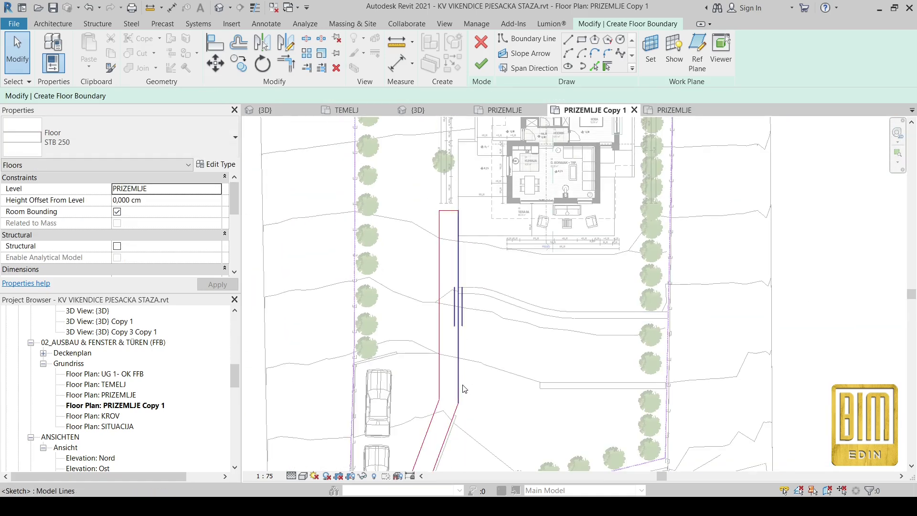
pyautogui.moveTo(463, 389); pyautogui.dragTo(476, 315, button='middle')
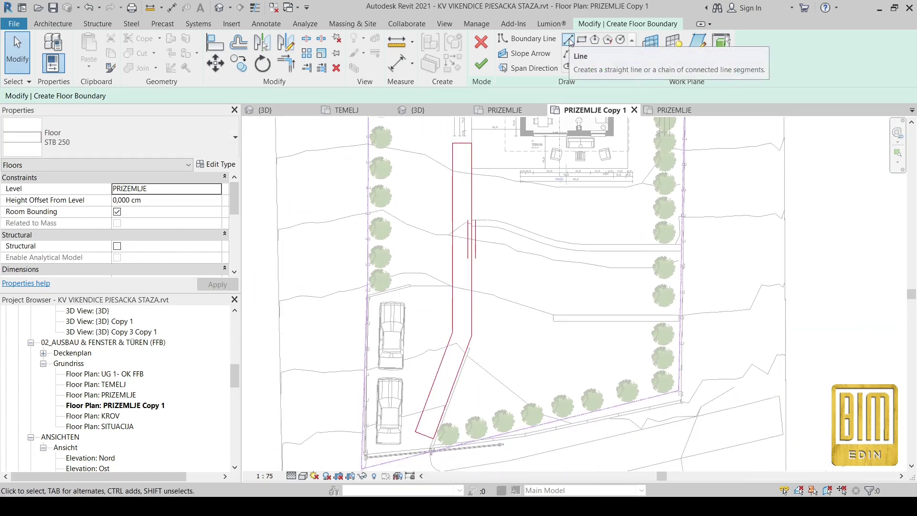
pyautogui.click(481, 64)
pyautogui.scroll(3, 462, 168)
# Step: Draw the 150 cm straight wide detail line across the path
pyautogui.click(259, 27)
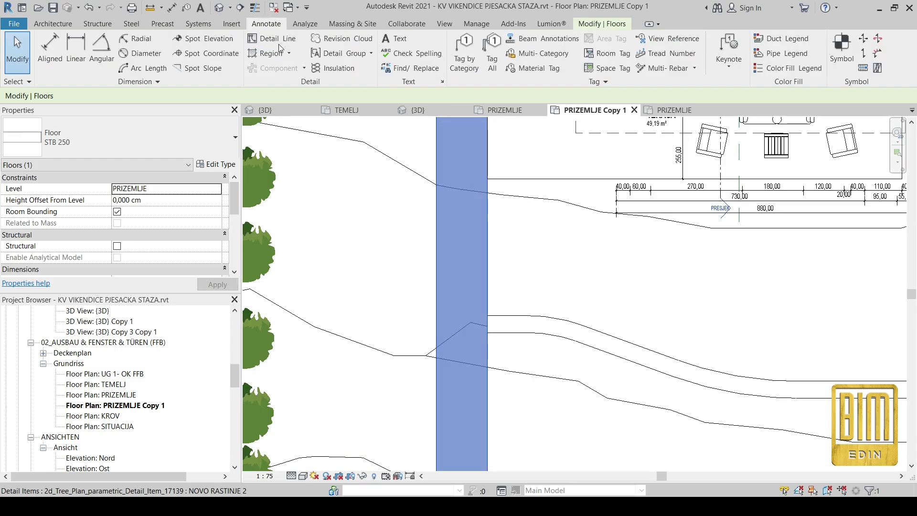
pyautogui.click(271, 41)
pyautogui.scroll(2, 483, 177)
pyautogui.scroll(2, 483, 178)
pyautogui.click(482, 178)
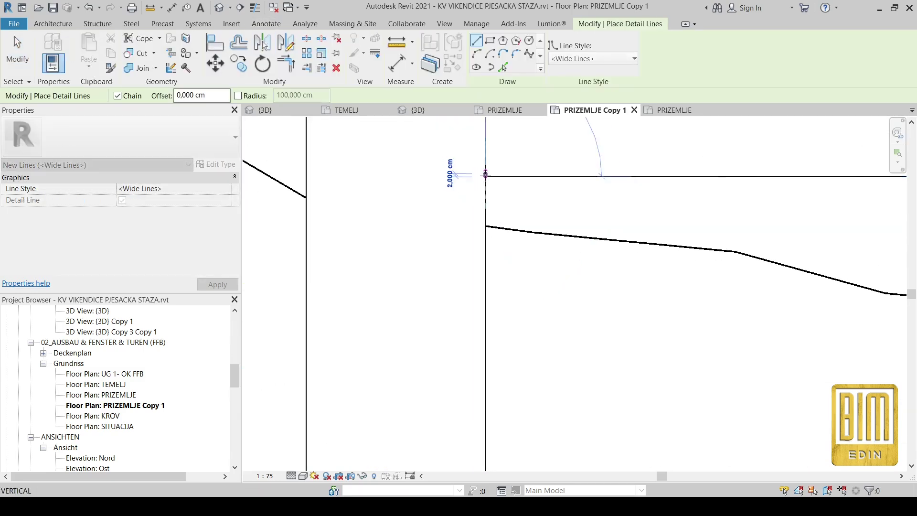
pyautogui.scroll(-2, 485, 176)
pyautogui.click(349, 175)
pyautogui.rightClick(414, 162)
pyautogui.click(442, 170)
pyautogui.scroll(-2, 443, 170)
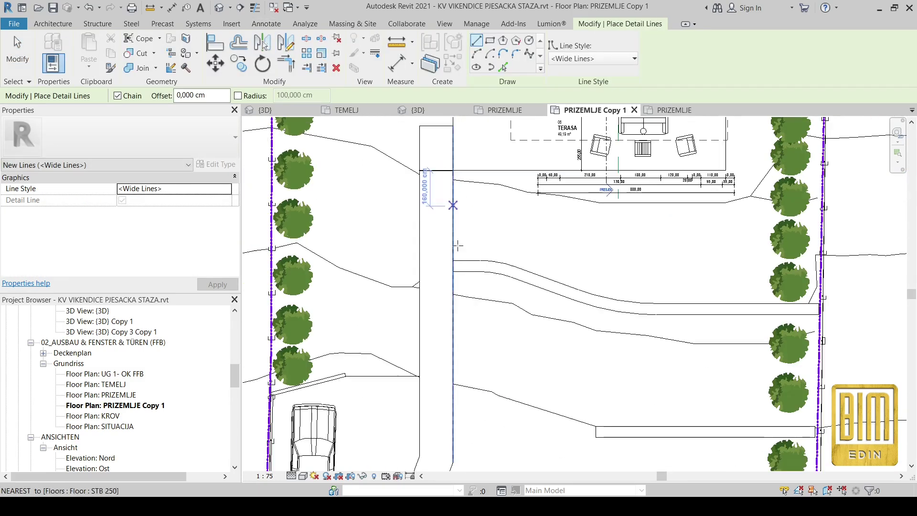
pyautogui.scroll(3, 450, 245)
pyautogui.scroll(1, 445, 260)
# Step: Draw the angled wide detail line across the path's lower end
pyautogui.click(451, 250)
pyautogui.scroll(-2, 434, 222)
pyautogui.rightClick(450, 225)
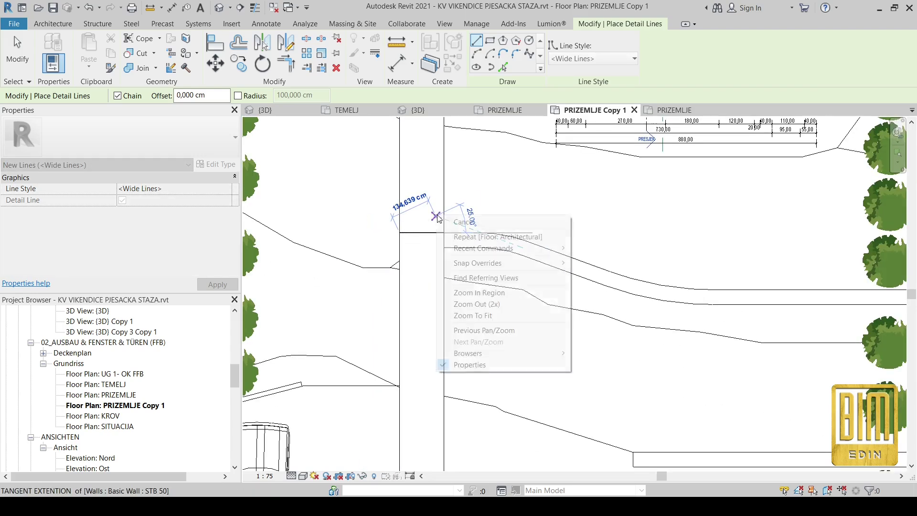
pyautogui.click(487, 232)
pyautogui.scroll(2, 460, 225)
pyautogui.scroll(-1, 444, 281)
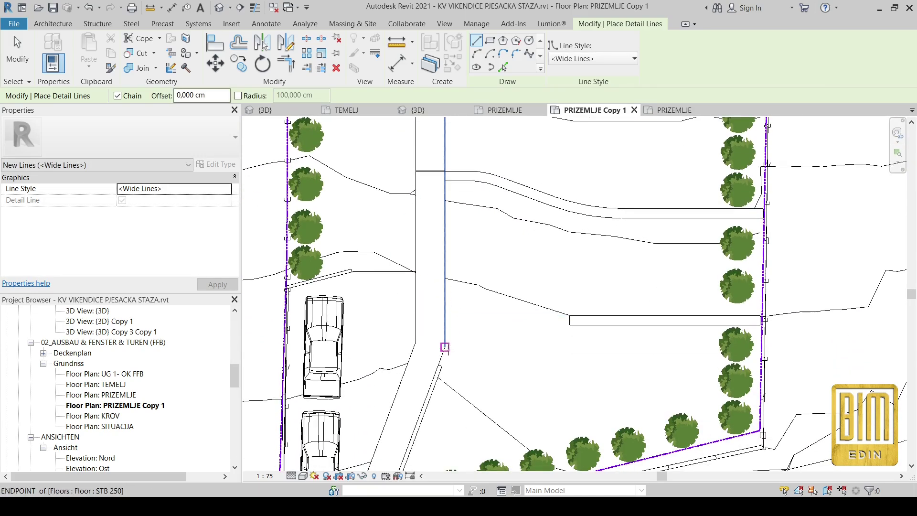
pyautogui.scroll(2, 445, 347)
pyautogui.scroll(-1, 456, 338)
pyautogui.click(467, 318)
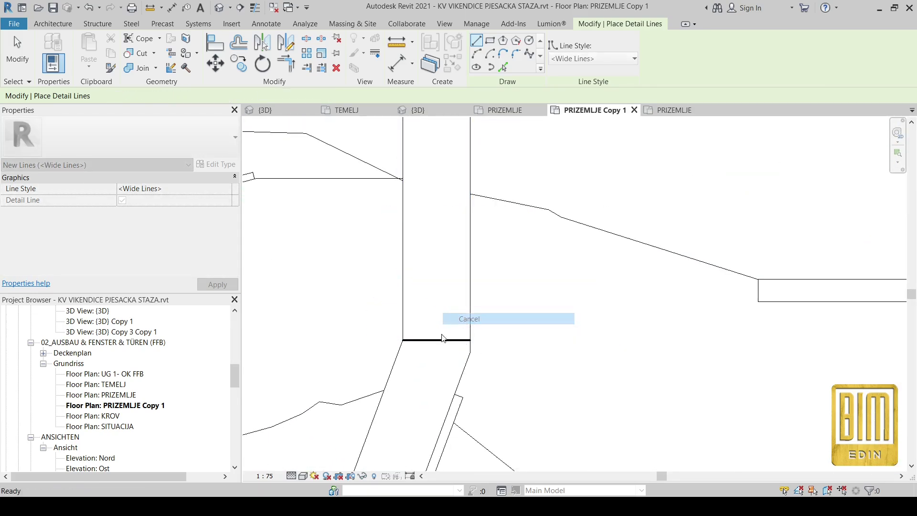
pyautogui.scroll(1, 443, 330)
pyautogui.click(477, 367)
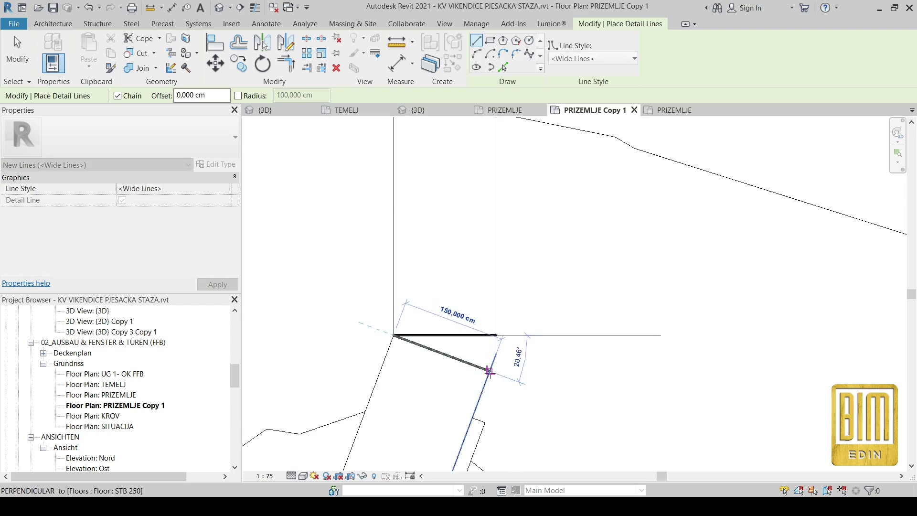
pyautogui.scroll(2, 447, 289)
pyautogui.rightClick(451, 287)
pyautogui.click(472, 290)
pyautogui.scroll(-2, 476, 237)
pyautogui.scroll(-2, 476, 237)
pyautogui.moveTo(451, 258); pyautogui.dragTo(446, 383, button='middle')
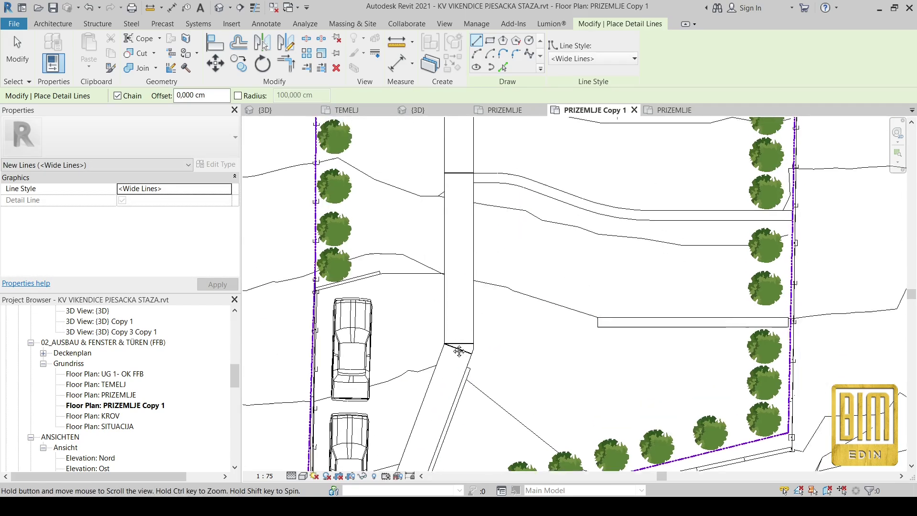
pyautogui.scroll(-1, 445, 383)
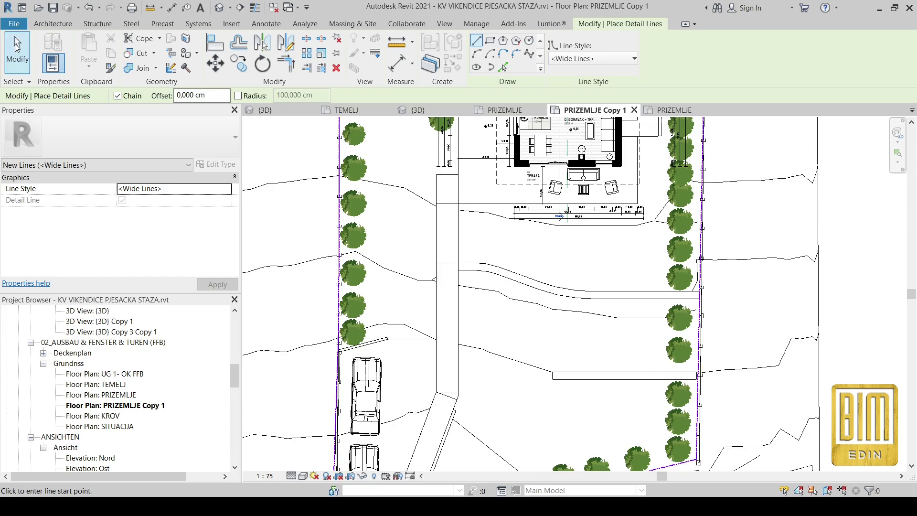
# Step: Select the path floor in the 3D site view
pyautogui.click(18, 45)
pyautogui.click(218, 10)
pyautogui.scroll(-2, 544, 236)
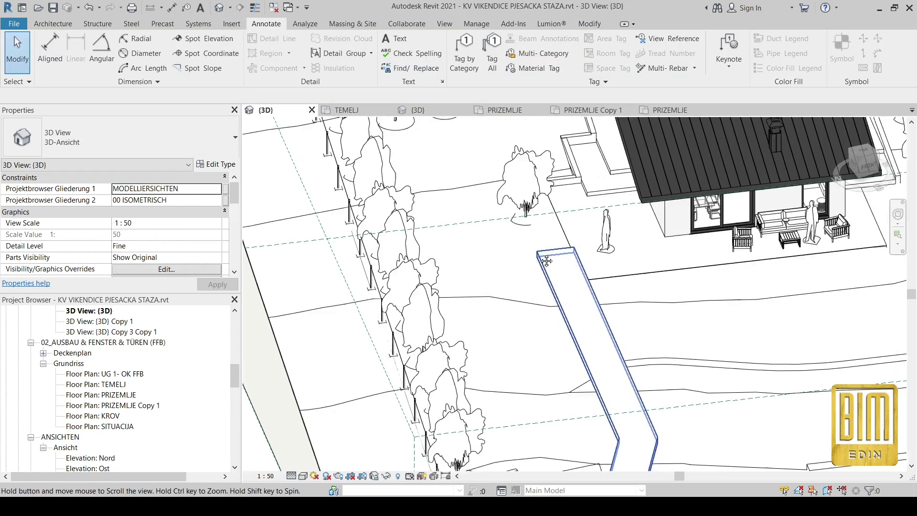
pyautogui.scroll(-2, 530, 222)
pyautogui.click(514, 209)
pyautogui.scroll(-2, 514, 209)
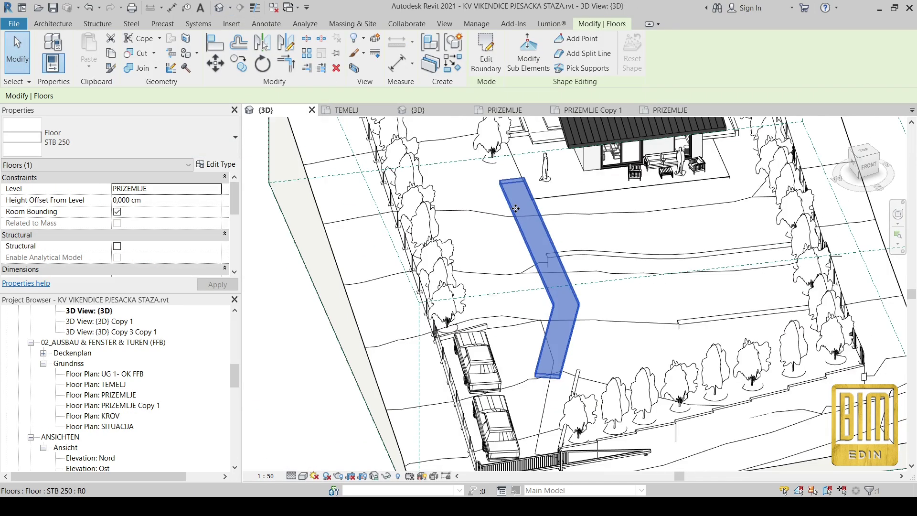
pyautogui.moveTo(542, 372)
pyautogui.keyDown('shift'); pyautogui.mouseDown(button='middle')
pyautogui.moveTo(565, 370)
pyautogui.moveTo(545, 301)
pyautogui.mouseUp(button='middle'); pyautogui.keyUp('shift')
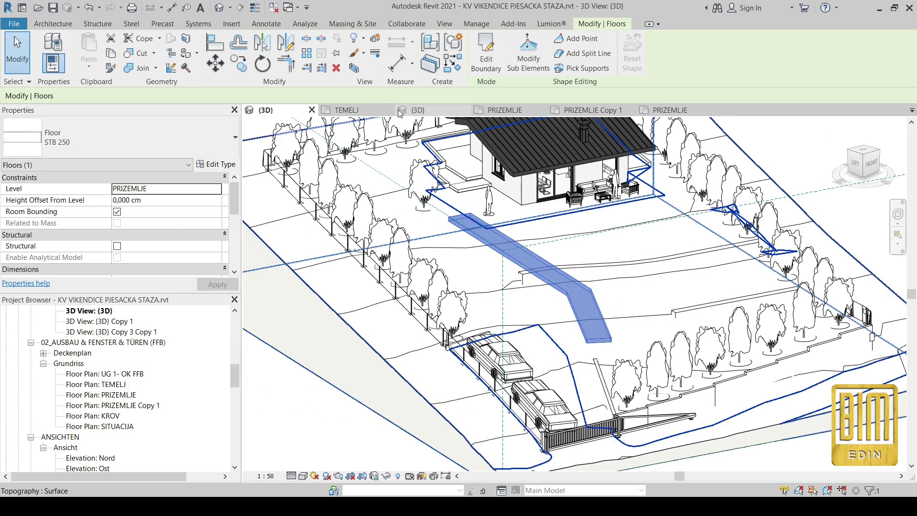
# Step: Add shape points where the cut lines meet the path edges in PRIZEMLJE Copy 1
pyautogui.click(593, 110)
pyautogui.scroll(3, 442, 192)
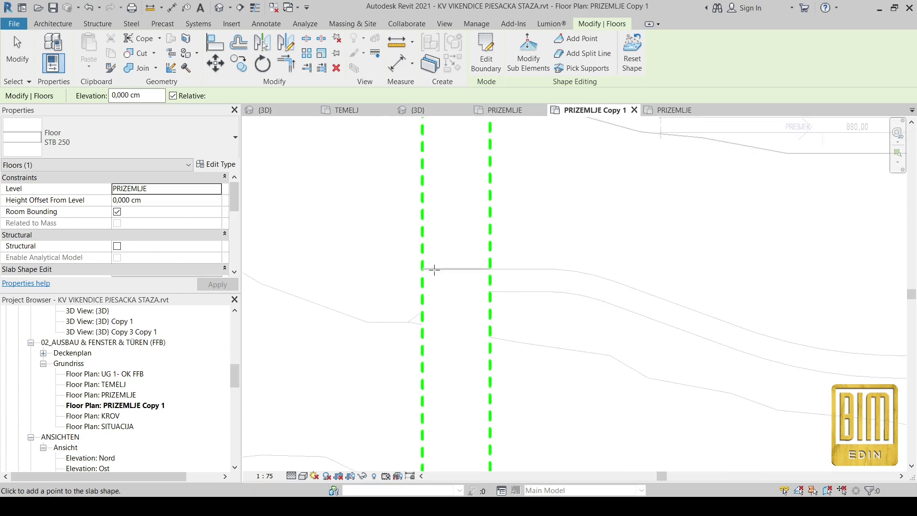
pyautogui.scroll(2, 434, 268)
pyautogui.click(416, 271)
pyautogui.moveTo(533, 273); pyautogui.dragTo(506, 254, button='middle')
pyautogui.scroll(-3, 514, 177)
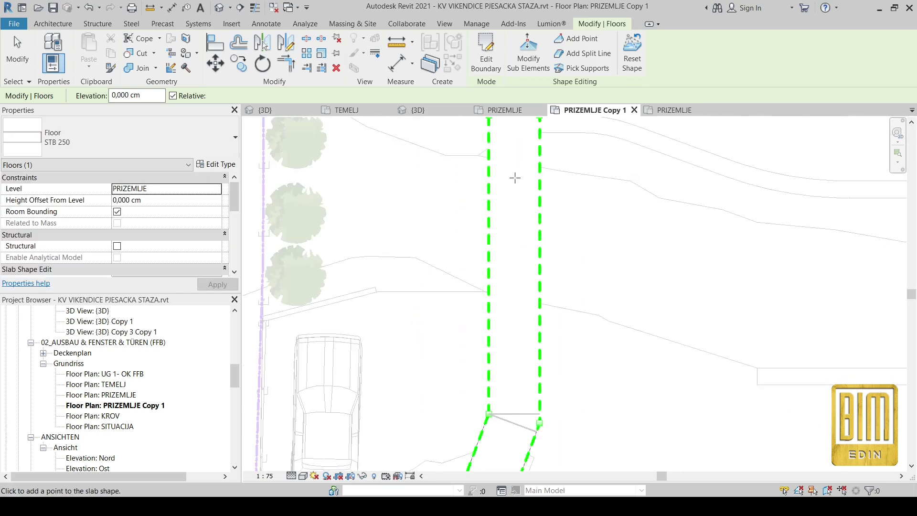
pyautogui.scroll(4, 522, 313)
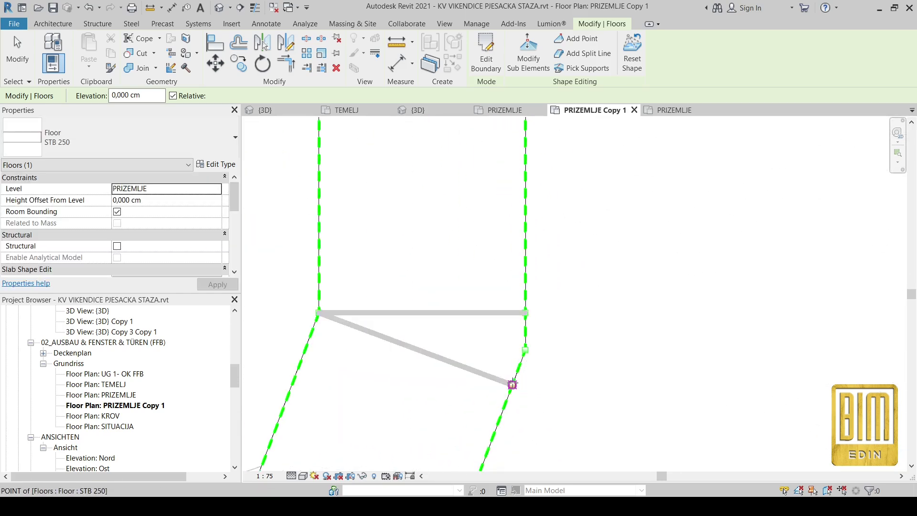
pyautogui.scroll(-2, 471, 236)
pyautogui.scroll(-2, 470, 236)
pyautogui.press('Escape')
pyautogui.press('Escape')
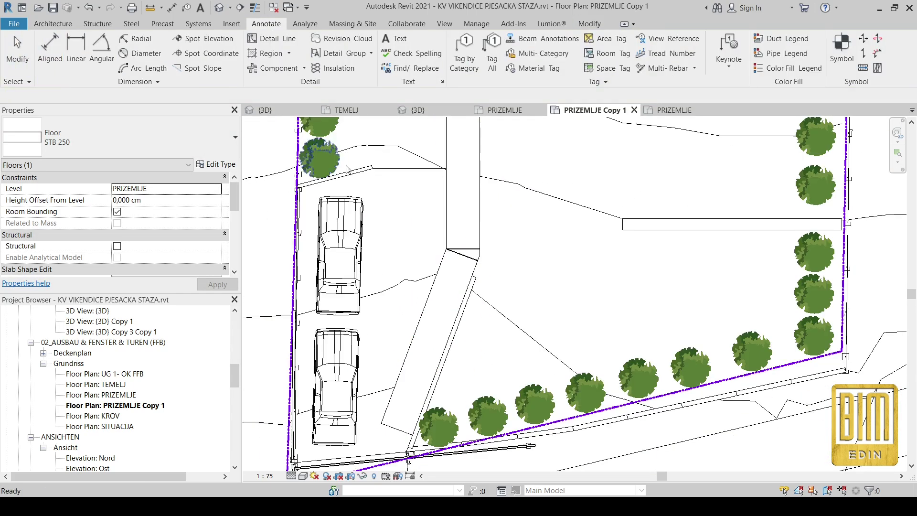
# Step: With Modify Sub Elements, lower the path's bottom end edge to -550, then -570 cm
pyautogui.click(261, 110)
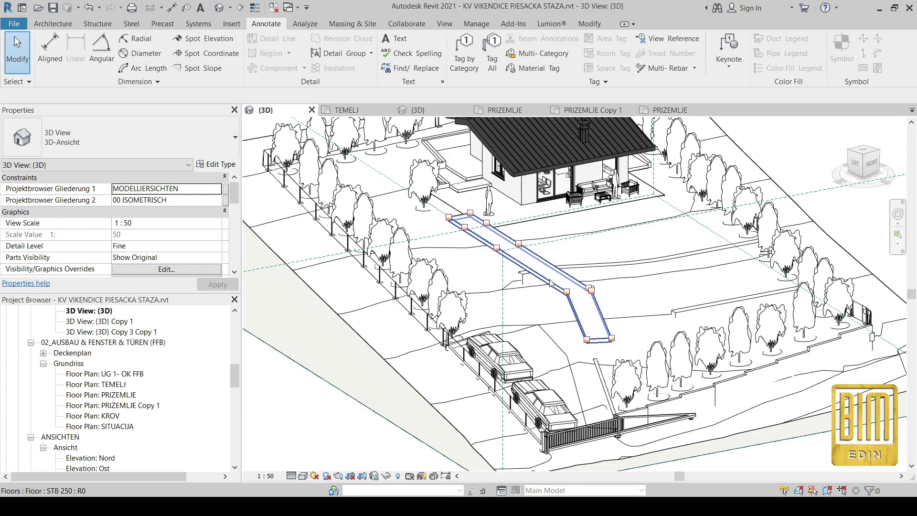
pyautogui.click(487, 308)
pyautogui.scroll(3, 604, 349)
pyautogui.moveTo(603, 349); pyautogui.dragTo(573, 275, button='middle')
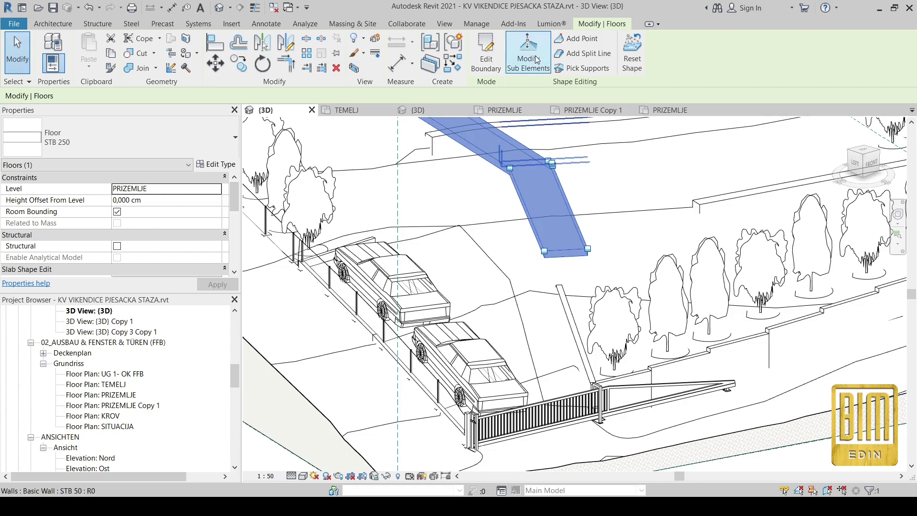
pyautogui.click(528, 58)
pyautogui.click(580, 238)
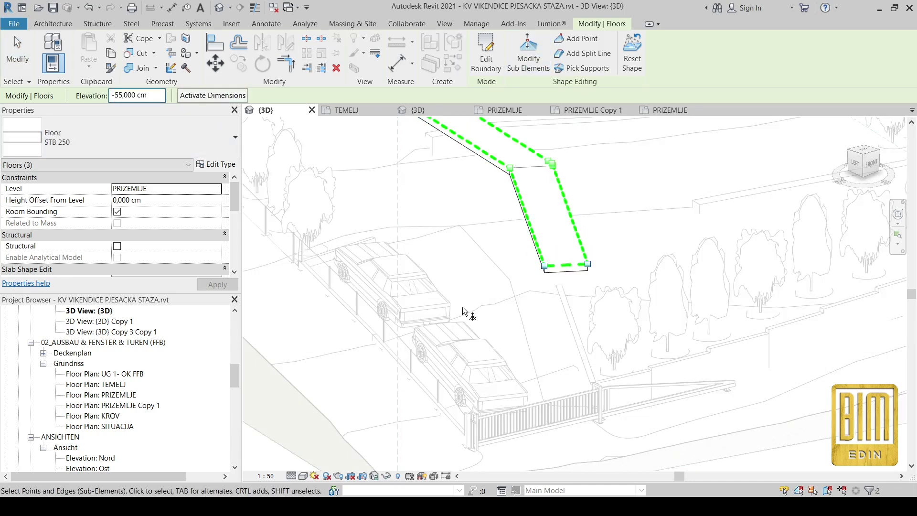
pyautogui.write('0')
pyautogui.press('Return')
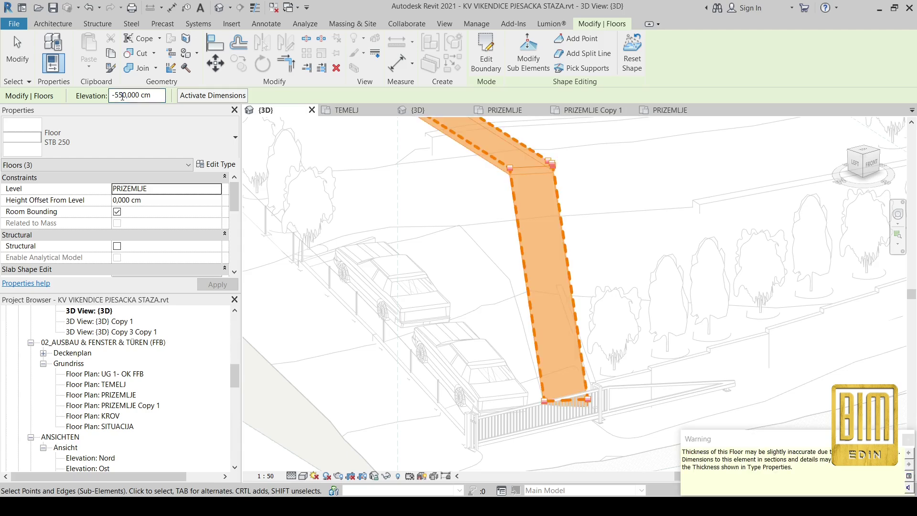
pyautogui.scroll(-3, 579, 381)
pyautogui.keyDown('shift'); pyautogui.moveTo(580, 381); pyautogui.dragTo(700, 374, button='middle'); pyautogui.keyUp('shift')
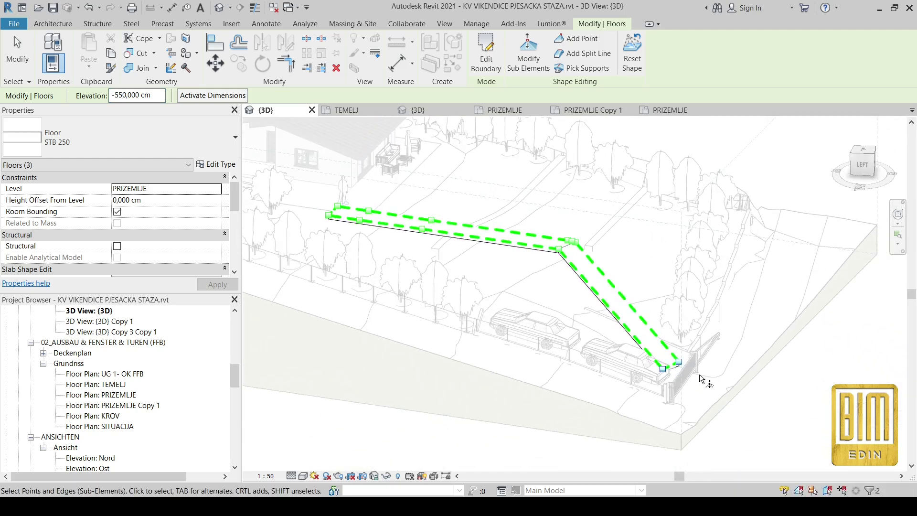
pyautogui.scroll(5, 655, 364)
pyautogui.scroll(3, 654, 366)
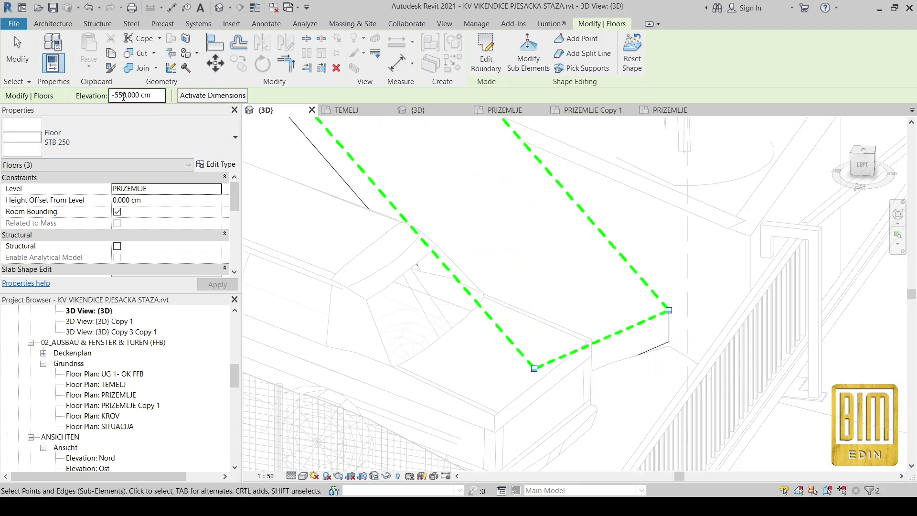
pyautogui.write('7')
pyautogui.press('Return')
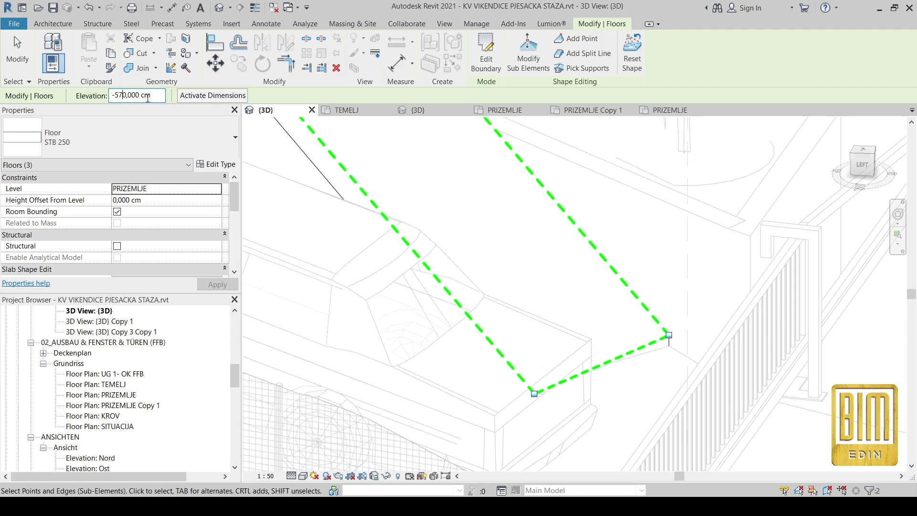
pyautogui.keyDown('shift'); pyautogui.moveTo(654, 357); pyautogui.dragTo(646, 383, button='middle'); pyautogui.keyUp('shift')
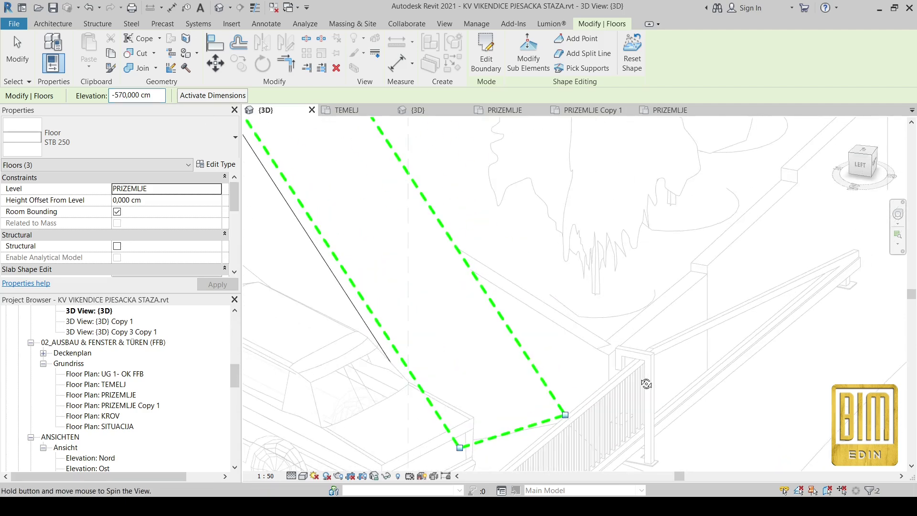
pyautogui.scroll(5, 467, 348)
pyautogui.moveTo(475, 375); pyautogui.dragTo(450, 244, button='middle')
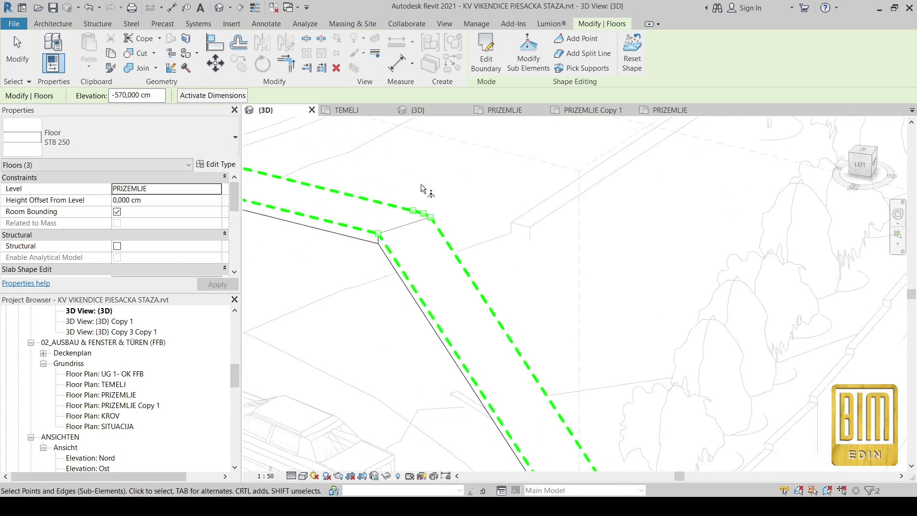
# Step: Set the bend's cut edge and points to elevations of -350, -390 and -410 cm
pyautogui.click(424, 238)
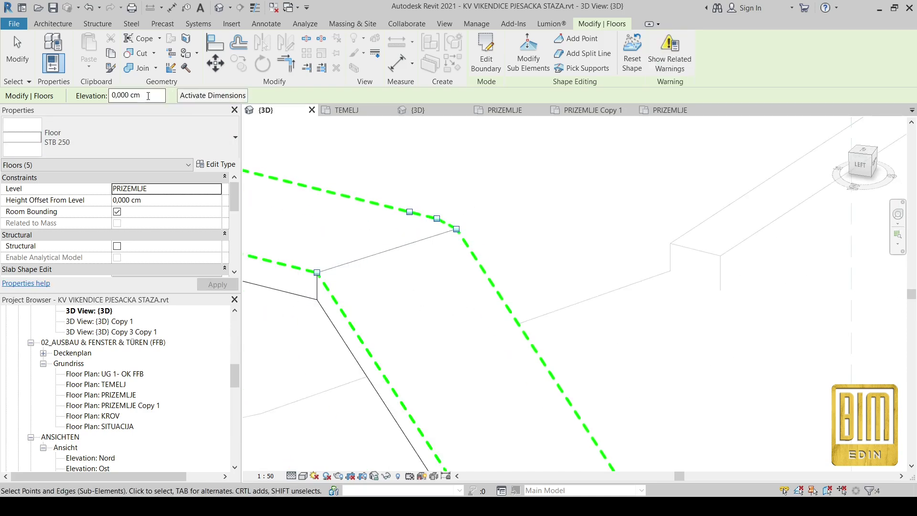
pyautogui.write('-350')
pyautogui.press('Return')
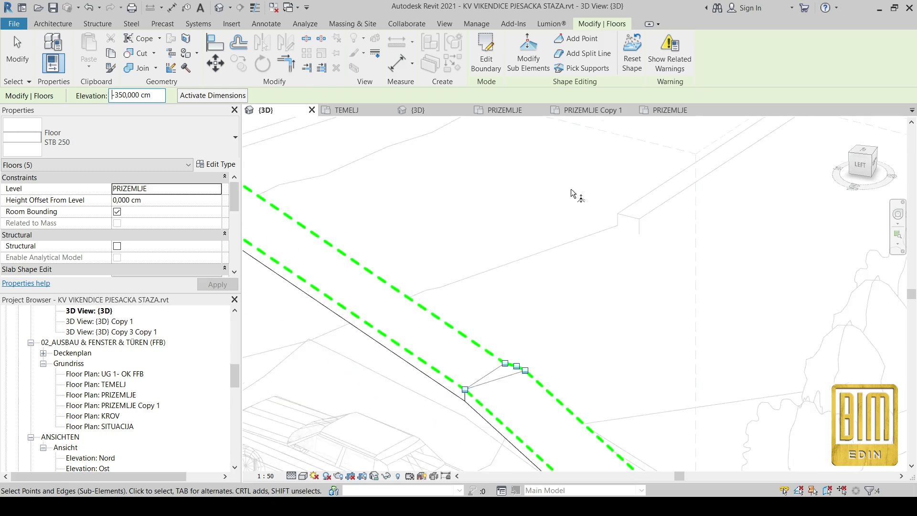
pyautogui.scroll(-3, 542, 315)
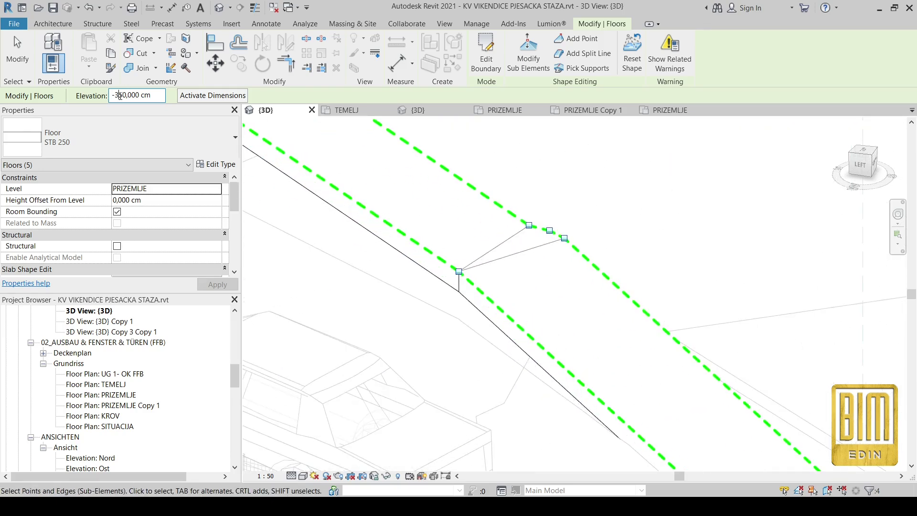
pyautogui.write('-370,000')
pyautogui.press('Return')
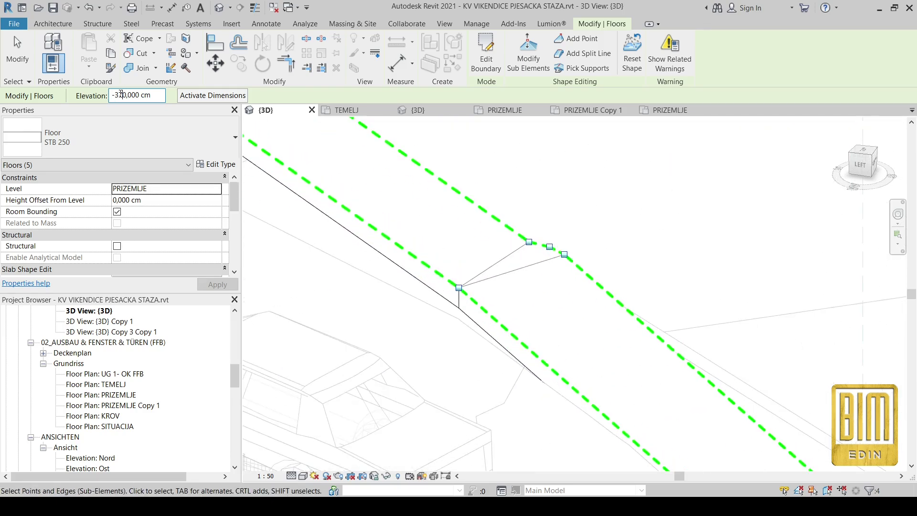
pyautogui.press('Return')
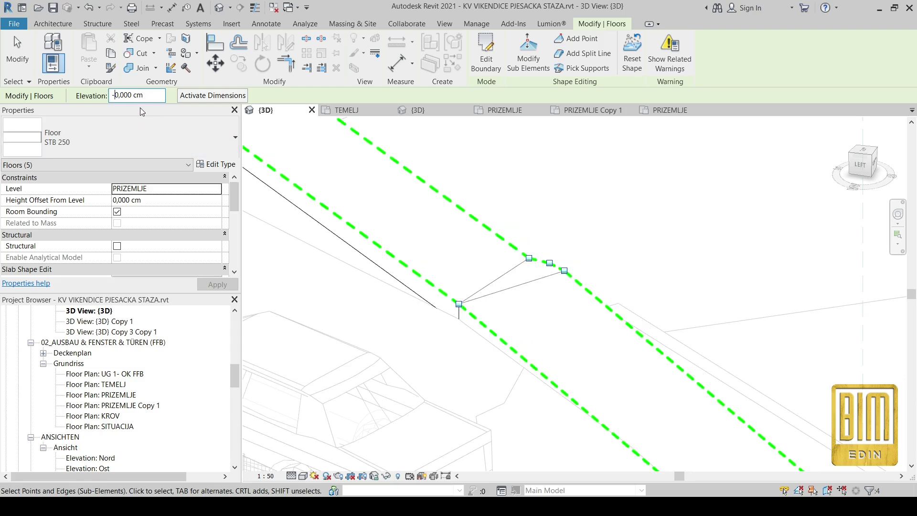
pyautogui.write('41')
pyautogui.press('Return')
pyautogui.scroll(-3, 585, 308)
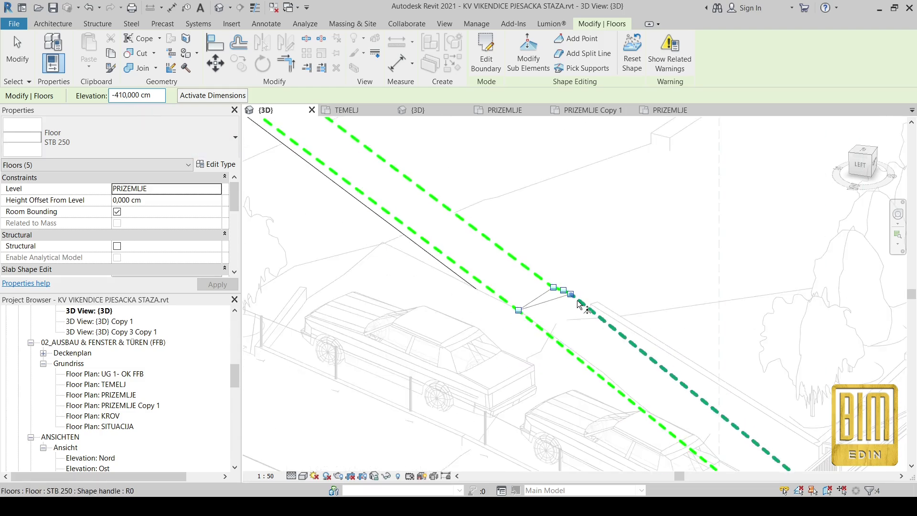
pyautogui.scroll(-2, 608, 359)
pyautogui.scroll(1, 648, 376)
pyautogui.scroll(3, 648, 376)
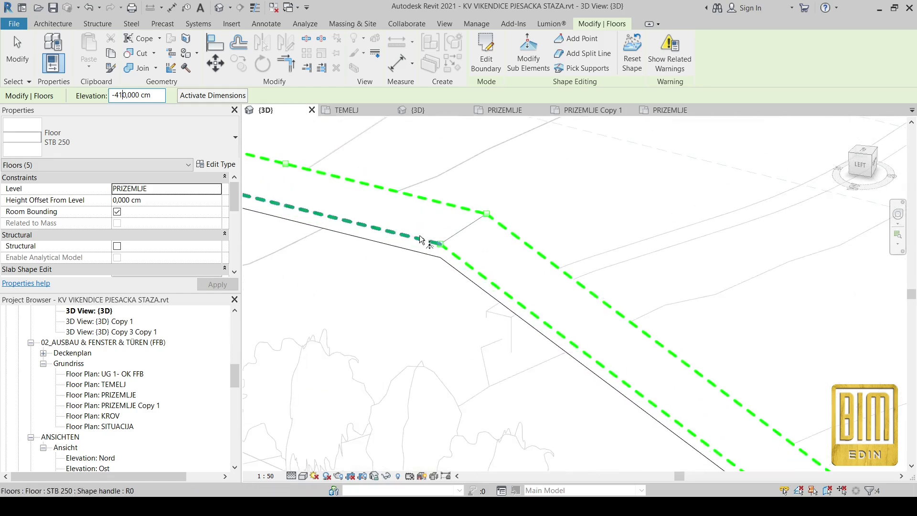
# Step: Lower further corner points, one to -35 cm, then finish shape editing
pyautogui.keyDown('ctrl'); pyautogui.click(492, 214); pyautogui.keyUp('ctrl')
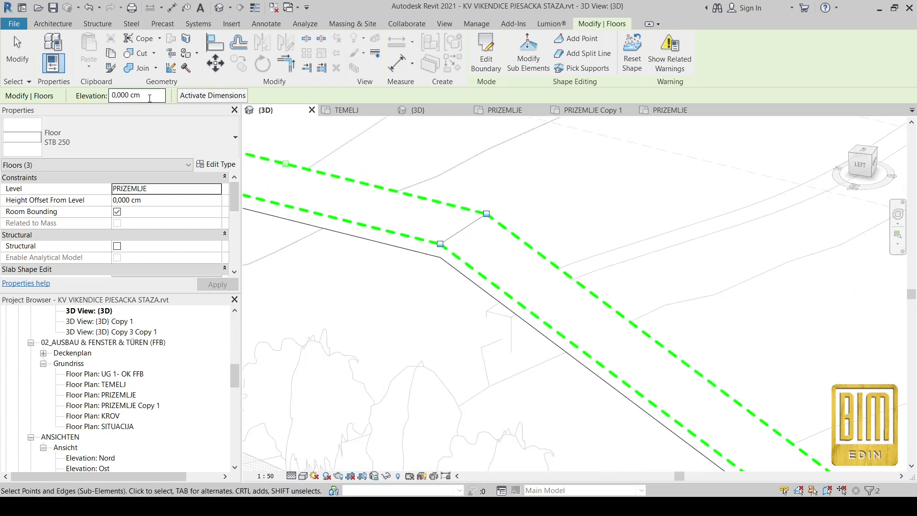
pyautogui.write('-250,000')
pyautogui.scroll(-1, 650, 332)
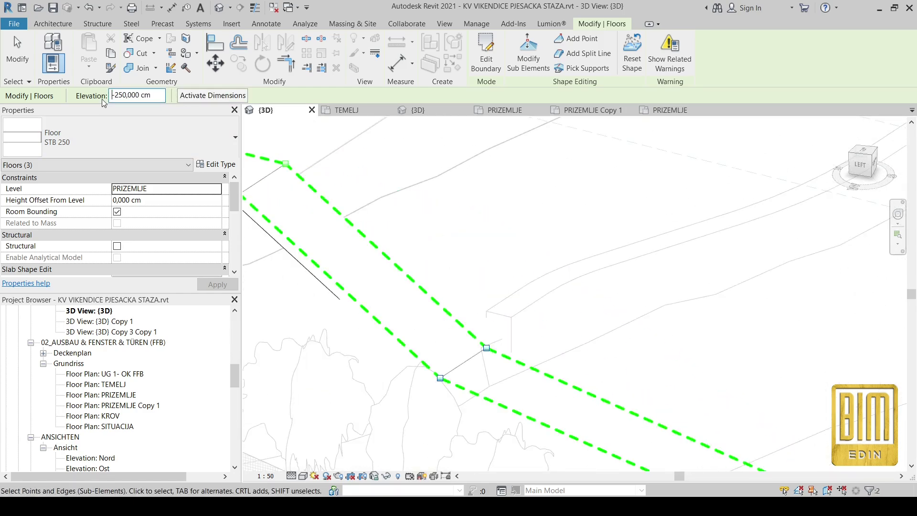
pyautogui.scroll(-2, 650, 332)
pyautogui.scroll(-2, 650, 332)
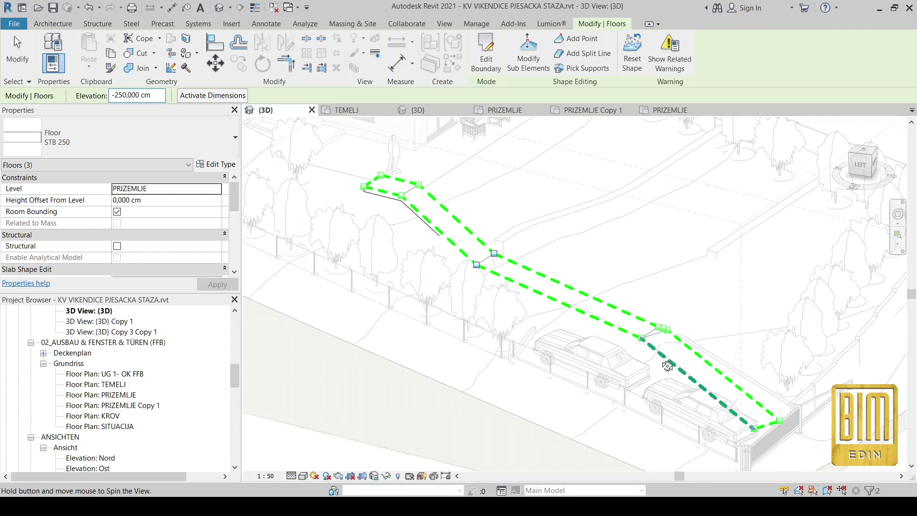
pyautogui.moveTo(667, 366)
pyautogui.keyDown('shift'); pyautogui.mouseDown(button='middle')
pyautogui.moveTo(549, 241)
pyautogui.moveTo(543, 338)
pyautogui.mouseUp(button='middle'); pyautogui.keyUp('shift')
pyautogui.scroll(3, 549, 242)
pyautogui.scroll(2, 557, 249)
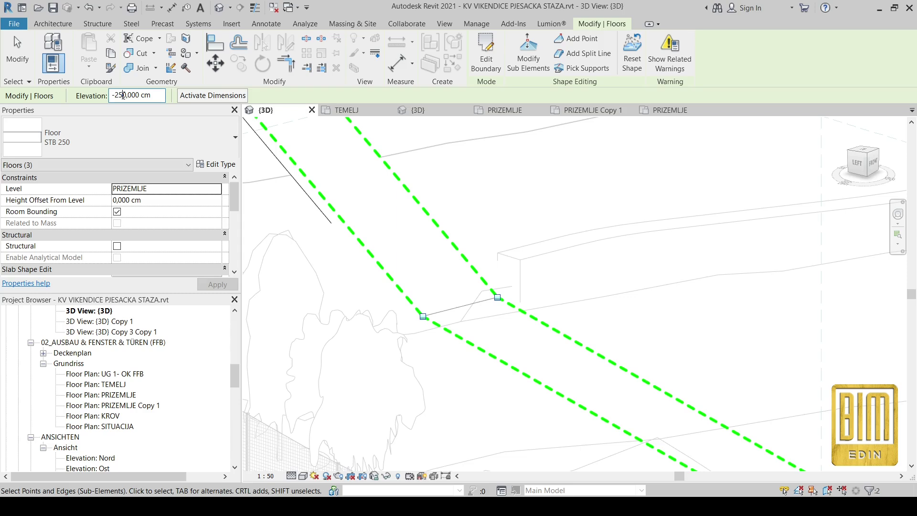
pyautogui.write('-2300,000')
pyautogui.write('-190,000')
pyautogui.press('Return')
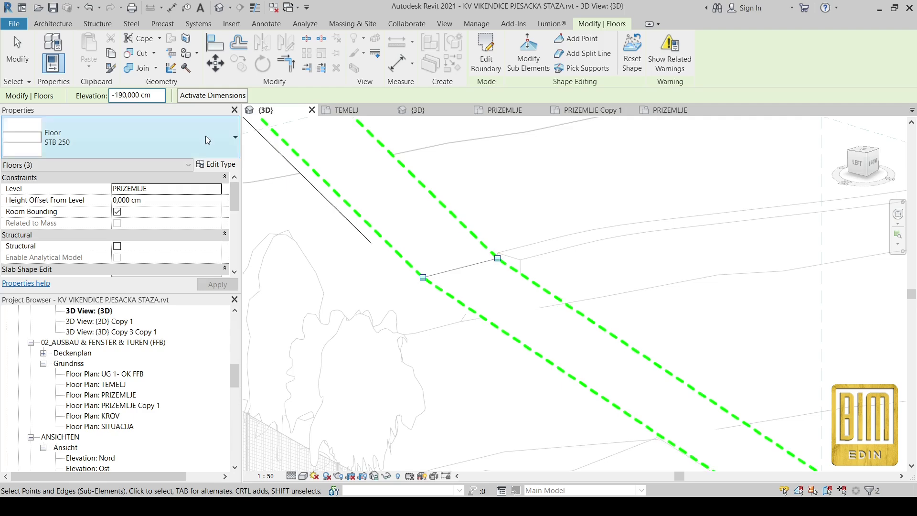
pyautogui.scroll(-1, 466, 265)
pyautogui.scroll(-1, 466, 265)
pyautogui.scroll(1, 466, 265)
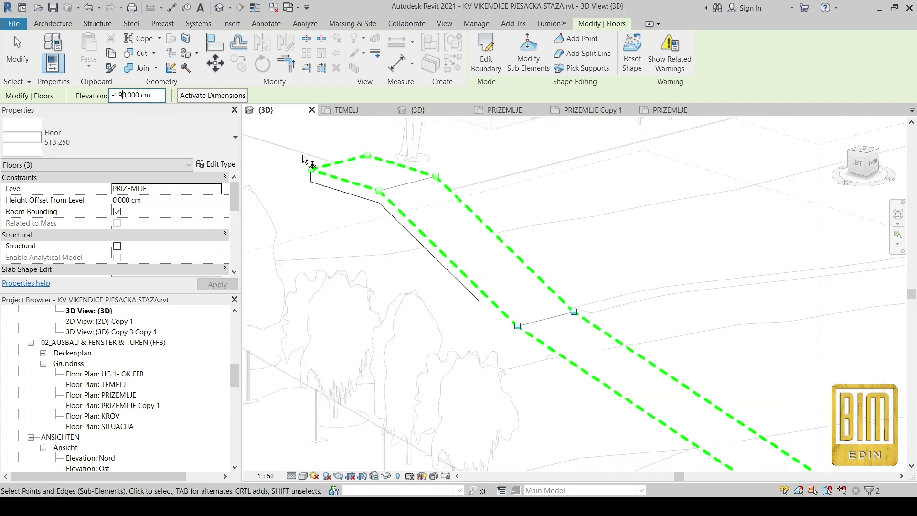
pyautogui.scroll(1, 352, 220)
pyautogui.keyDown('ctrl'); pyautogui.click(553, 223); pyautogui.keyUp('ctrl')
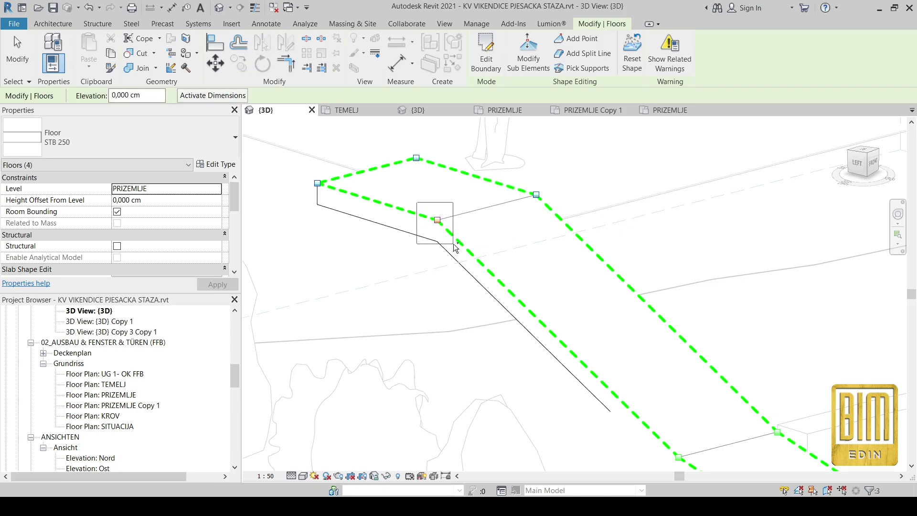
pyautogui.write('-35')
pyautogui.write(',000 cm')
pyautogui.press('Return')
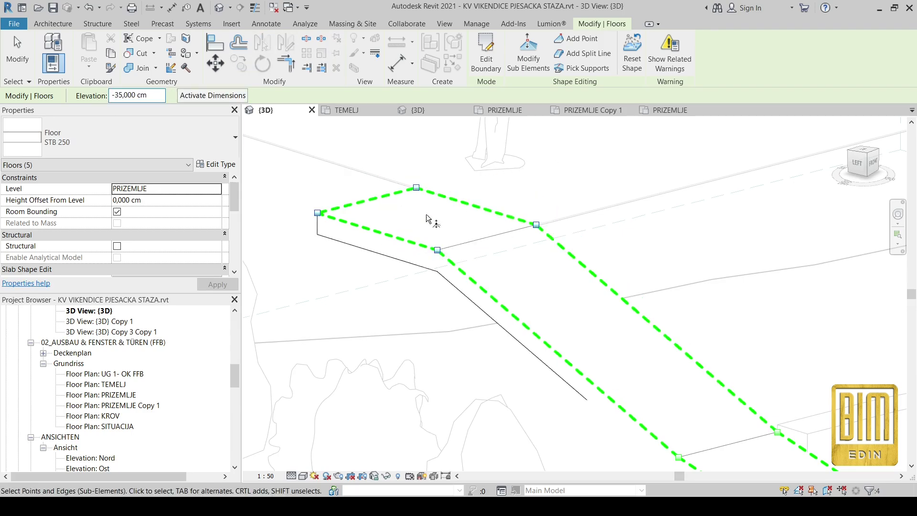
pyautogui.scroll(1, 516, 231)
pyautogui.scroll(1, 516, 231)
pyautogui.scroll(2, 512, 236)
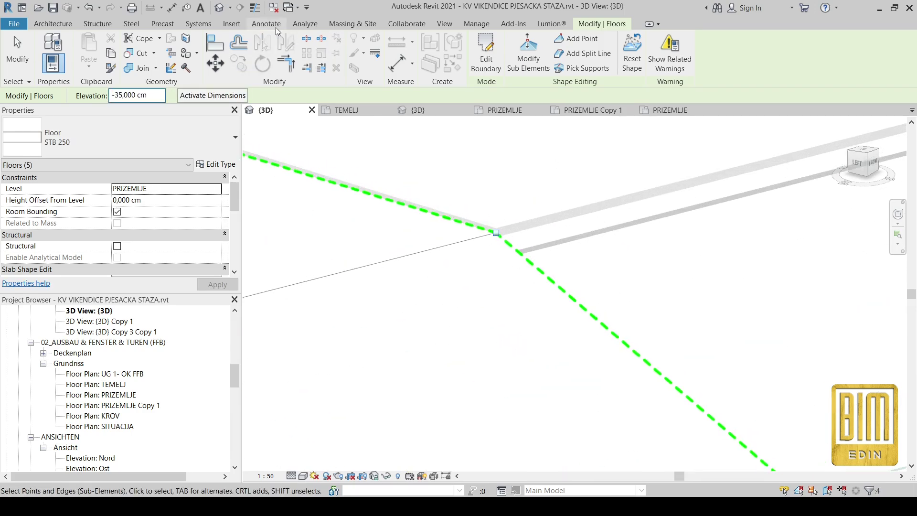
pyautogui.scroll(-1, 444, 164)
pyautogui.click(444, 163)
pyautogui.scroll(-1, 562, 194)
pyautogui.scroll(-2, 562, 194)
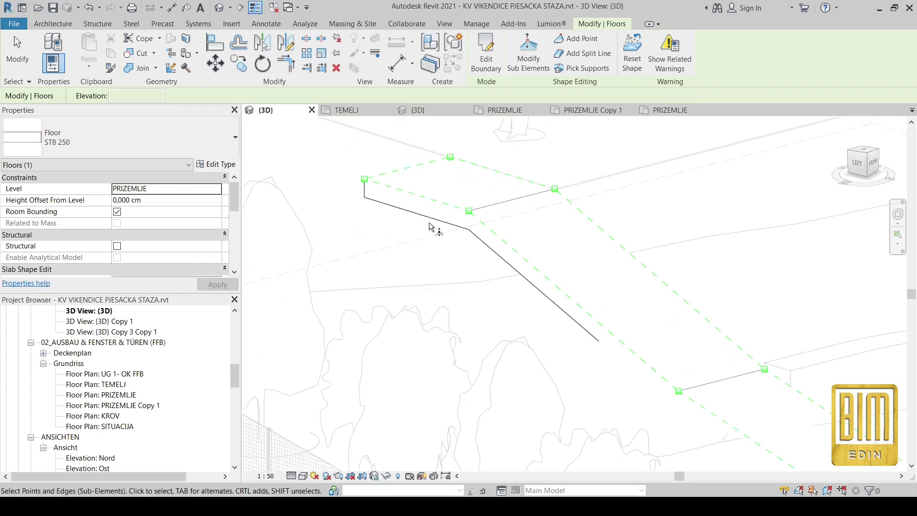
pyautogui.scroll(-2, 429, 227)
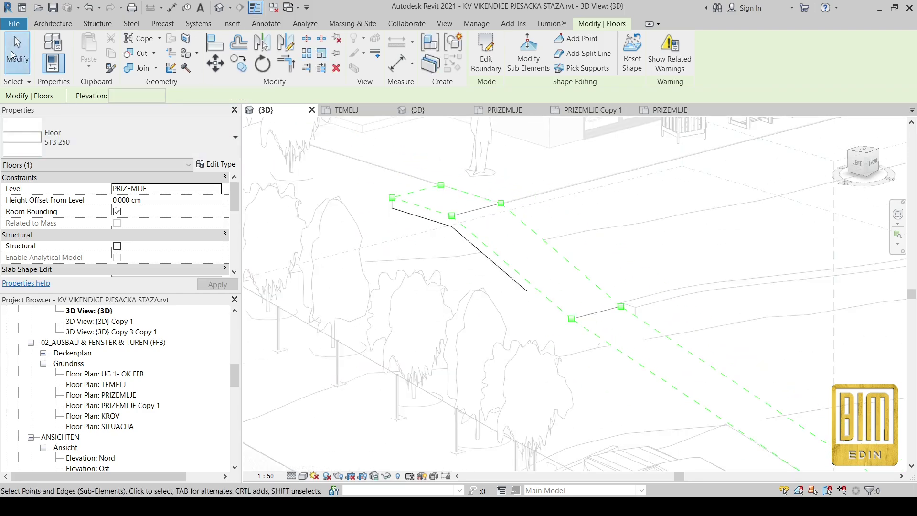
pyautogui.click(11, 56)
pyautogui.scroll(-3, 617, 380)
pyautogui.scroll(-3, 615, 380)
pyautogui.moveTo(616, 379)
pyautogui.keyDown('shift'); pyautogui.mouseDown(button='middle')
pyautogui.moveTo(627, 392)
pyautogui.moveTo(465, 186)
pyautogui.mouseUp(button='middle'); pyautogui.keyUp('shift')
pyautogui.scroll(3, 475, 187)
pyautogui.scroll(2, 475, 187)
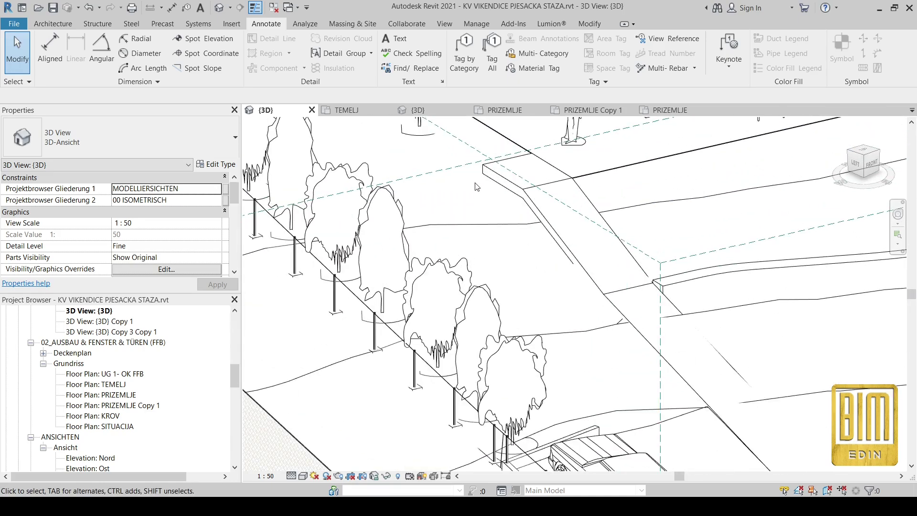
# Step: Paste an aligned copy of the path floor with a -5 cm height offset
pyautogui.click(510, 191)
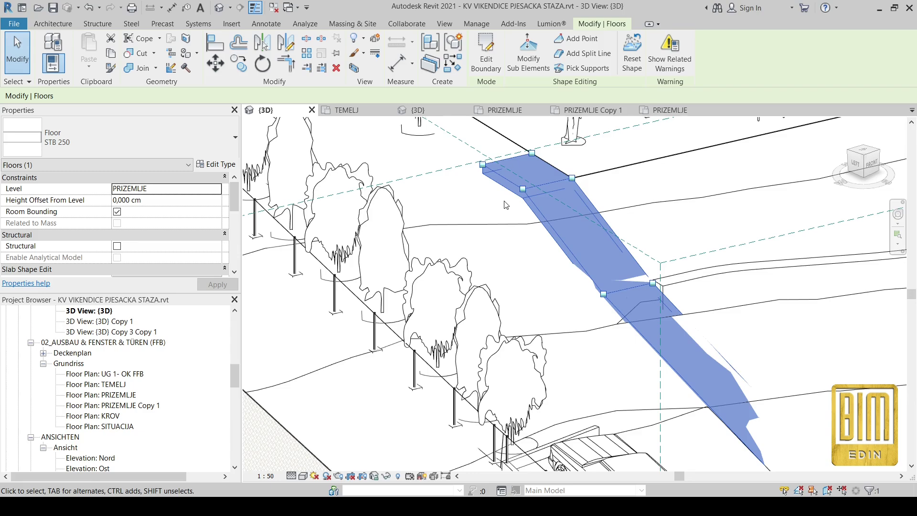
pyautogui.scroll(1, 504, 205)
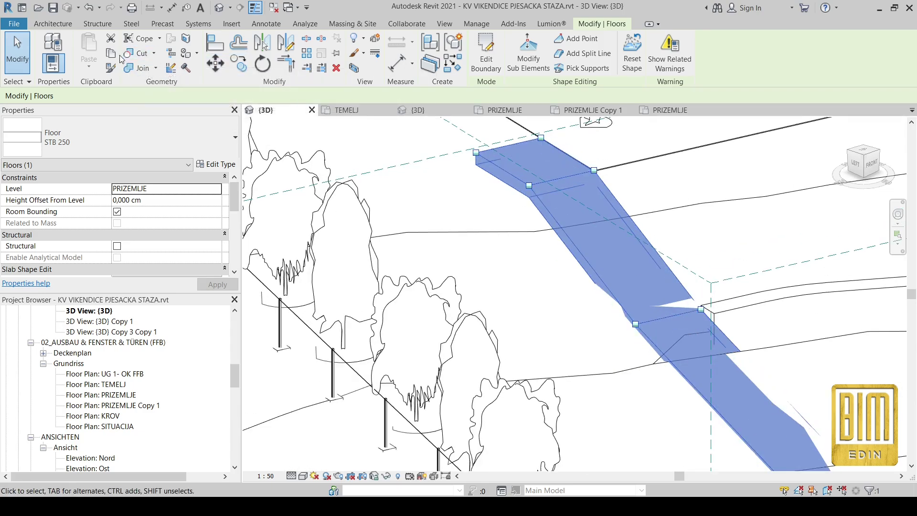
pyautogui.click(98, 64)
pyautogui.click(125, 180)
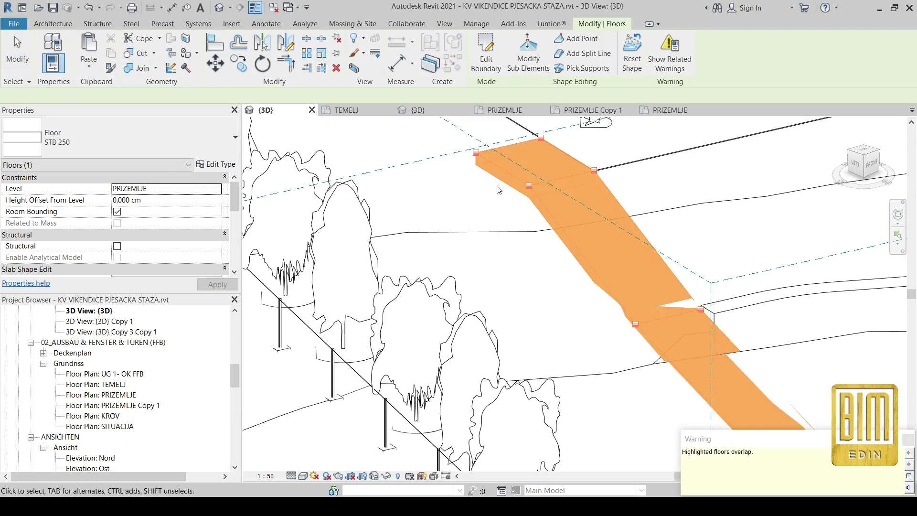
pyautogui.click(166, 200)
pyautogui.write('-5,000')
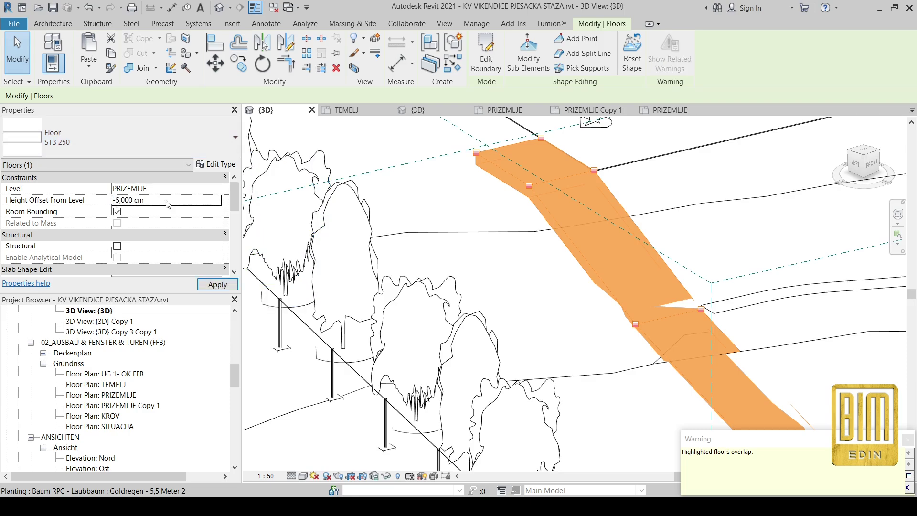
pyautogui.press('Return')
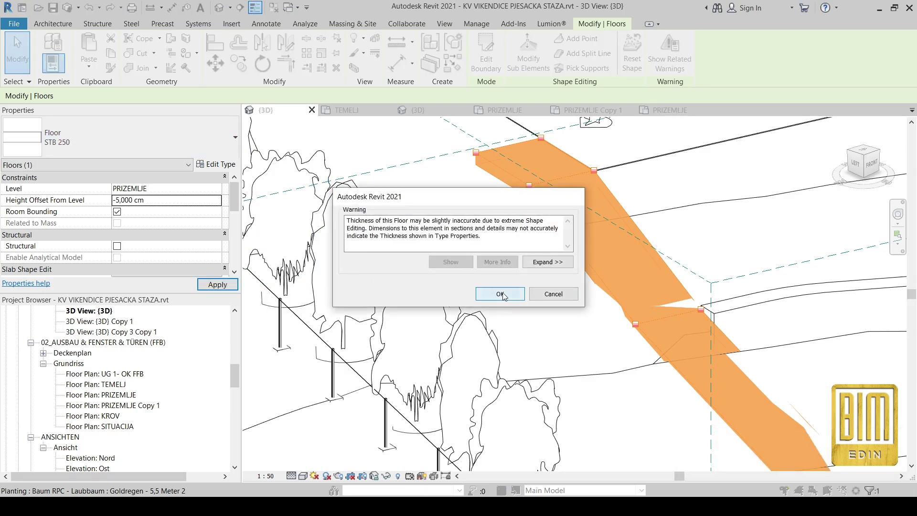
# Step: Accept the floor thickness warning and hide the overlapping floor in the view
pyautogui.click(503, 296)
pyautogui.scroll(3, 495, 301)
pyautogui.scroll(2, 488, 317)
pyautogui.scroll(2, 474, 230)
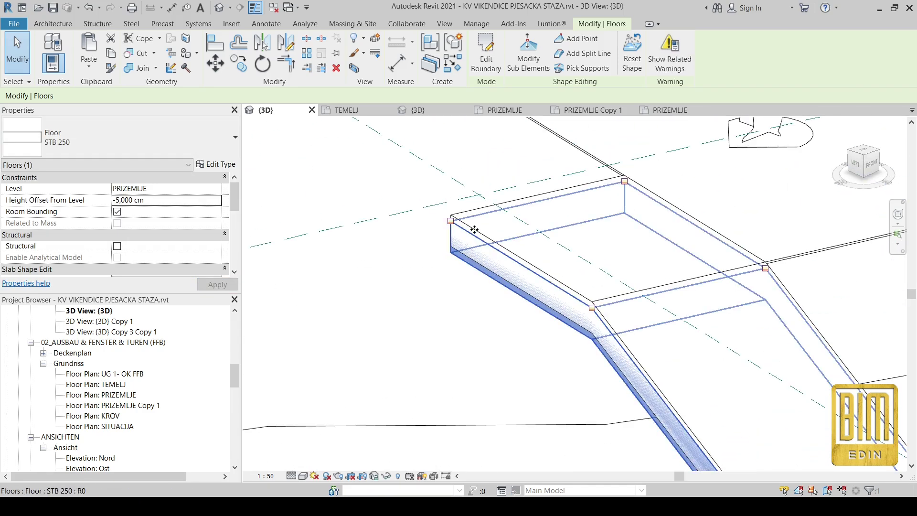
pyautogui.rightClick(474, 230)
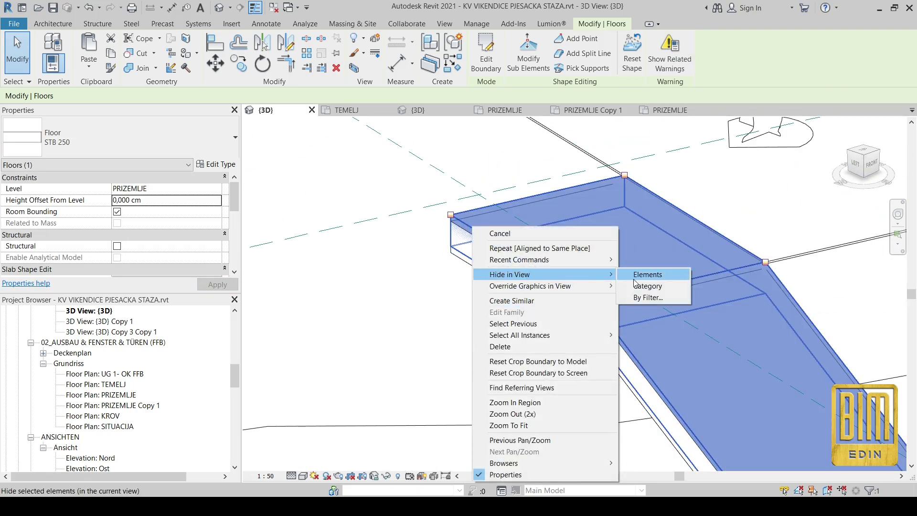
pyautogui.click(634, 275)
pyautogui.scroll(-3, 410, 348)
pyautogui.scroll(-2, 411, 349)
# Step: Open the toposurface for point editing and view the site from Top
pyautogui.click(411, 348)
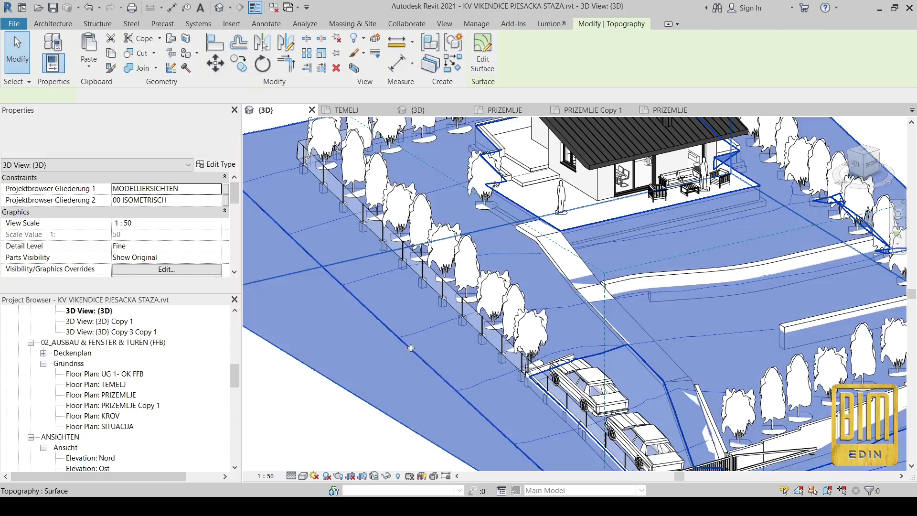
pyautogui.click(482, 54)
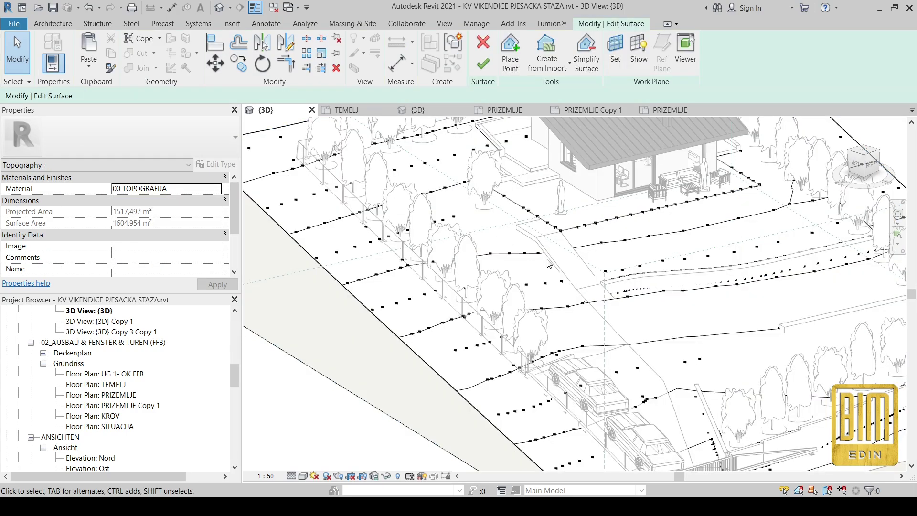
pyautogui.click(862, 155)
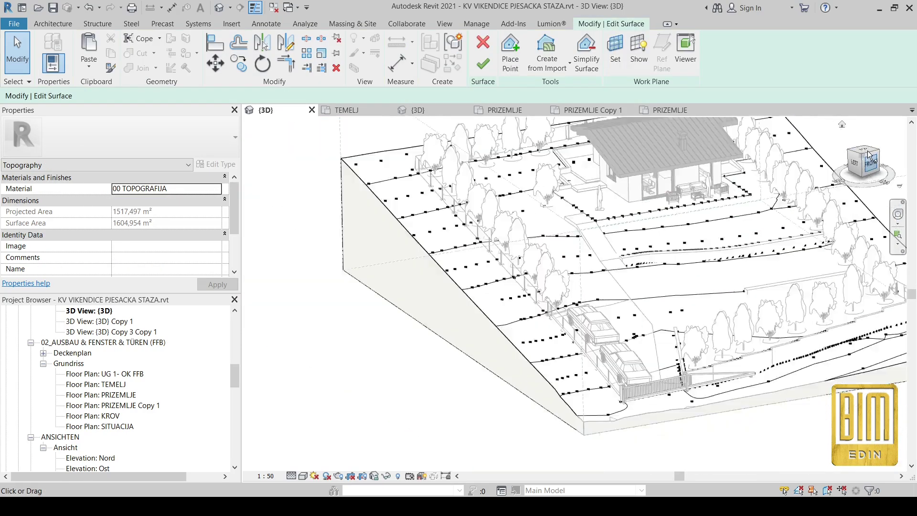
pyautogui.scroll(5, 553, 300)
pyautogui.scroll(3, 554, 299)
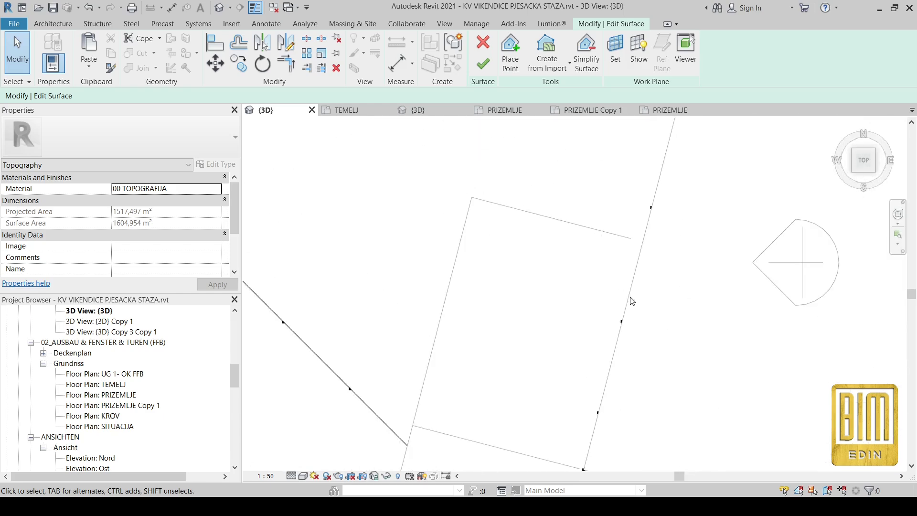
# Step: Copy an interior topography point toward the path edge, then tilt the view
pyautogui.click(621, 321)
pyautogui.click(239, 65)
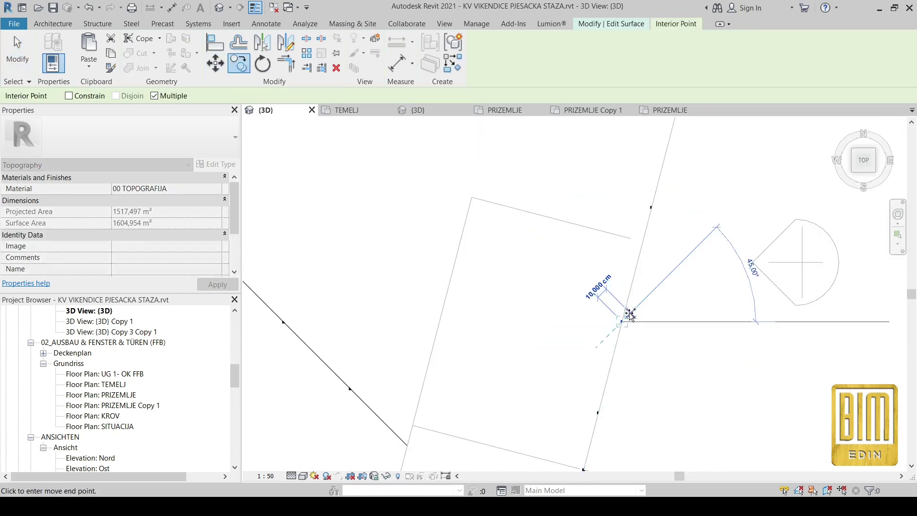
pyautogui.click(628, 314)
pyautogui.click(239, 66)
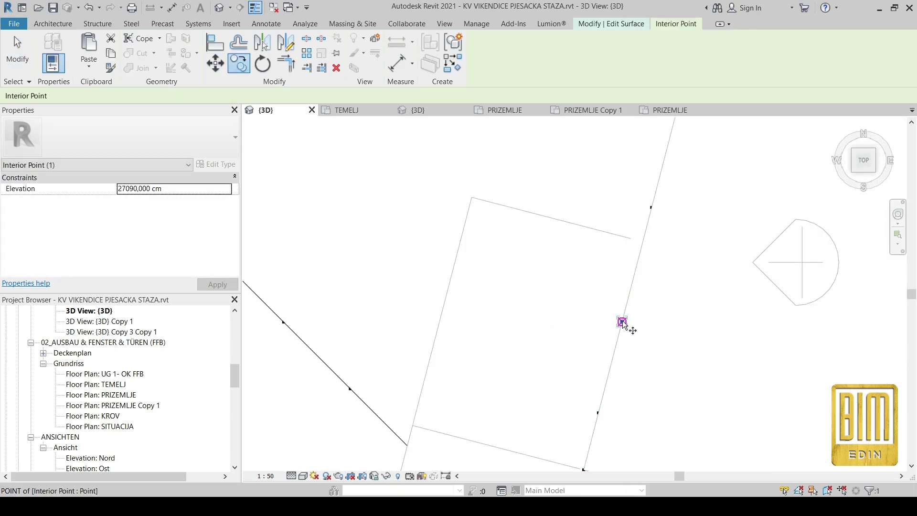
pyautogui.click(622, 320)
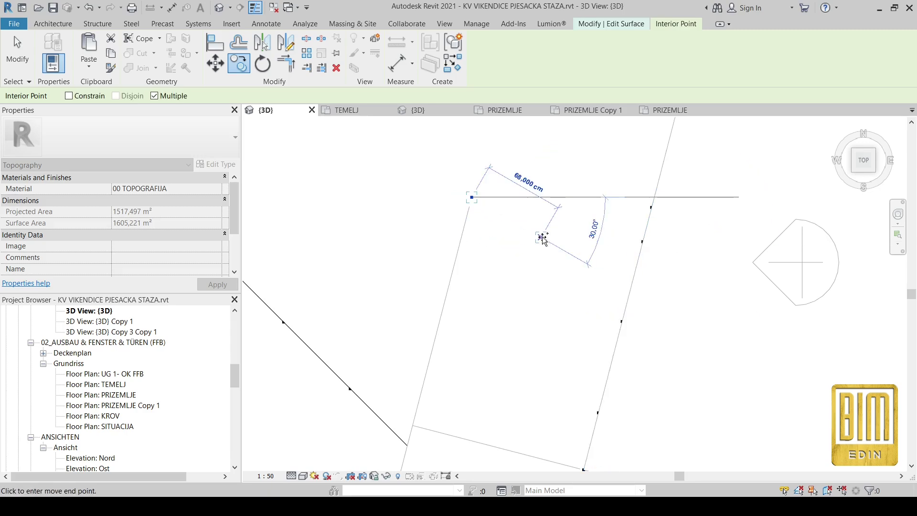
pyautogui.click(557, 219)
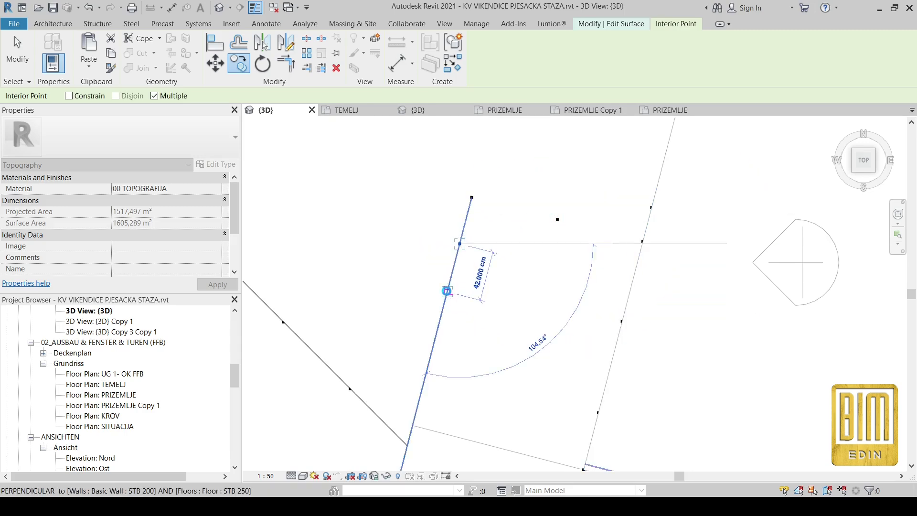
pyautogui.scroll(-3, 523, 188)
pyautogui.scroll(-1, 523, 189)
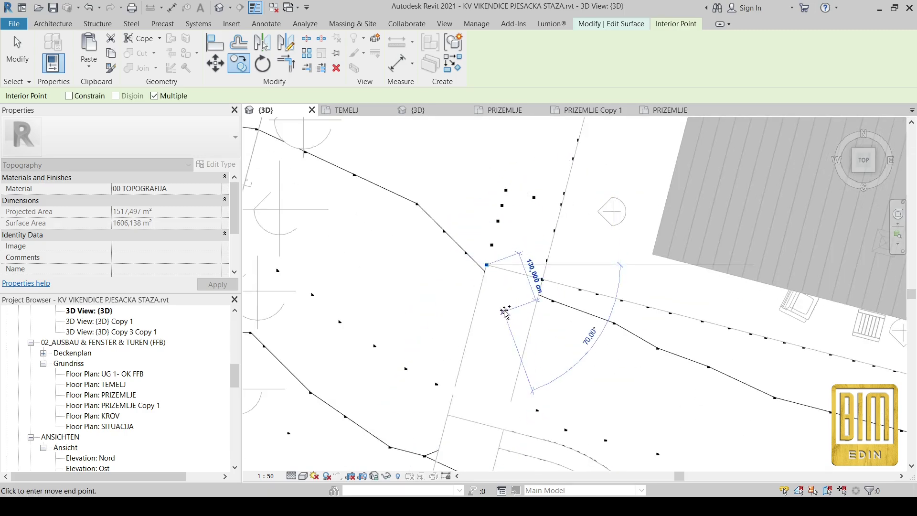
pyautogui.click(9, 71)
pyautogui.keyDown('shift'); pyautogui.moveTo(443, 370); pyautogui.dragTo(421, 351, button='middle'); pyautogui.keyUp('shift')
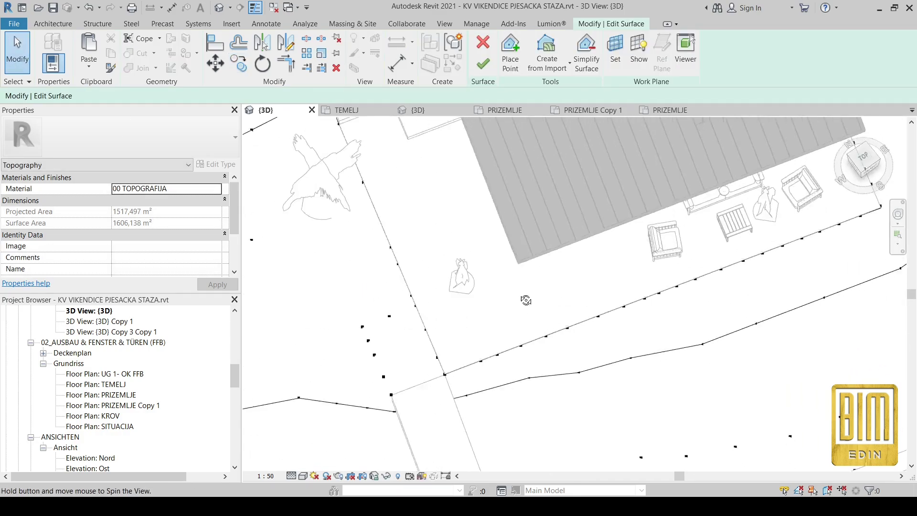
pyautogui.scroll(4, 421, 351)
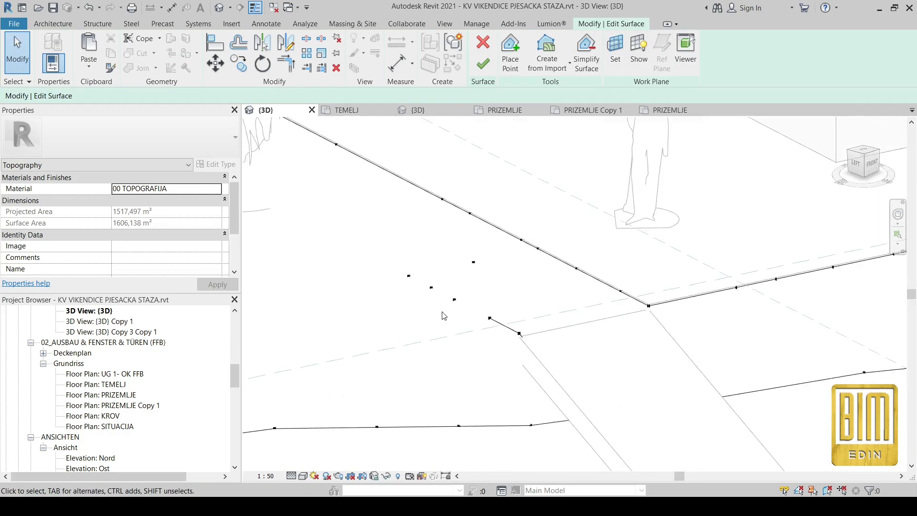
pyautogui.scroll(2, 379, 371)
# Step: Align two topography points onto the path floor's edge
pyautogui.click(215, 42)
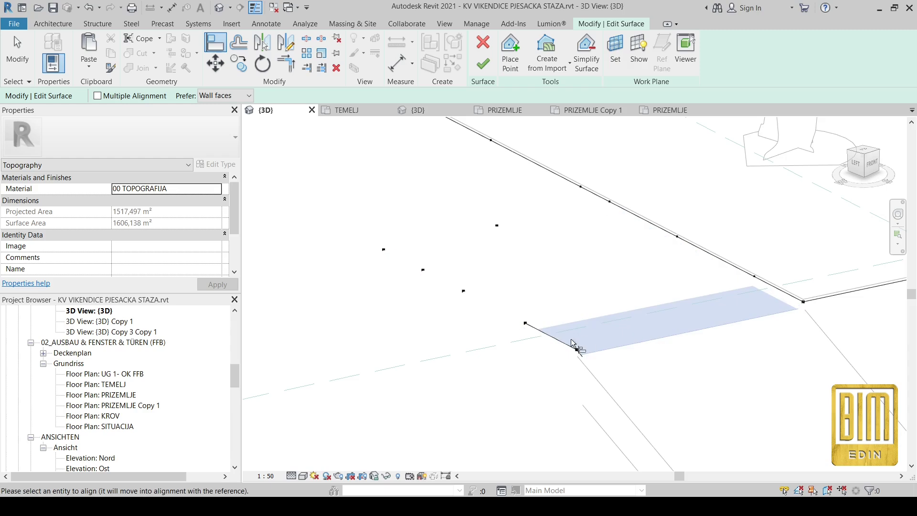
pyautogui.click(538, 338)
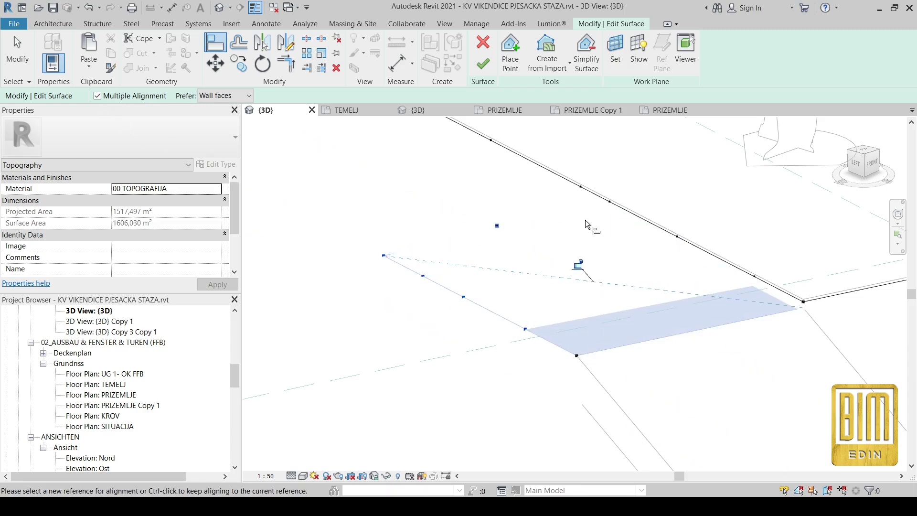
pyautogui.click(701, 282)
pyautogui.click(727, 307)
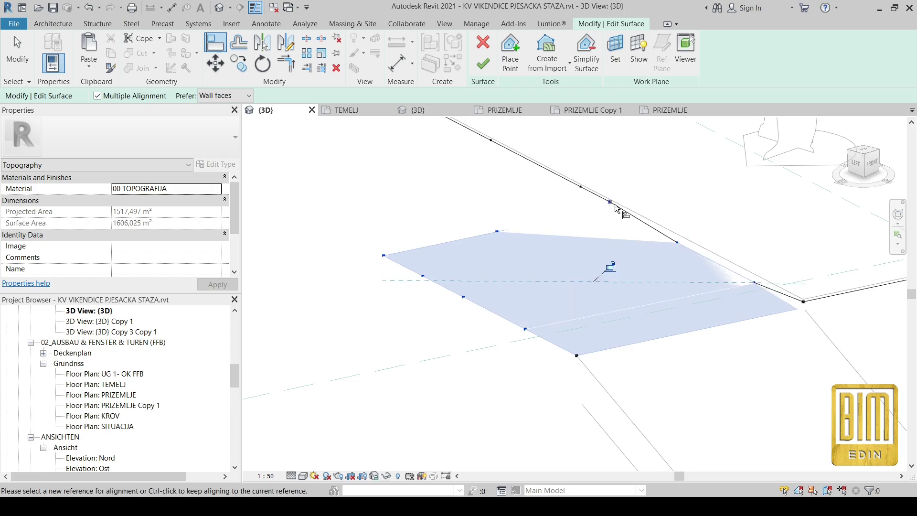
pyautogui.scroll(-2, 571, 232)
# Step: Check the aligned points from an orbit, then view from Top and leave Align
pyautogui.keyDown('shift'); pyautogui.moveTo(544, 230); pyautogui.dragTo(664, 379, button='middle'); pyautogui.keyUp('shift')
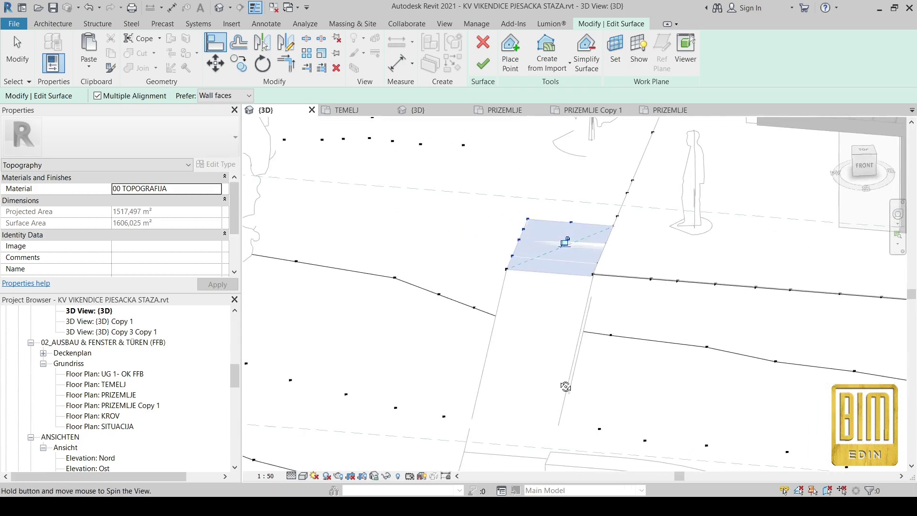
pyautogui.keyDown('shift'); pyautogui.moveTo(664, 379); pyautogui.dragTo(630, 383, button='middle'); pyautogui.keyUp('shift')
pyautogui.click(864, 152)
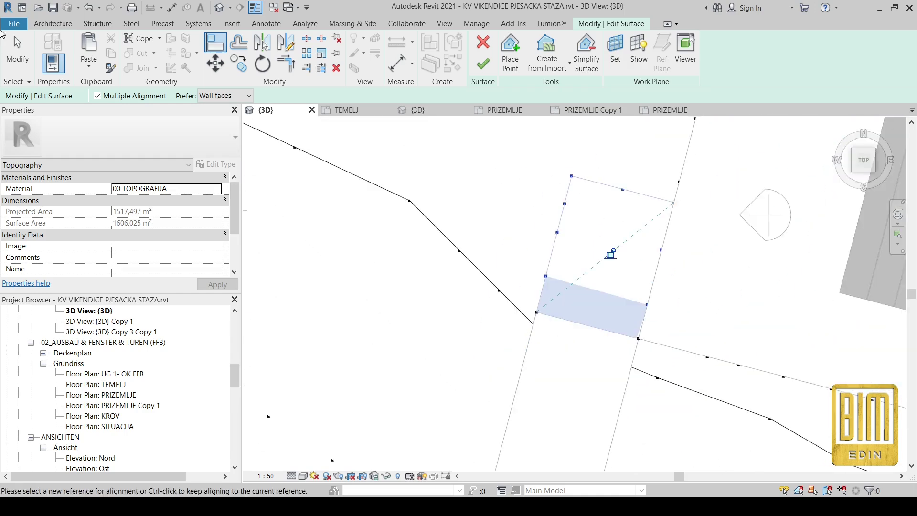
pyautogui.click(18, 50)
pyautogui.scroll(-2, 569, 221)
pyautogui.scroll(4, 568, 221)
# Step: Select the corner topography point and start a multiple copy from it
pyautogui.click(583, 215)
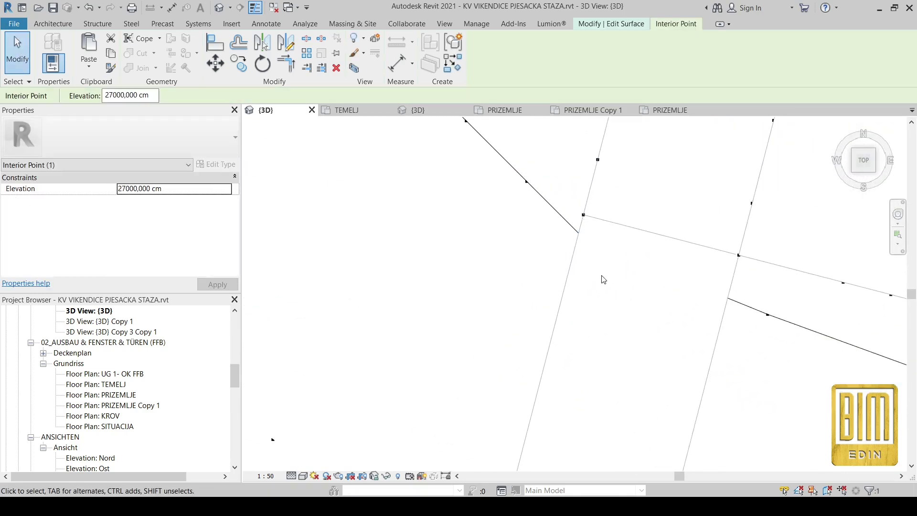
pyautogui.rightClick(580, 241)
pyautogui.click(629, 355)
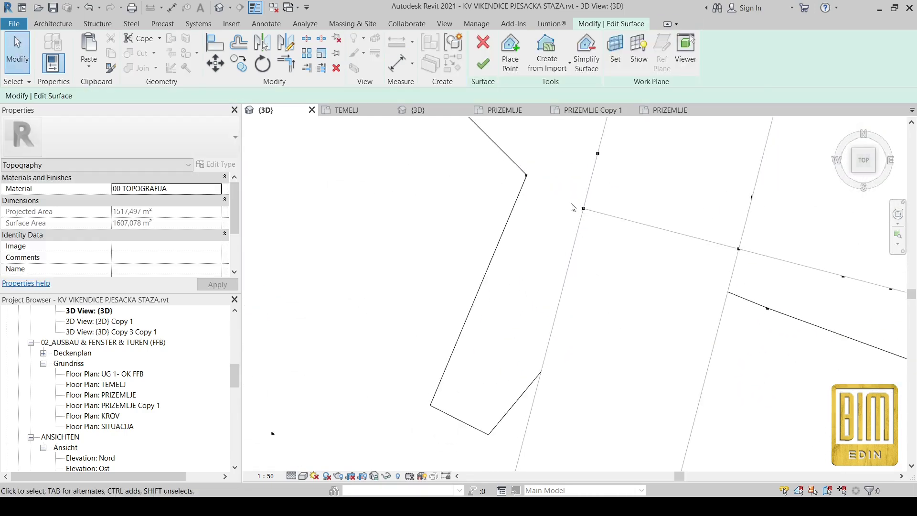
pyautogui.click(583, 209)
pyautogui.click(239, 63)
pyautogui.click(583, 209)
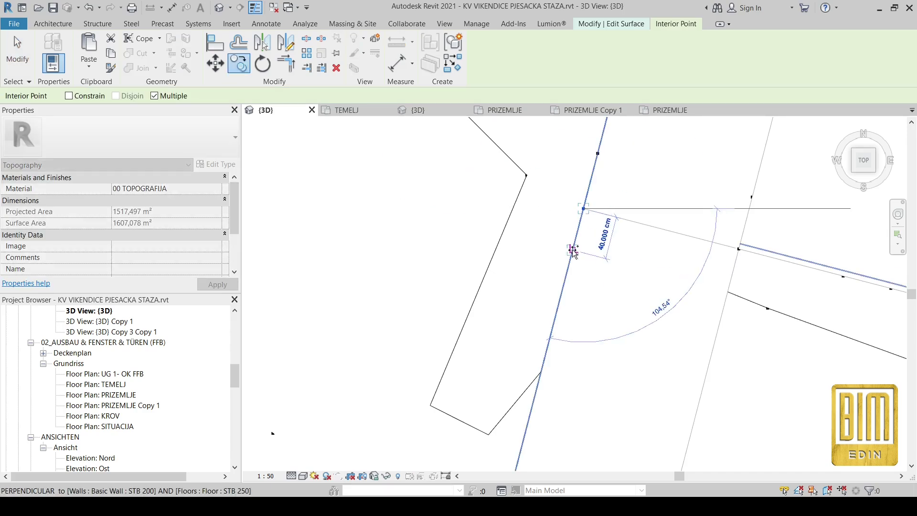
# Step: Place point copies along the first stretch of the path edge
pyautogui.click(556, 312)
pyautogui.moveTo(541, 381); pyautogui.dragTo(532, 345, button='middle')
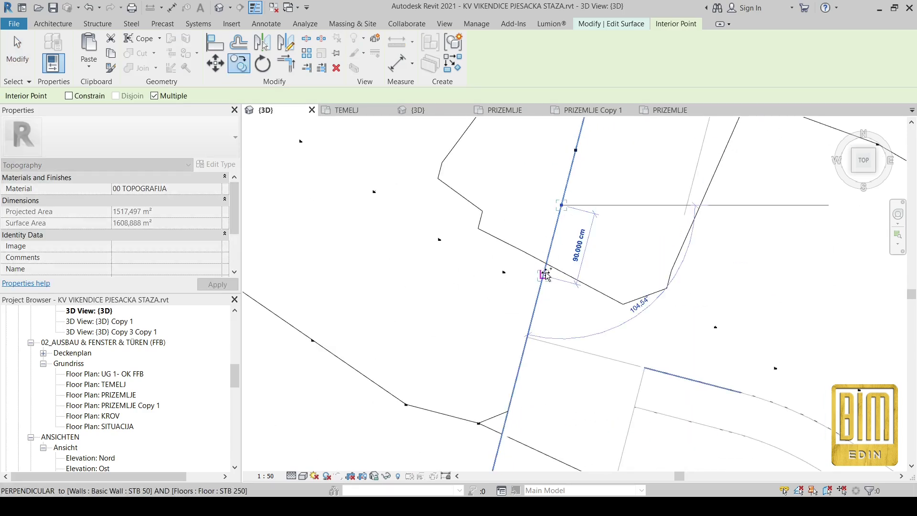
pyautogui.click(531, 345)
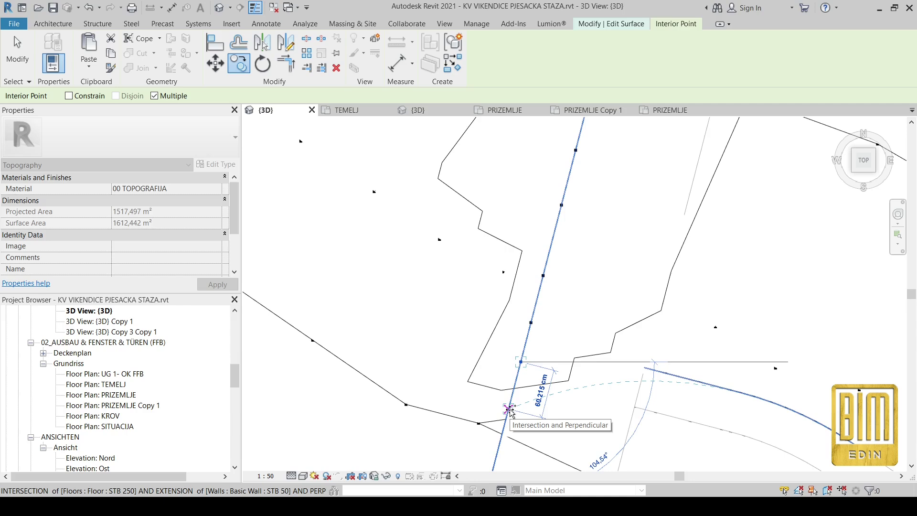
pyautogui.click(509, 408)
pyautogui.moveTo(509, 408); pyautogui.dragTo(507, 256, button='middle')
pyautogui.moveTo(480, 358)
pyautogui.mouseDown(button='middle')
pyautogui.moveTo(511, 275)
pyautogui.moveTo(501, 237)
pyautogui.mouseUp(button='middle')
pyautogui.click(475, 323)
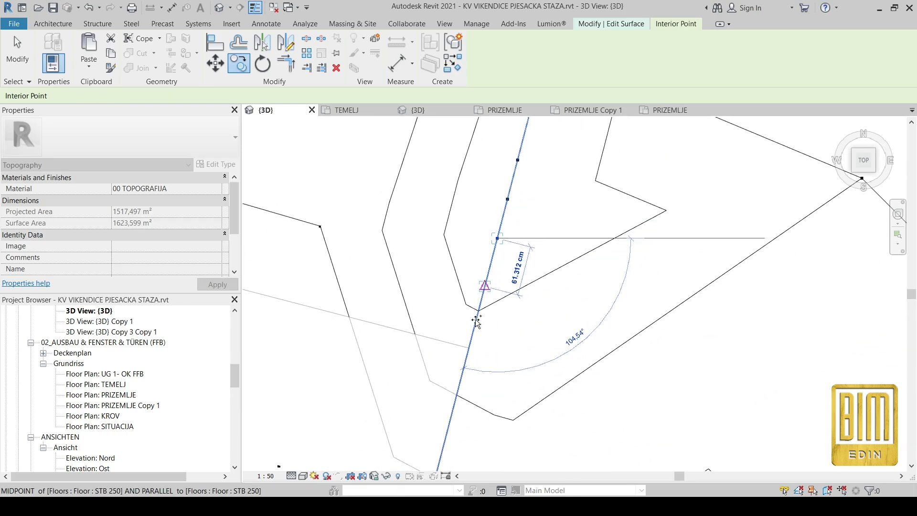
pyautogui.click(465, 375)
# Step: Place more point copies past the bend down to the path's lower end
pyautogui.moveTo(464, 374)
pyautogui.mouseDown(button='middle')
pyautogui.moveTo(471, 185)
pyautogui.moveTo(419, 401)
pyautogui.moveTo(534, 162)
pyautogui.mouseUp(button='middle')
pyautogui.click(420, 401)
pyautogui.click(509, 197)
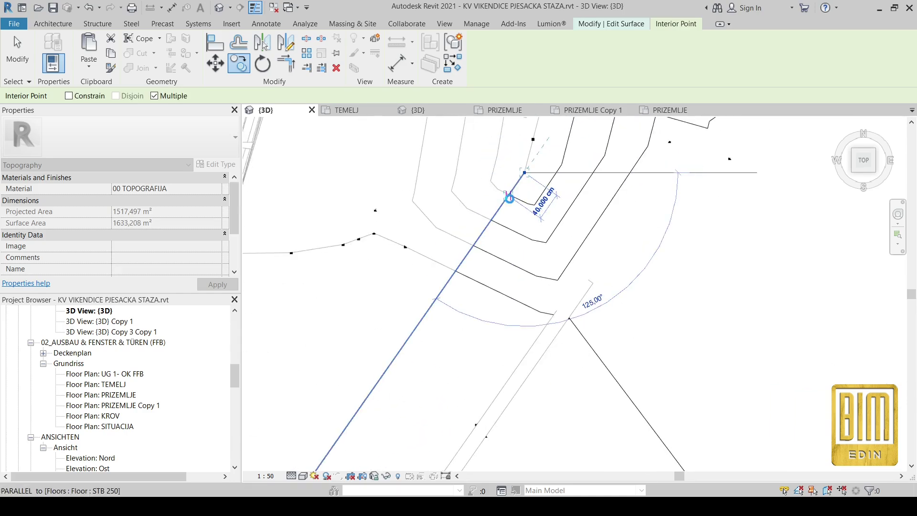
pyautogui.moveTo(509, 198)
pyautogui.mouseDown(button='middle')
pyautogui.moveTo(437, 300)
pyautogui.moveTo(508, 194)
pyautogui.moveTo(434, 283)
pyautogui.moveTo(499, 173)
pyautogui.moveTo(419, 262)
pyautogui.moveTo(339, 381)
pyautogui.moveTo(358, 388)
pyautogui.mouseUp(button='middle')
pyautogui.click(437, 299)
pyautogui.click(499, 173)
pyautogui.click(399, 303)
pyautogui.scroll(2, 354, 380)
pyautogui.click(353, 380)
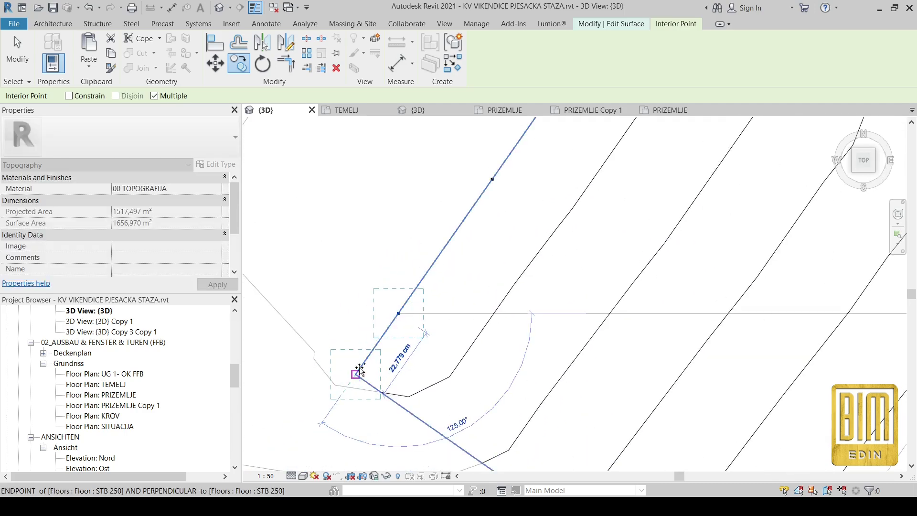
pyautogui.scroll(-2, 380, 281)
pyautogui.click(18, 53)
pyautogui.scroll(-5, 501, 286)
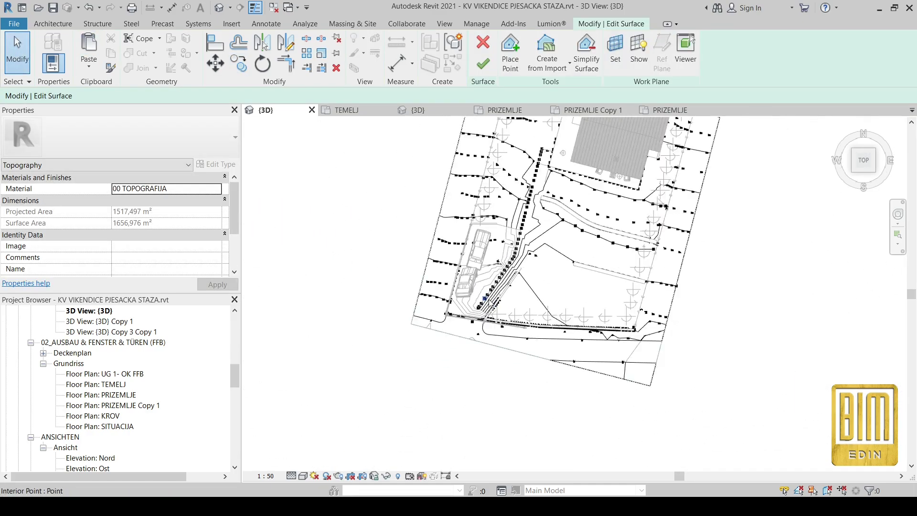
# Step: Align several topography points onto the path floor's edge
pyautogui.keyDown('shift'); pyautogui.moveTo(545, 215); pyautogui.dragTo(593, 133, button='middle'); pyautogui.keyUp('shift')
pyautogui.scroll(5, 593, 133)
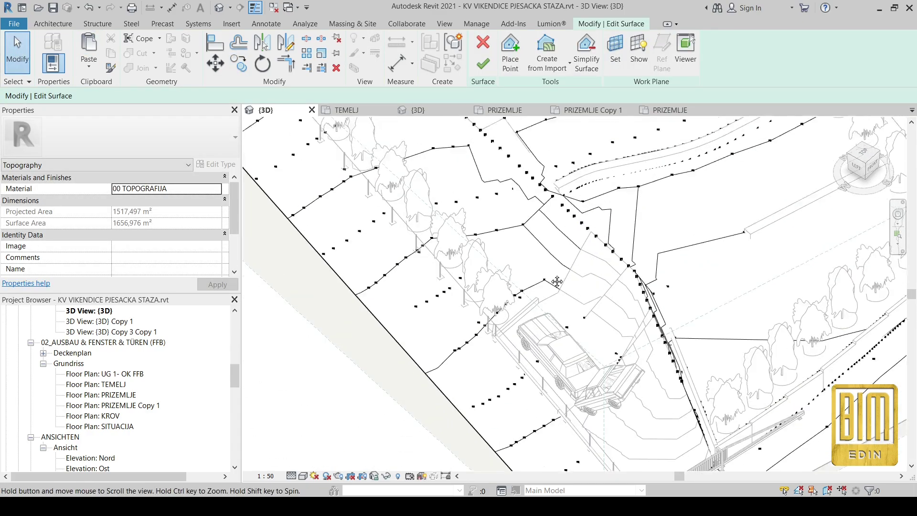
pyautogui.scroll(1, 502, 215)
pyautogui.scroll(3, 487, 200)
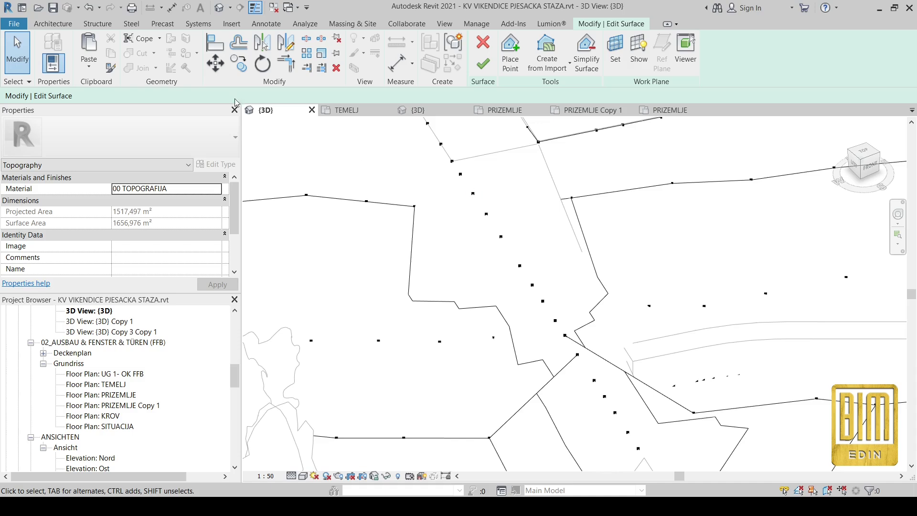
pyautogui.click(215, 42)
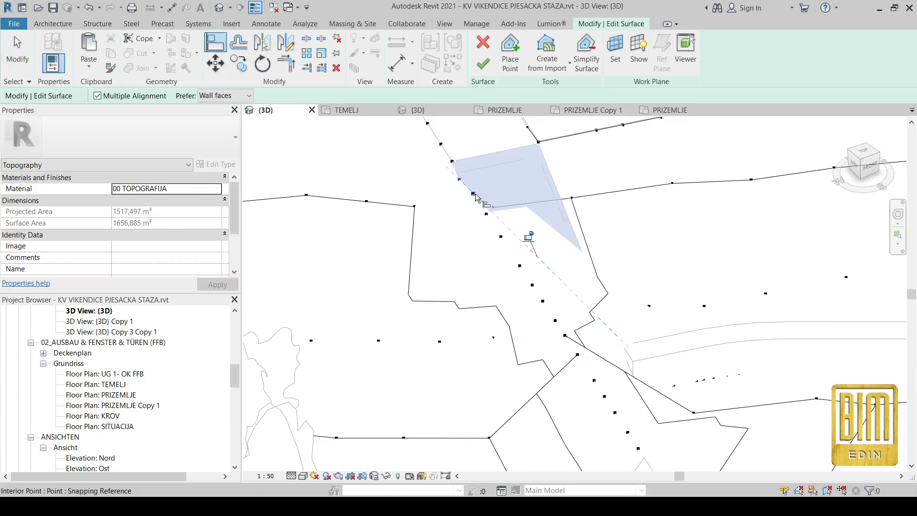
pyautogui.moveTo(504, 244); pyautogui.dragTo(518, 274)
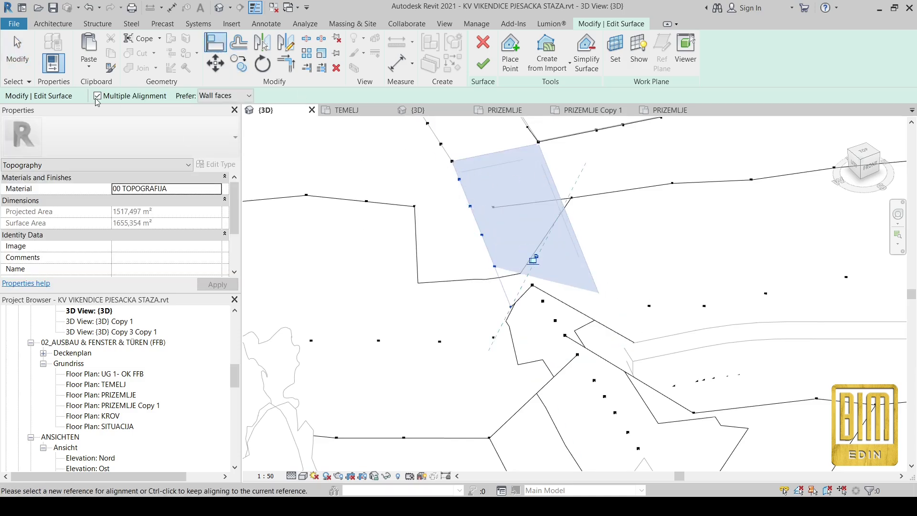
pyautogui.scroll(2, 455, 267)
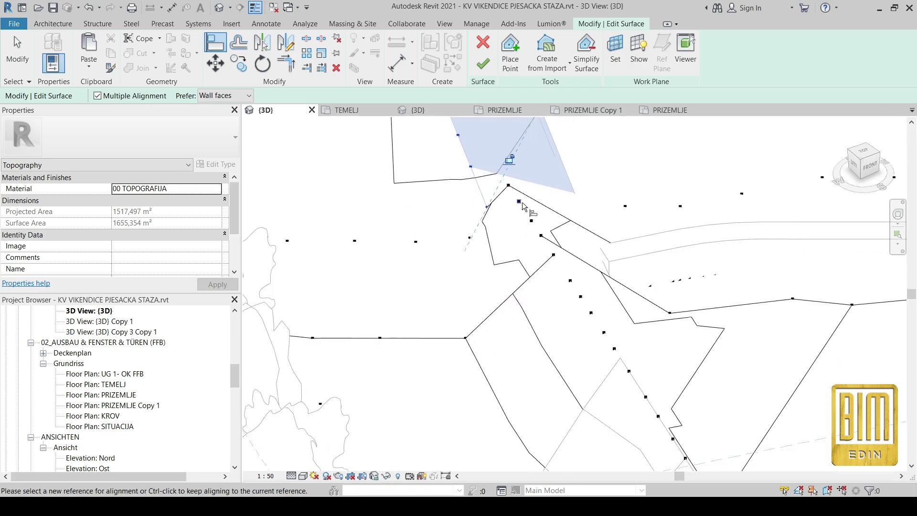
pyautogui.moveTo(520, 218); pyautogui.dragTo(524, 308)
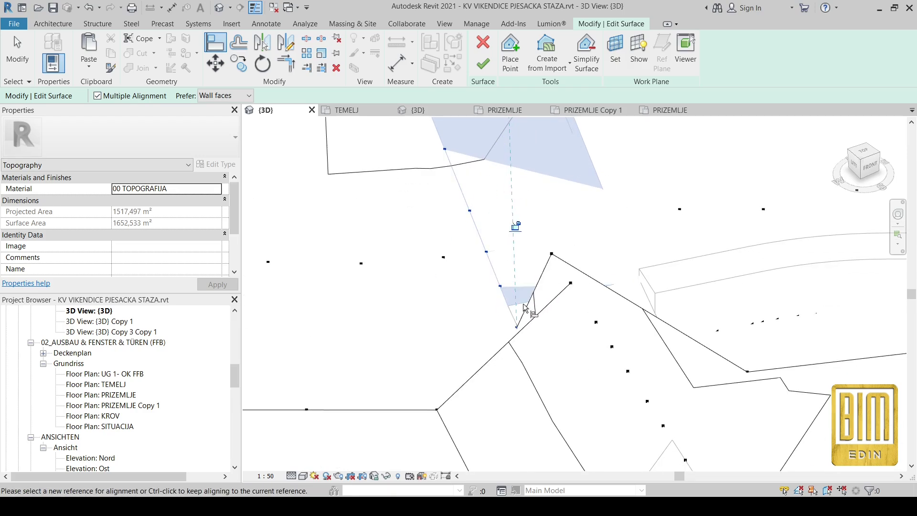
pyautogui.moveTo(536, 354); pyautogui.dragTo(533, 292, button='middle')
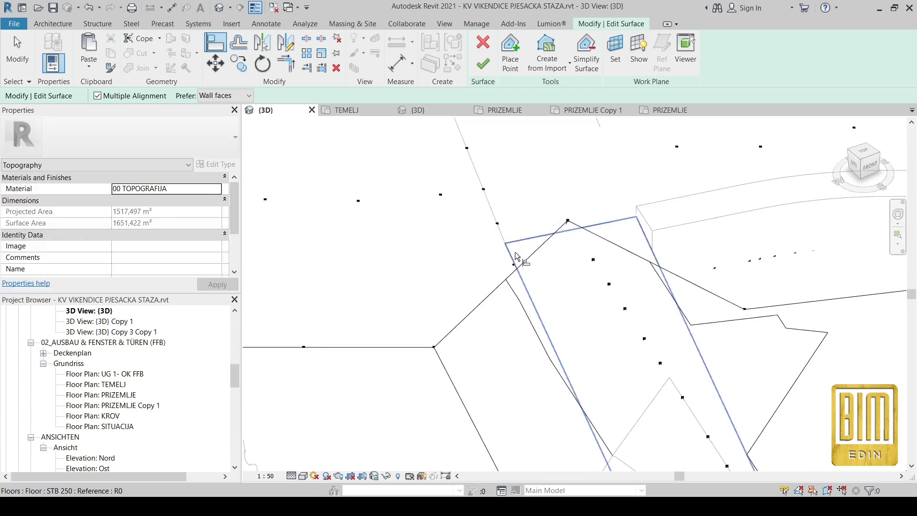
pyautogui.moveTo(568, 224); pyautogui.dragTo(608, 311)
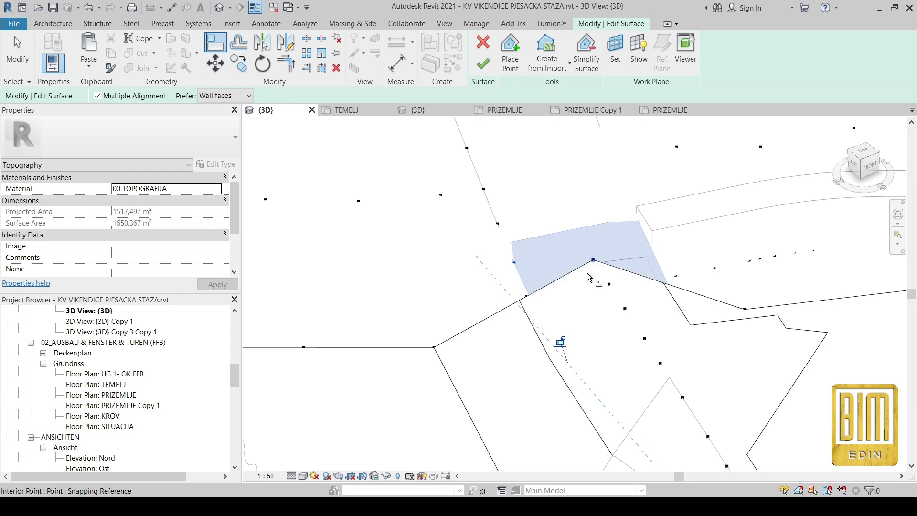
# Step: From a near top-down view, snap a topography point onto a reference edge
pyautogui.moveTo(614, 379); pyautogui.dragTo(588, 269, button='middle')
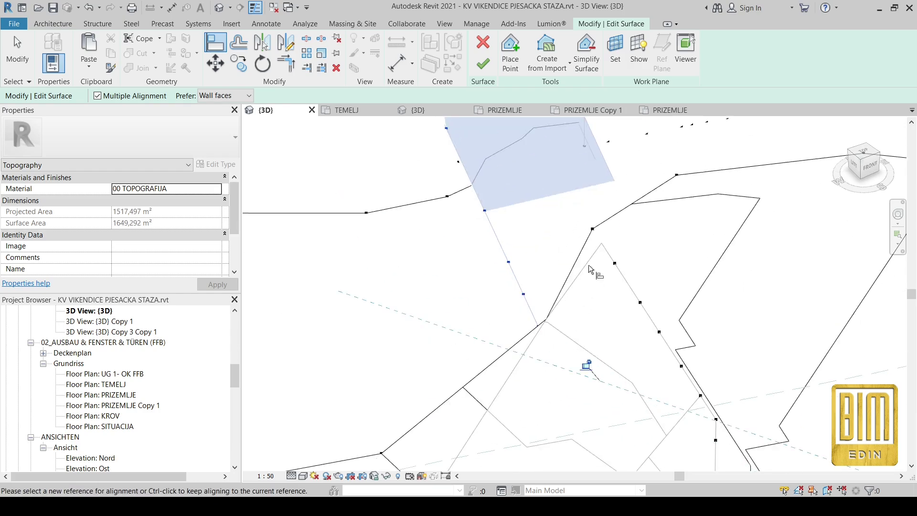
pyautogui.moveTo(551, 321)
pyautogui.keyDown('shift'); pyautogui.mouseDown(button='middle')
pyautogui.moveTo(621, 304)
pyautogui.moveTo(473, 344)
pyautogui.mouseUp(button='middle'); pyautogui.keyUp('shift')
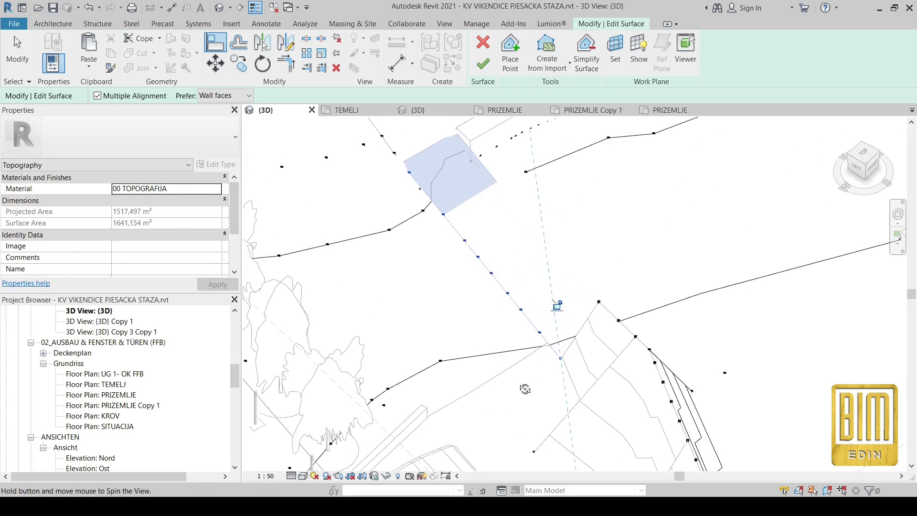
pyautogui.keyDown('shift'); pyautogui.moveTo(581, 304); pyautogui.dragTo(643, 299, button='middle'); pyautogui.keyUp('shift')
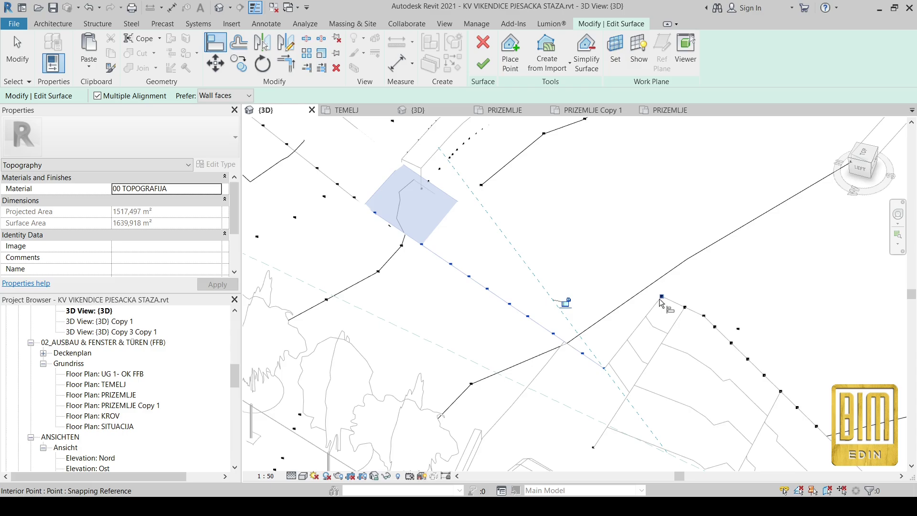
pyautogui.scroll(-4, 507, 266)
pyautogui.moveTo(506, 267)
pyautogui.keyDown('shift'); pyautogui.mouseDown(button='middle')
pyautogui.moveTo(557, 369)
pyautogui.moveTo(543, 175)
pyautogui.mouseUp(button='middle'); pyautogui.keyUp('shift')
pyautogui.scroll(3, 543, 174)
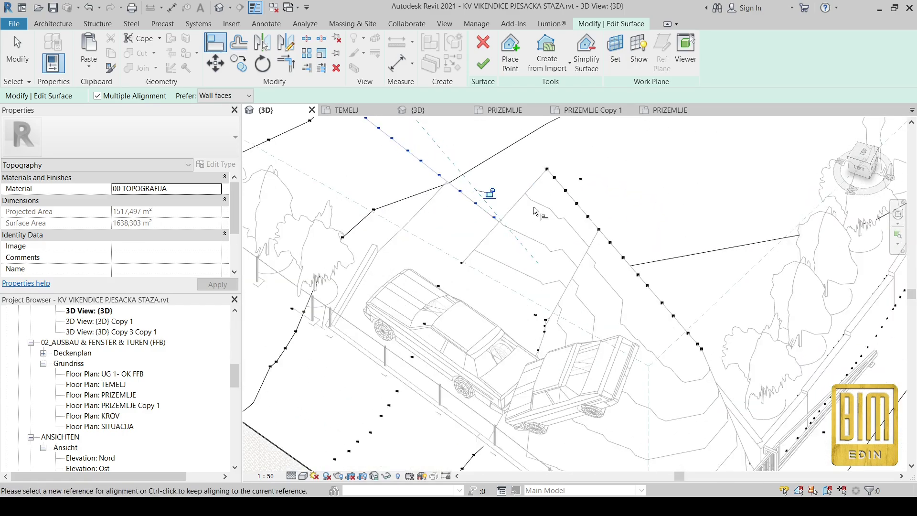
pyautogui.keyDown('shift'); pyautogui.moveTo(572, 245); pyautogui.dragTo(451, 324, button='middle'); pyautogui.keyUp('shift')
pyautogui.scroll(3, 450, 323)
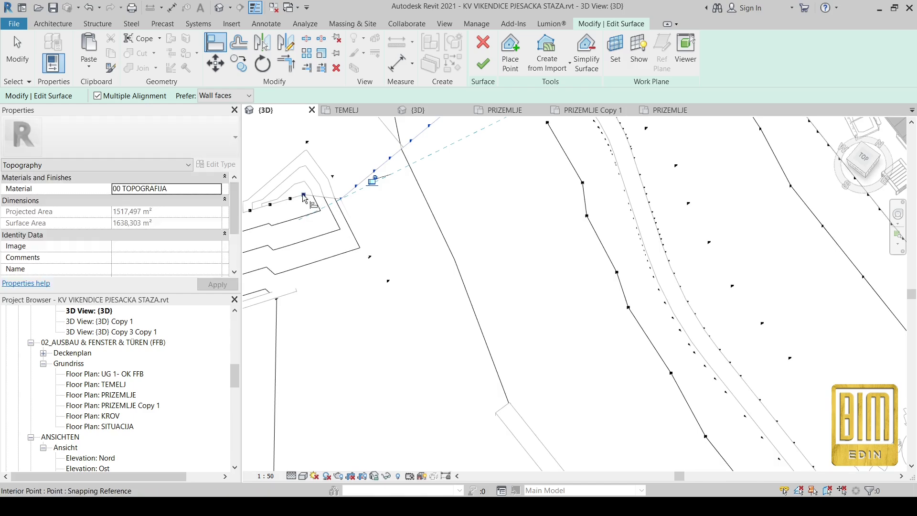
pyautogui.moveTo(303, 199)
pyautogui.mouseDown(button='middle')
pyautogui.moveTo(341, 292)
pyautogui.moveTo(500, 309)
pyautogui.mouseUp(button='middle')
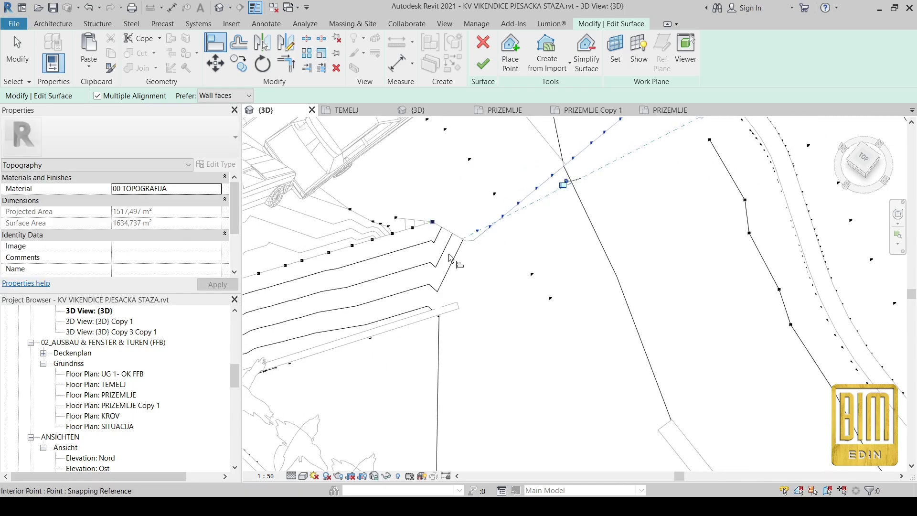
pyautogui.scroll(-3, 475, 252)
pyautogui.moveTo(475, 252)
pyautogui.keyDown('shift'); pyautogui.mouseDown(button='middle')
pyautogui.moveTo(503, 296)
pyautogui.moveTo(527, 293)
pyautogui.moveTo(524, 282)
pyautogui.mouseUp(button='middle'); pyautogui.keyUp('shift')
pyautogui.click(510, 293)
pyautogui.scroll(2, 396, 259)
pyautogui.scroll(2, 437, 271)
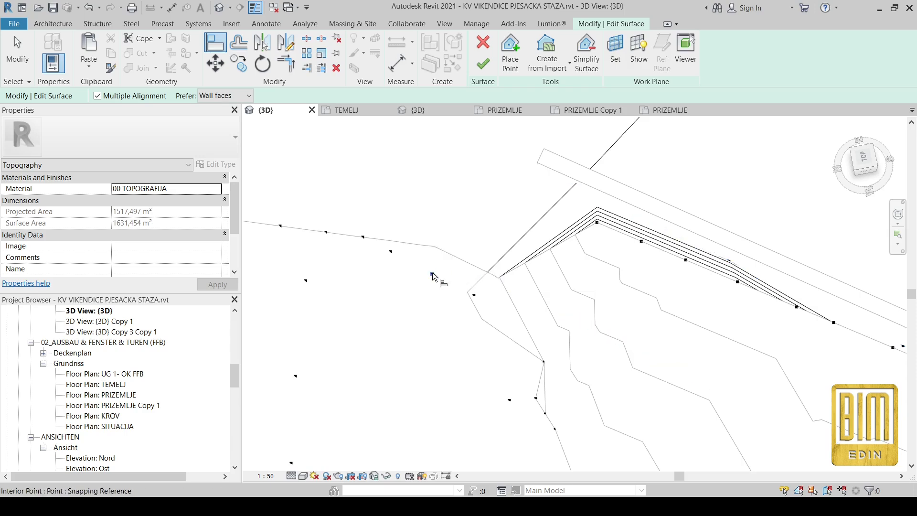
pyautogui.click(472, 295)
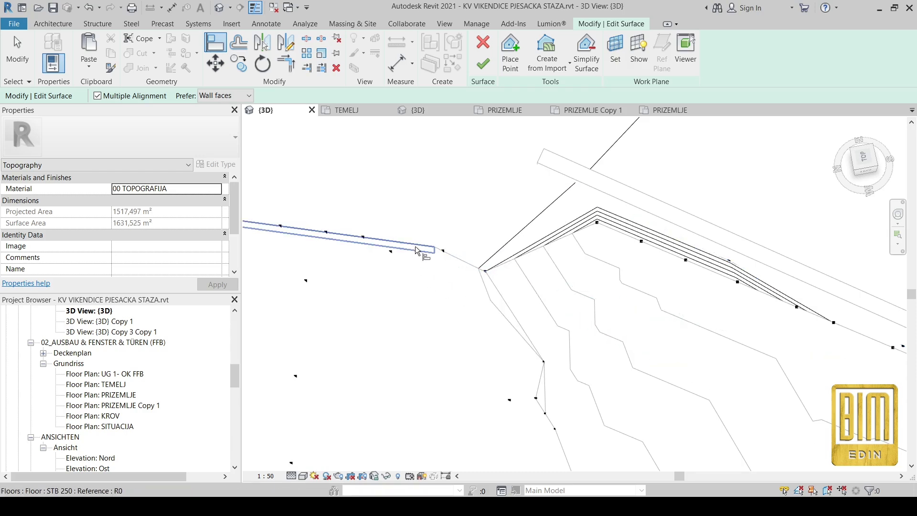
# Step: Zoom out and align two more topography edge spots to the path edge
pyautogui.rightClick(318, 478)
pyautogui.click(335, 399)
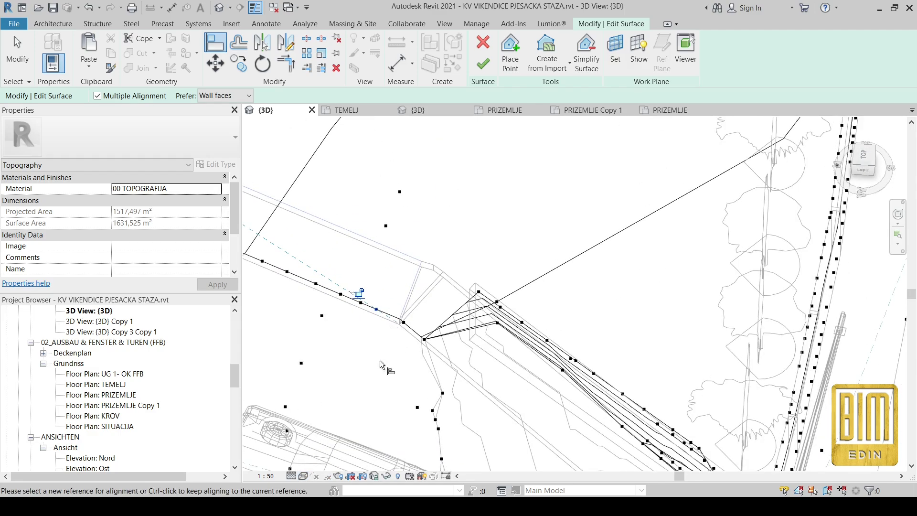
pyautogui.keyDown('shift'); pyautogui.moveTo(380, 360); pyautogui.dragTo(462, 346, button='middle'); pyautogui.keyUp('shift')
pyautogui.scroll(2, 462, 346)
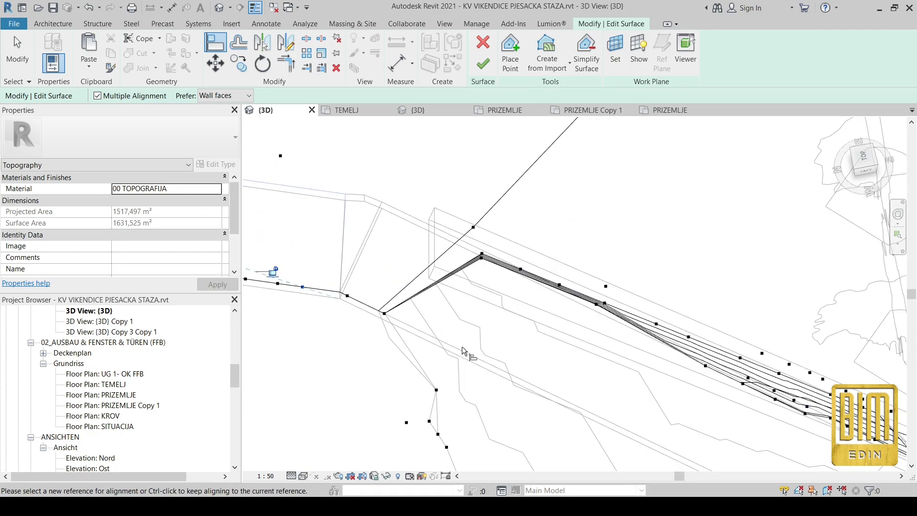
pyautogui.click(460, 346)
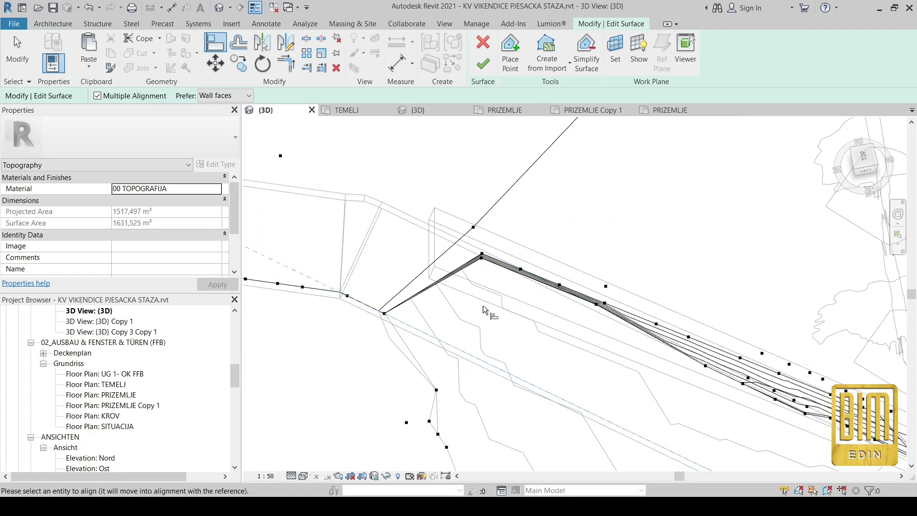
pyautogui.keyDown('shift'); pyautogui.moveTo(483, 306); pyautogui.dragTo(419, 243, button='middle'); pyautogui.keyUp('shift')
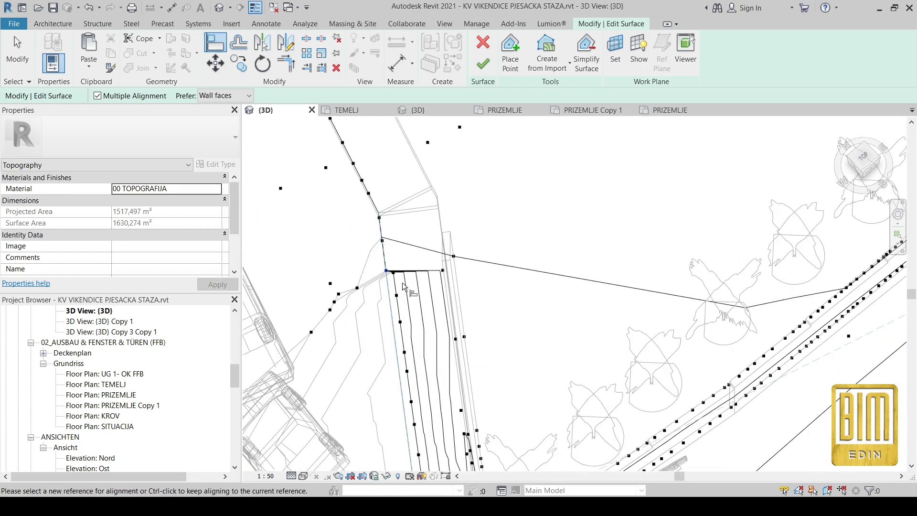
pyautogui.click(407, 385)
pyautogui.keyDown('shift'); pyautogui.moveTo(407, 385); pyautogui.dragTo(435, 300, button='middle'); pyautogui.keyUp('shift')
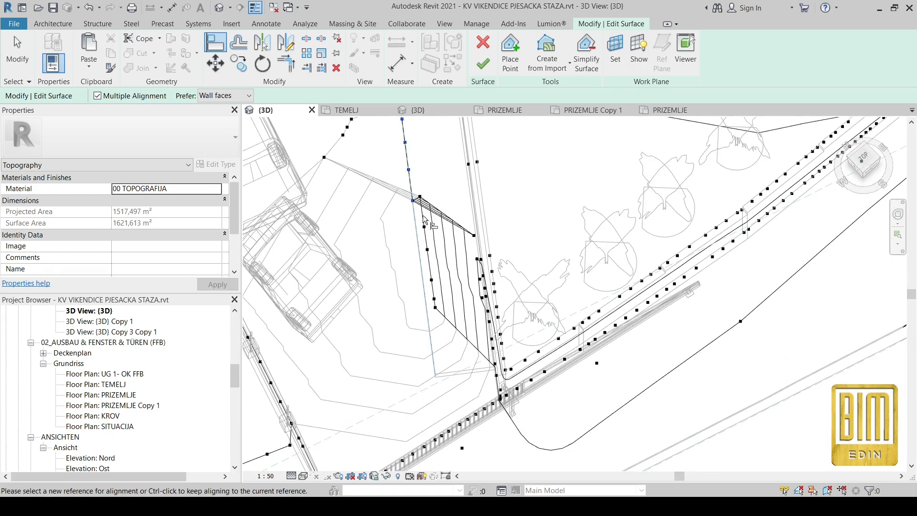
pyautogui.click(440, 310)
pyautogui.moveTo(440, 311)
pyautogui.keyDown('shift'); pyautogui.mouseDown(button='middle')
pyautogui.moveTo(414, 224)
pyautogui.moveTo(420, 260)
pyautogui.moveTo(464, 304)
pyautogui.moveTo(501, 273)
pyautogui.mouseUp(button='middle'); pyautogui.keyUp('shift')
# Step: Switch to Top view and clear the alignment and point selection
pyautogui.click(863, 156)
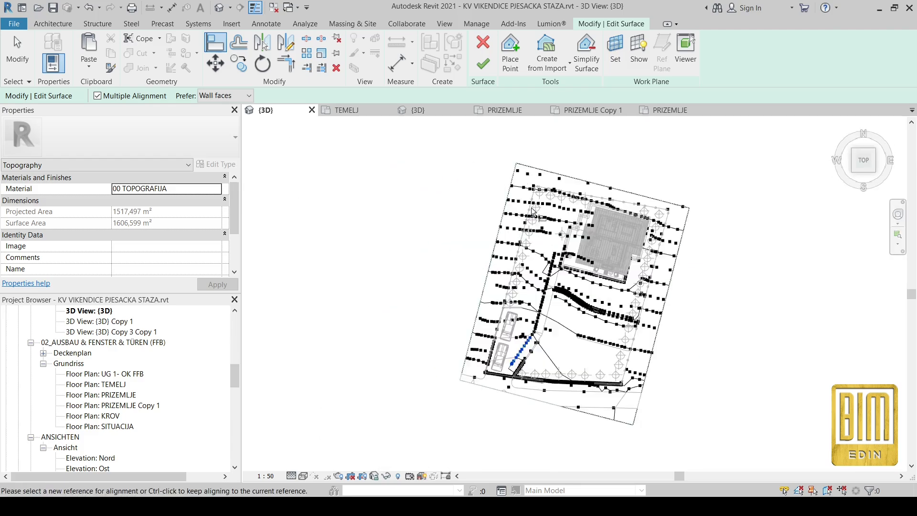
pyautogui.scroll(5, 531, 210)
pyautogui.scroll(2, 531, 209)
pyautogui.moveTo(532, 209); pyautogui.dragTo(428, 290, button='middle')
pyautogui.press('Escape')
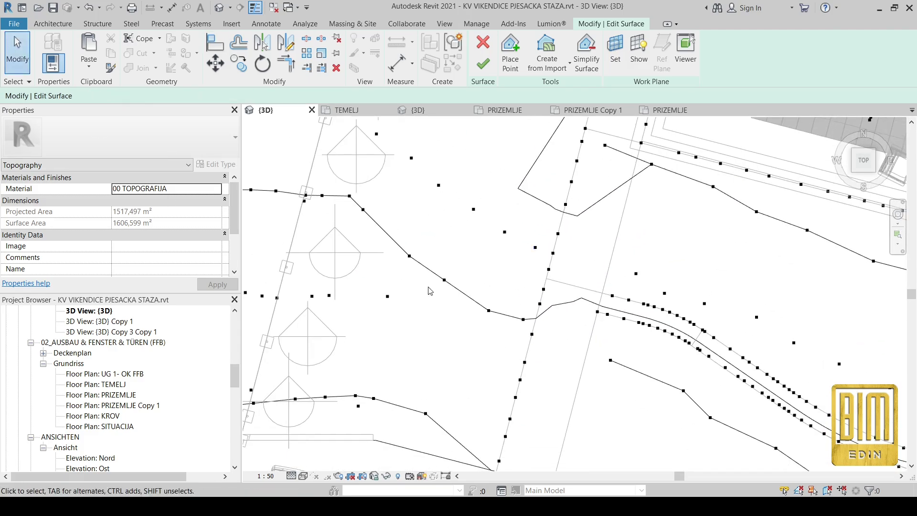
pyautogui.click(510, 335)
pyautogui.press('Escape')
pyautogui.moveTo(525, 298); pyautogui.dragTo(524, 280, button='middle')
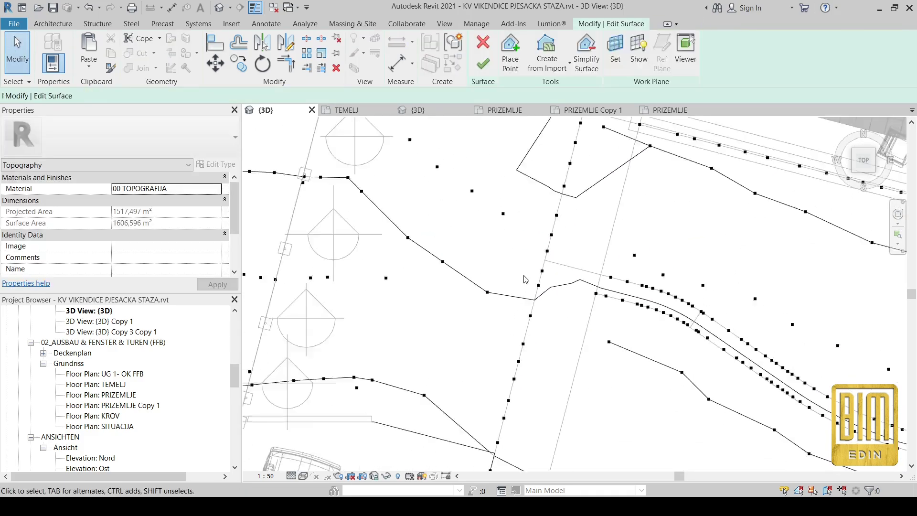
pyautogui.scroll(-2, 523, 279)
pyautogui.scroll(3, 537, 215)
pyautogui.scroll(1, 542, 188)
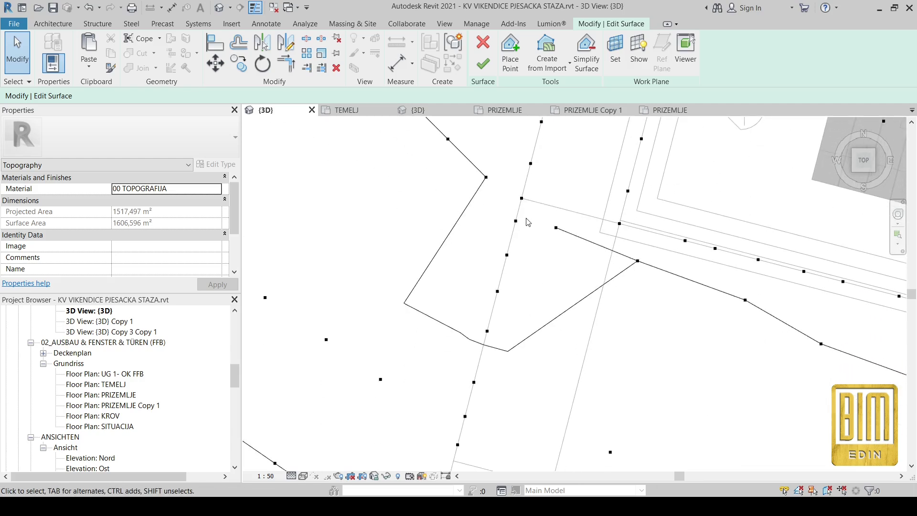
# Step: Window-select the points along the path edge, then try and cancel a Move
pyautogui.moveTo(526, 217); pyautogui.dragTo(480, 362)
pyautogui.scroll(-2, 552, 220)
pyautogui.moveTo(554, 177); pyautogui.dragTo(487, 327)
pyautogui.scroll(2, 552, 252)
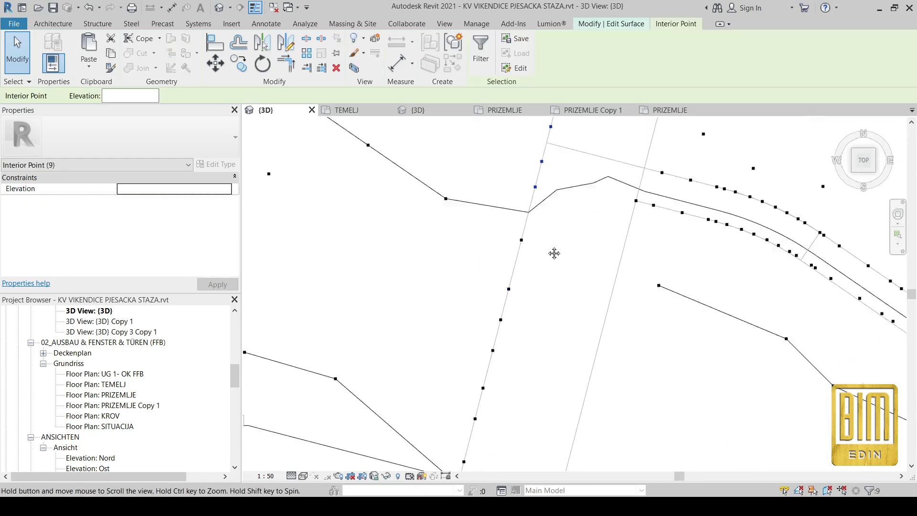
pyautogui.scroll(1, 550, 163)
pyautogui.moveTo(453, 393); pyautogui.dragTo(522, 364, button='middle')
pyautogui.keyDown('ctrl'); pyautogui.moveTo(529, 181); pyautogui.dragTo(480, 290); pyautogui.keyUp('ctrl')
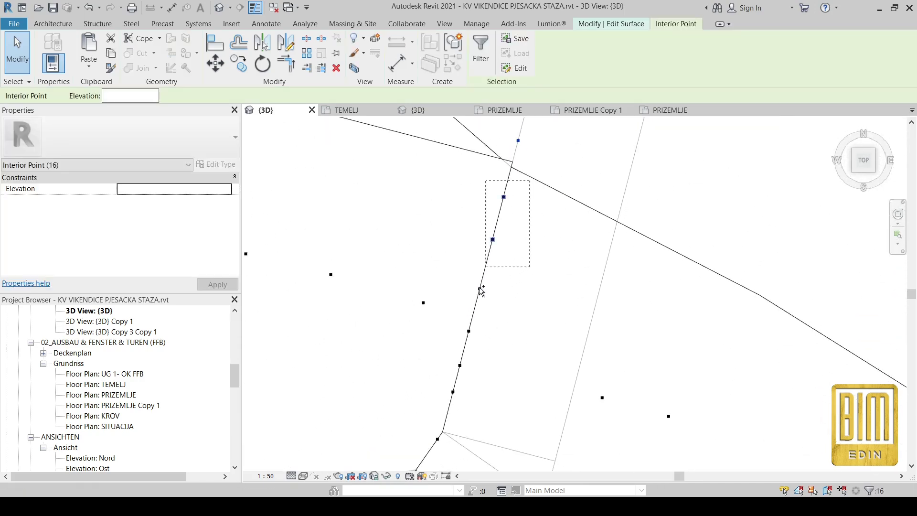
pyautogui.moveTo(454, 448); pyautogui.dragTo(481, 312, button='middle')
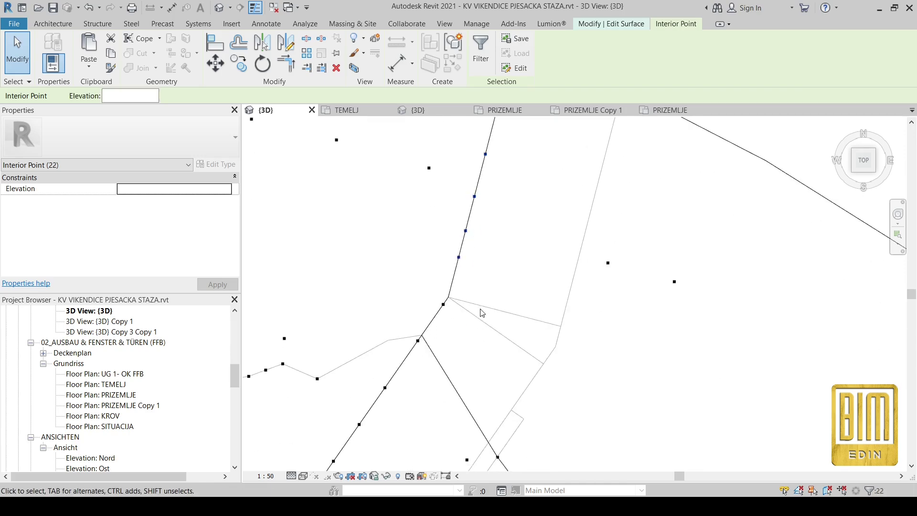
pyautogui.click(244, 73)
pyautogui.click(457, 257)
pyautogui.scroll(-3, 559, 286)
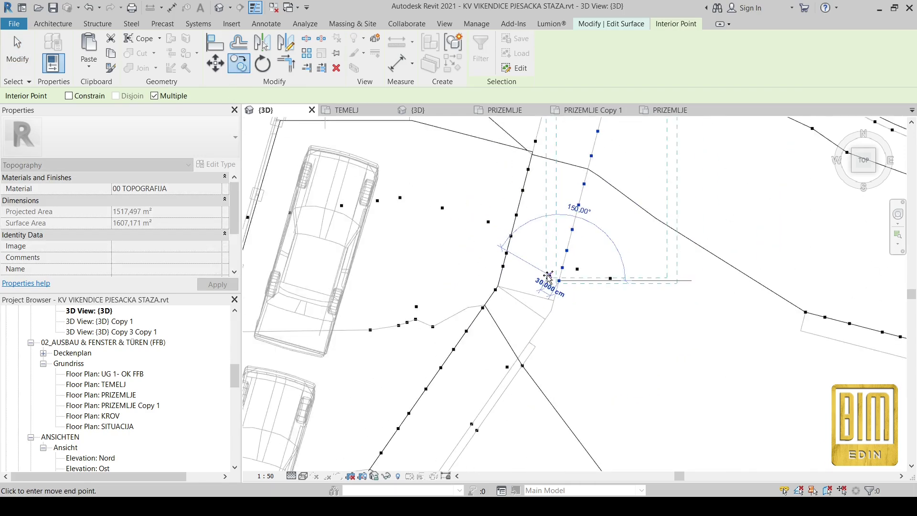
pyautogui.rightClick(552, 279)
pyautogui.click(573, 282)
pyautogui.scroll(3, 551, 295)
pyautogui.scroll(2, 522, 321)
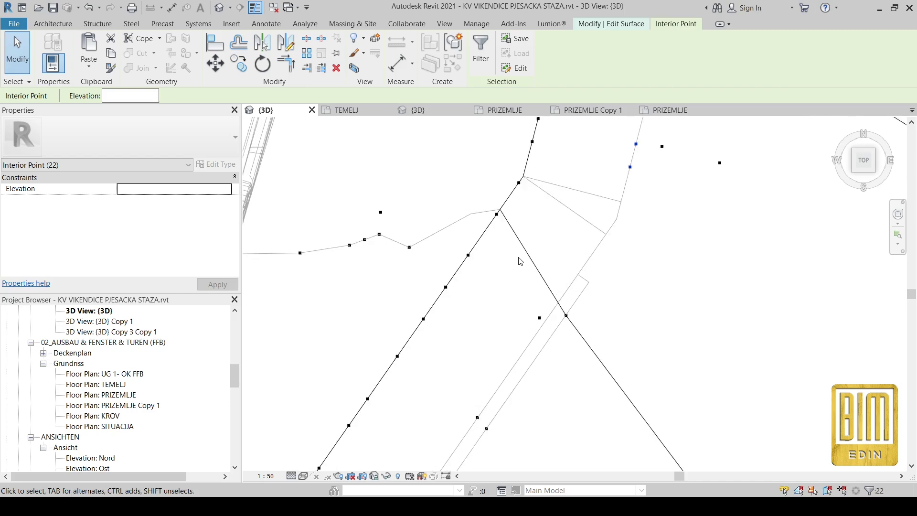
pyautogui.scroll(2, 518, 260)
pyautogui.scroll(-2, 530, 192)
# Step: Reselect edge points, cancel a copy, then start copying the corner point with CO
pyautogui.moveTo(530, 193); pyautogui.dragTo(473, 308)
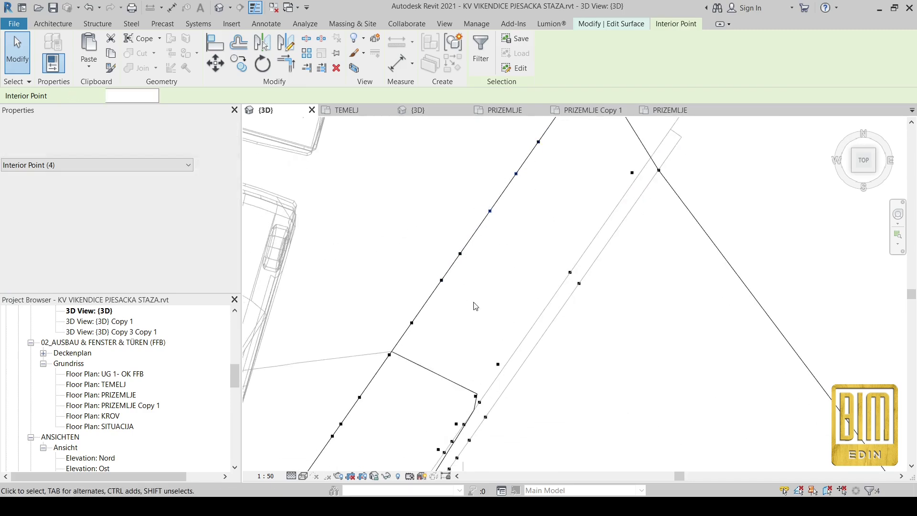
pyautogui.scroll(2, 559, 165)
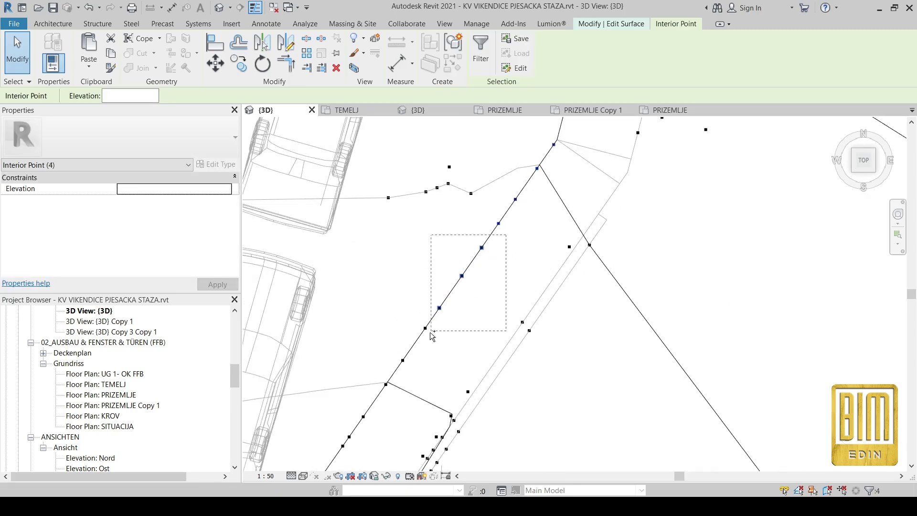
pyautogui.moveTo(430, 335); pyautogui.dragTo(430, 337)
pyautogui.moveTo(451, 359); pyautogui.dragTo(500, 179, button='middle')
pyautogui.moveTo(415, 292); pyautogui.dragTo(416, 290)
pyautogui.scroll(2, 432, 283)
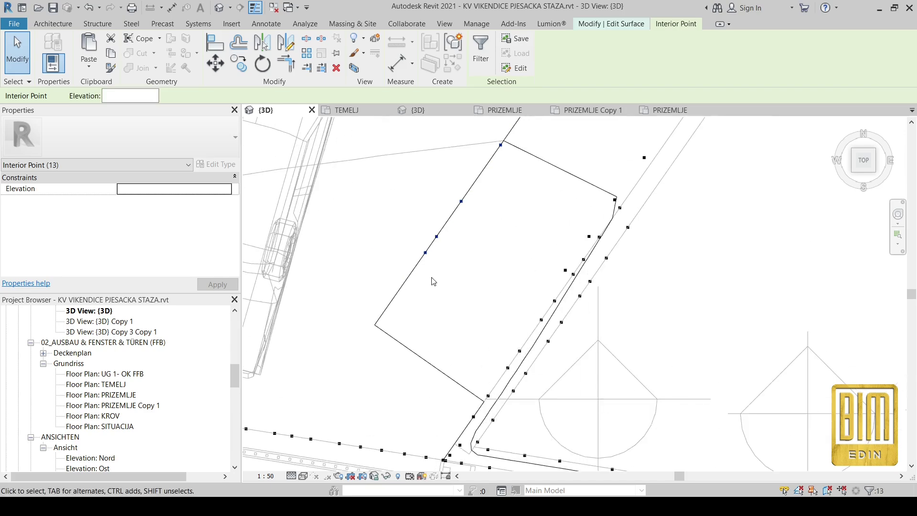
pyautogui.click(238, 63)
pyautogui.scroll(1, 536, 317)
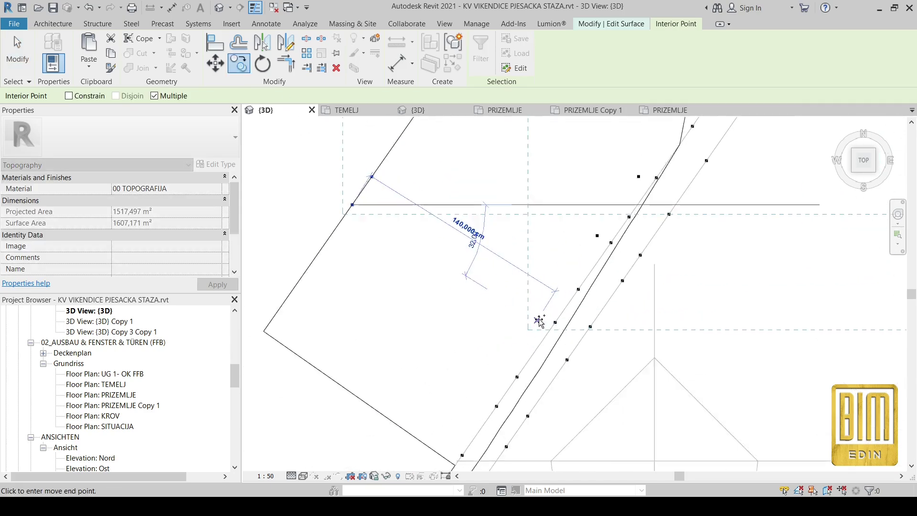
pyautogui.scroll(1, 563, 317)
pyautogui.scroll(-2, 526, 306)
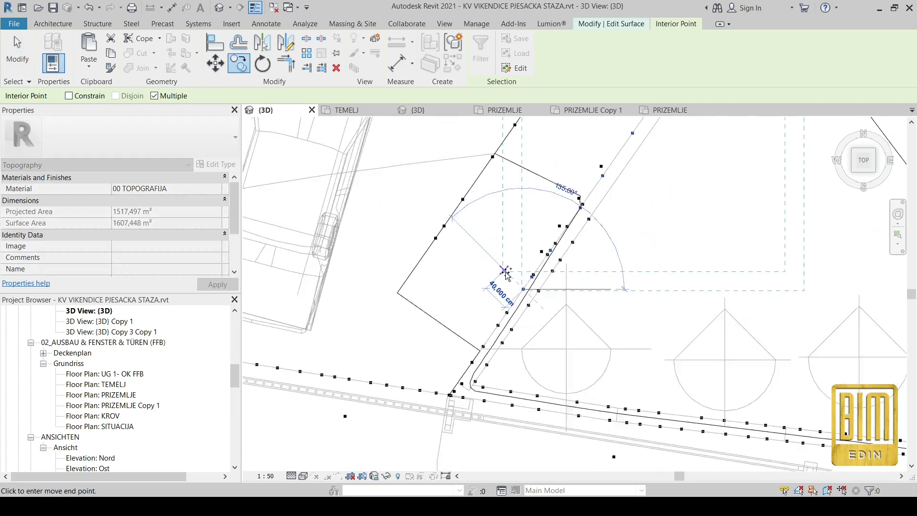
pyautogui.press('Escape')
pyautogui.scroll(3, 460, 252)
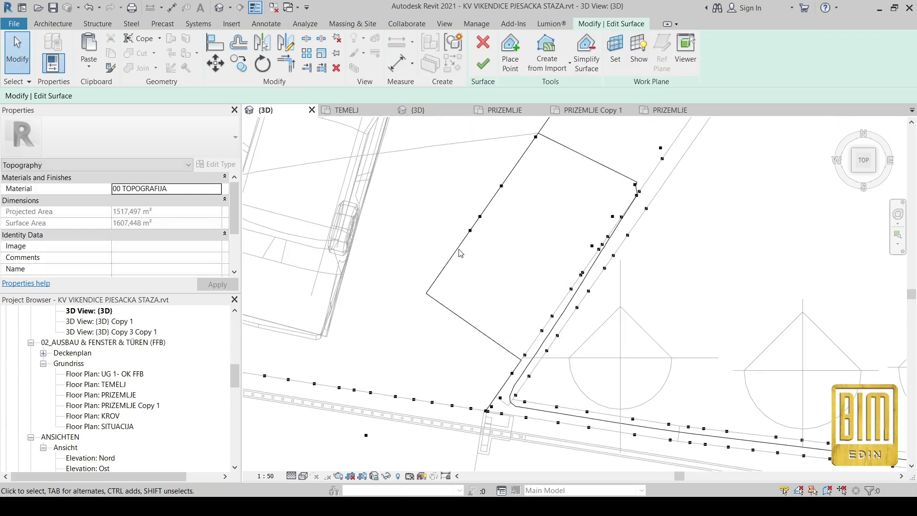
pyautogui.moveTo(486, 267); pyautogui.dragTo(485, 266)
pyautogui.press('c')
pyautogui.press('o')
pyautogui.click(427, 292)
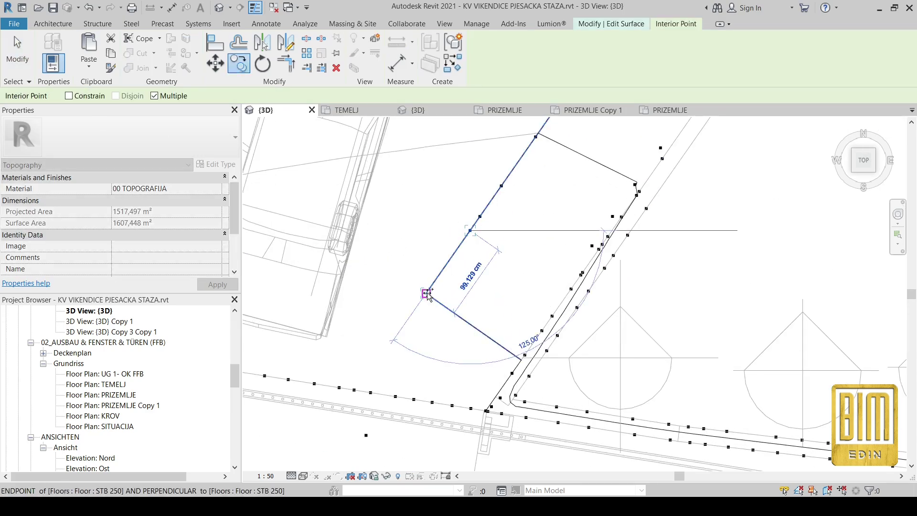
# Step: Switch to Hidden Line style and finish editing the topography surface
pyautogui.click(17, 58)
pyautogui.scroll(-3, 545, 287)
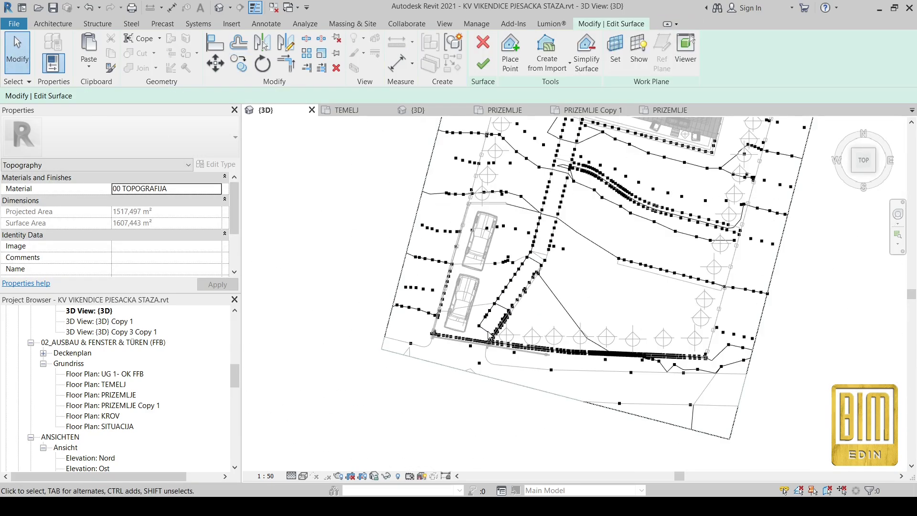
pyautogui.keyDown('shift'); pyautogui.moveTo(449, 413); pyautogui.dragTo(459, 358, button='middle'); pyautogui.keyUp('shift')
pyautogui.click(304, 476)
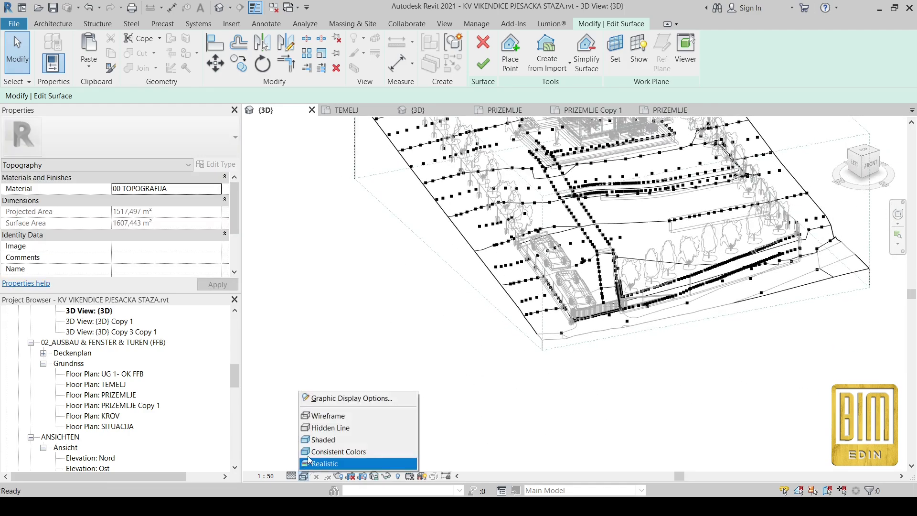
pyautogui.click(317, 427)
pyautogui.scroll(-2, 514, 225)
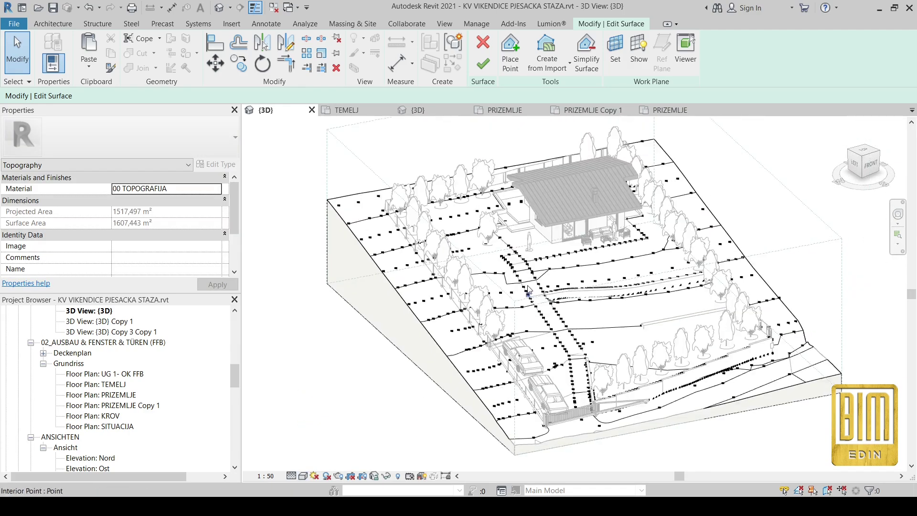
pyautogui.scroll(5, 514, 225)
pyautogui.press('Escape')
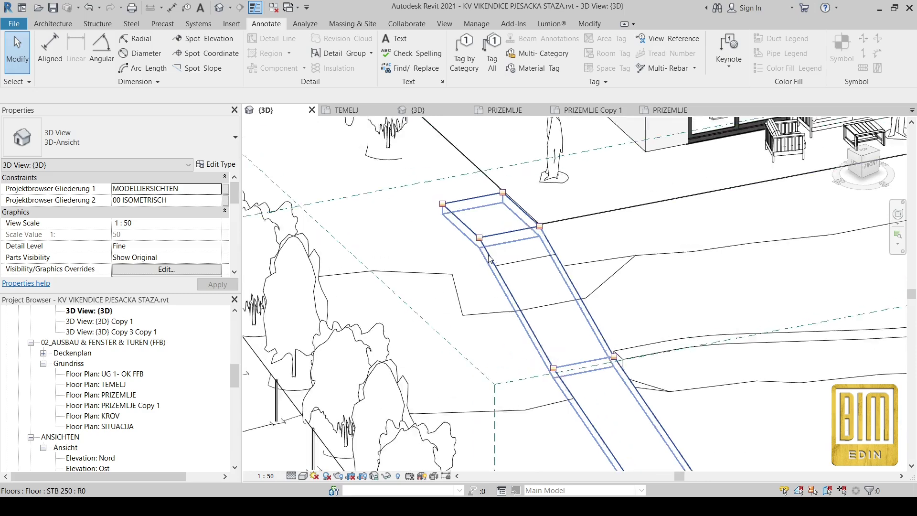
pyautogui.scroll(2, 495, 160)
pyautogui.scroll(2, 497, 164)
# Step: Delete the extra path floor strip and toggle Reveal Hidden Elements on and off
pyautogui.click(497, 163)
pyautogui.rightClick(467, 155)
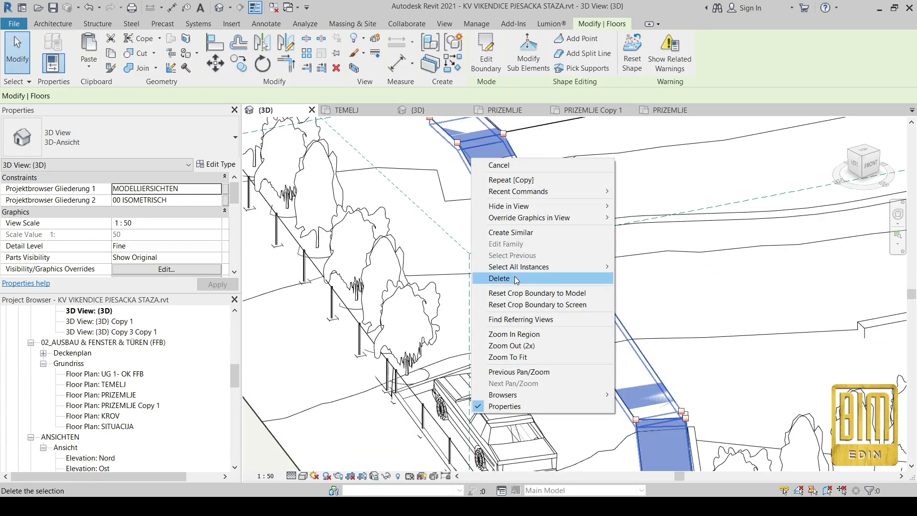
pyautogui.click(502, 279)
pyautogui.press('r')
pyautogui.press('h')
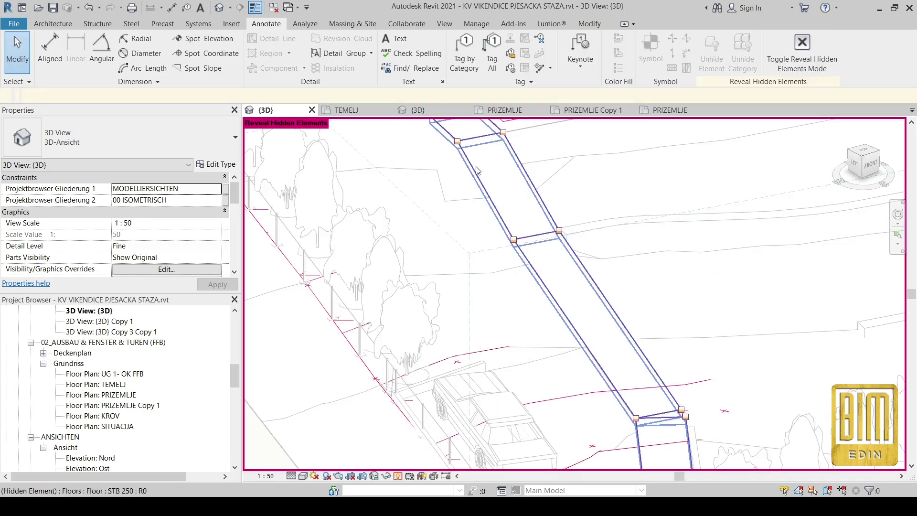
pyautogui.click(485, 154)
pyautogui.click(800, 52)
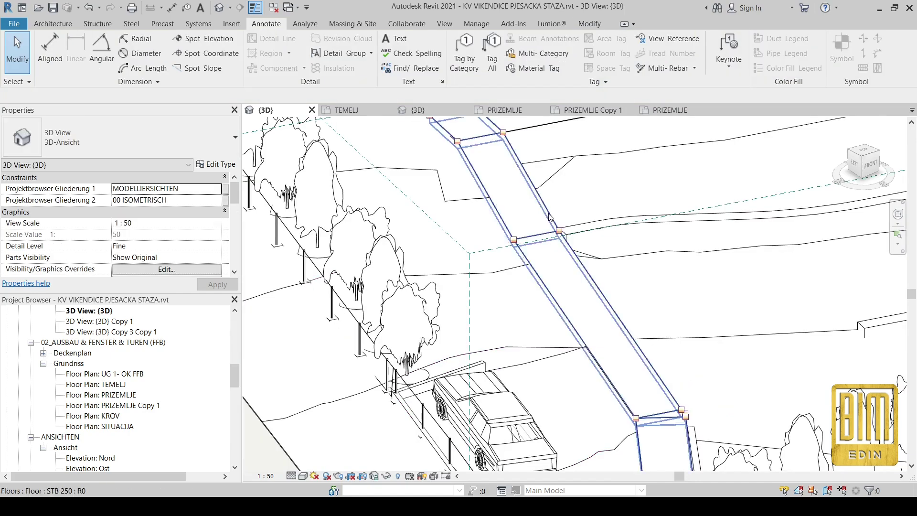
pyautogui.scroll(-2, 371, 317)
pyautogui.scroll(-2, 371, 317)
pyautogui.scroll(-2, 371, 317)
# Step: Edit the topography and delete the first stray points along the walking path
pyautogui.click(371, 318)
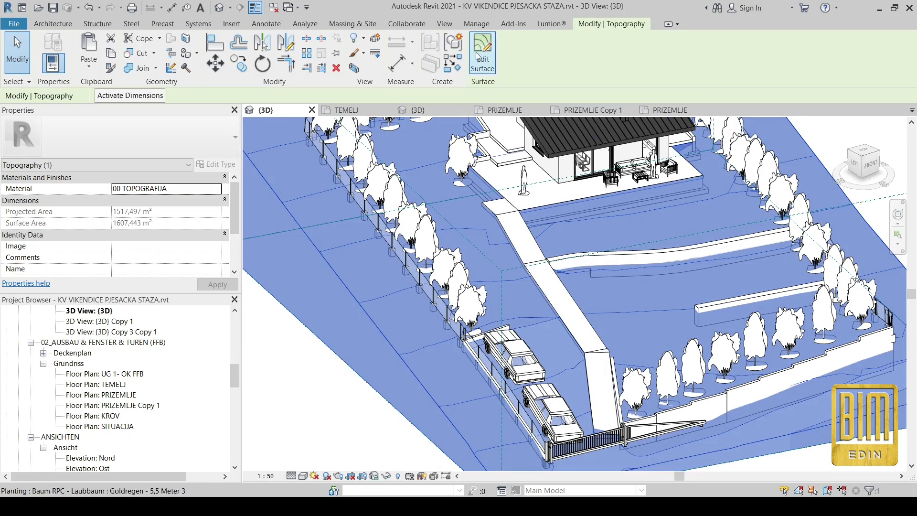
pyautogui.doubleClick(524, 208)
pyautogui.scroll(2, 439, 250)
pyautogui.scroll(4, 440, 251)
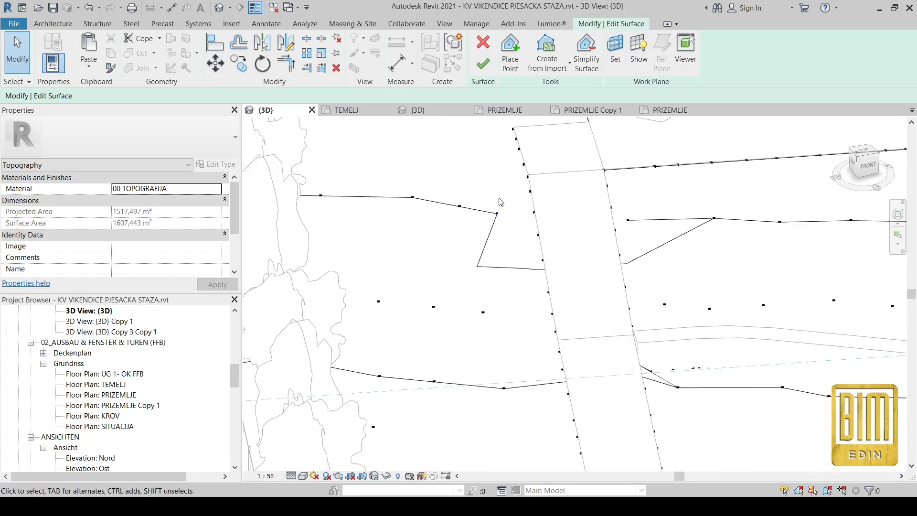
pyautogui.press('Delete')
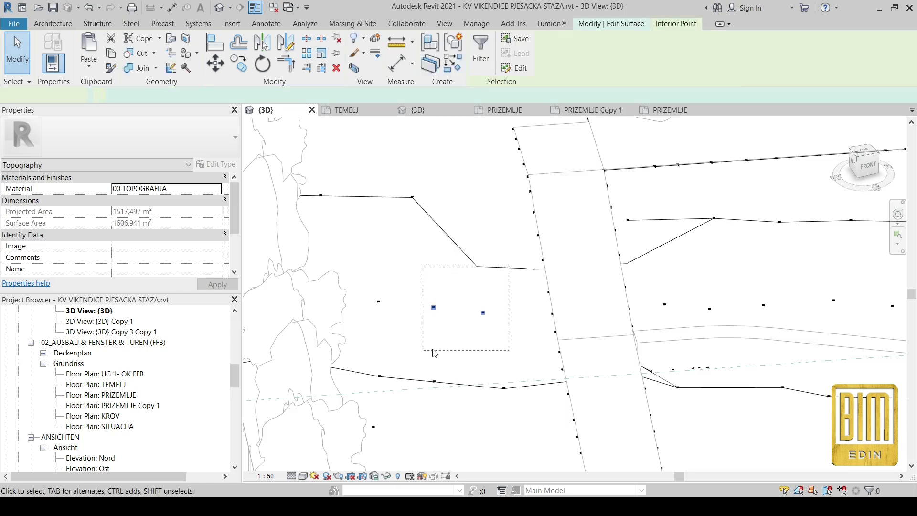
pyautogui.scroll(-2, 451, 317)
pyautogui.click(362, 259)
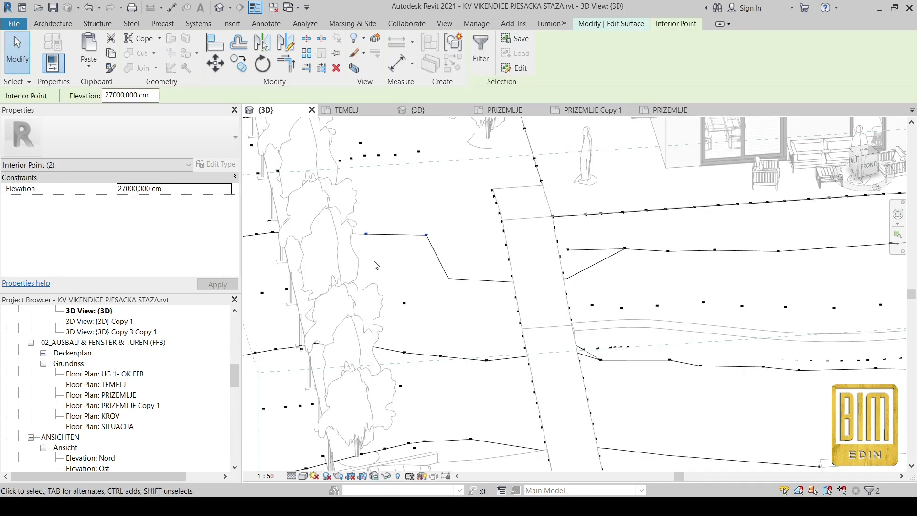
pyautogui.press('Delete')
pyautogui.scroll(-2, 450, 259)
pyautogui.scroll(2, 449, 260)
pyautogui.scroll(2, 450, 259)
pyautogui.moveTo(645, 228); pyautogui.dragTo(474, 280)
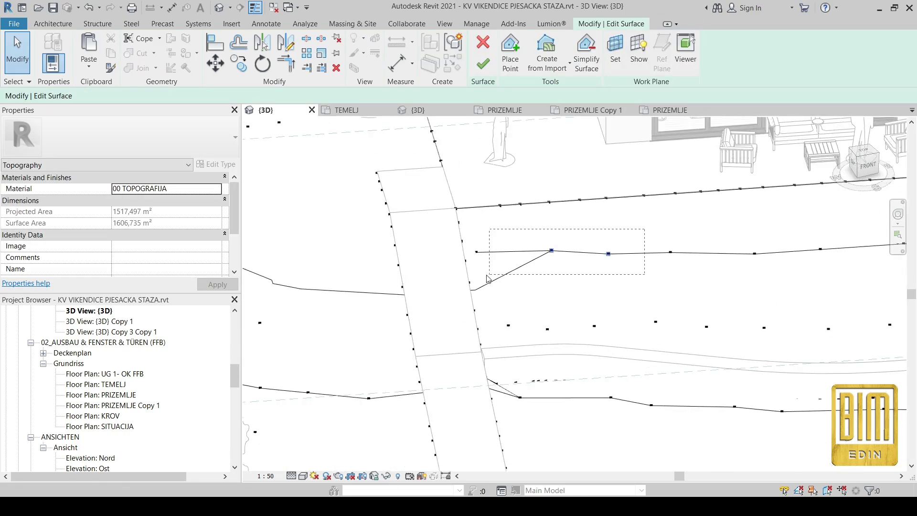
pyautogui.press('Delete')
# Step: Delete more stray topography points beside the path
pyautogui.moveTo(809, 279); pyautogui.dragTo(647, 302, button='middle')
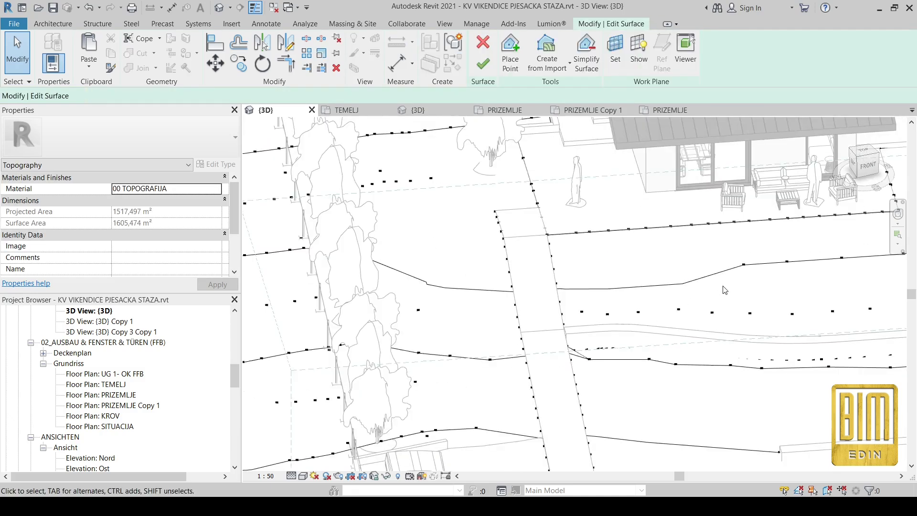
pyautogui.moveTo(568, 303); pyautogui.dragTo(568, 304)
pyautogui.press('Delete')
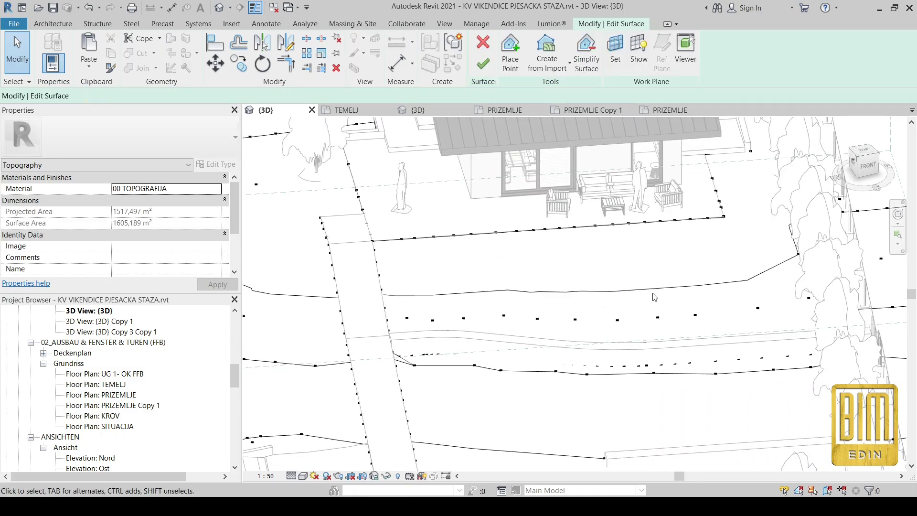
pyautogui.moveTo(419, 321); pyautogui.dragTo(418, 320)
pyautogui.press('Delete')
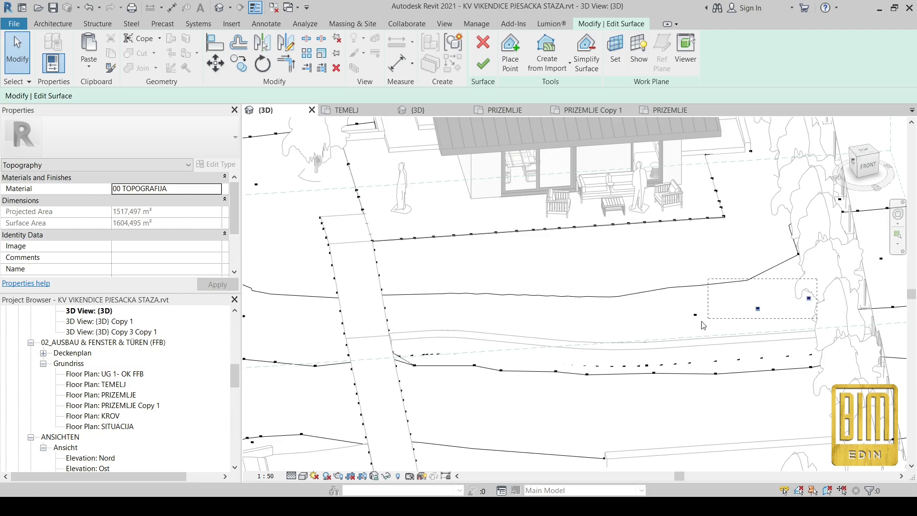
pyautogui.scroll(-2, 761, 250)
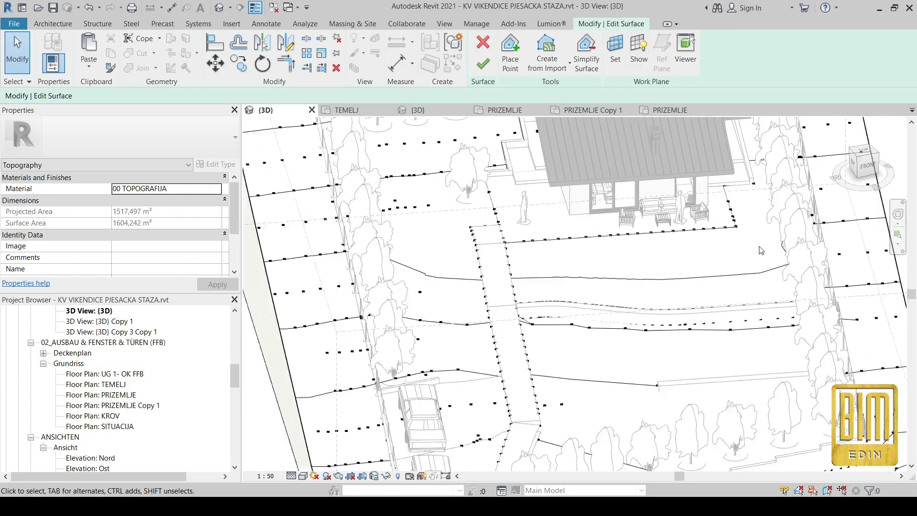
pyautogui.scroll(-2, 761, 250)
pyautogui.scroll(-2, 761, 250)
# Step: Delete the five interior topography points beside the cars
pyautogui.keyDown('shift'); pyautogui.moveTo(761, 250); pyautogui.dragTo(590, 370, button='middle'); pyautogui.keyUp('shift')
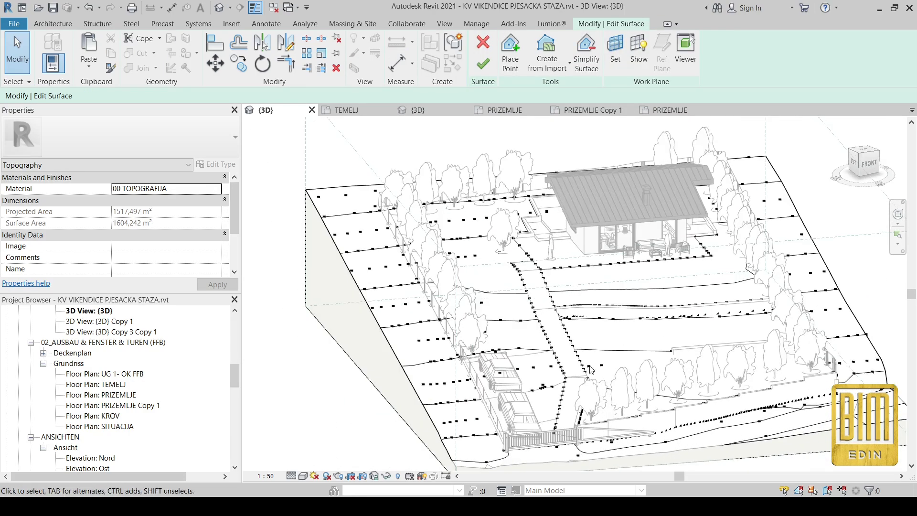
pyautogui.scroll(3, 590, 370)
pyautogui.scroll(2, 567, 345)
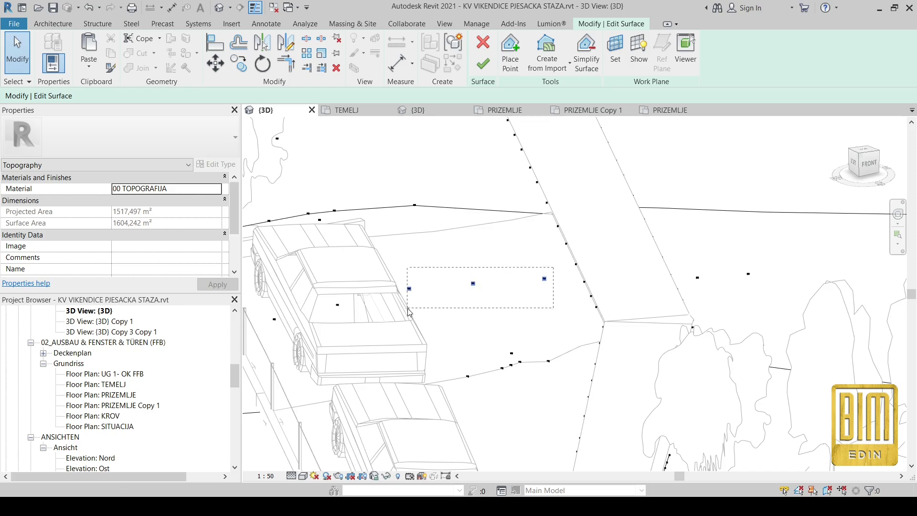
pyautogui.moveTo(408, 309); pyautogui.dragTo(408, 309)
pyautogui.press('Delete')
pyautogui.moveTo(430, 202); pyautogui.dragTo(507, 235, button='middle')
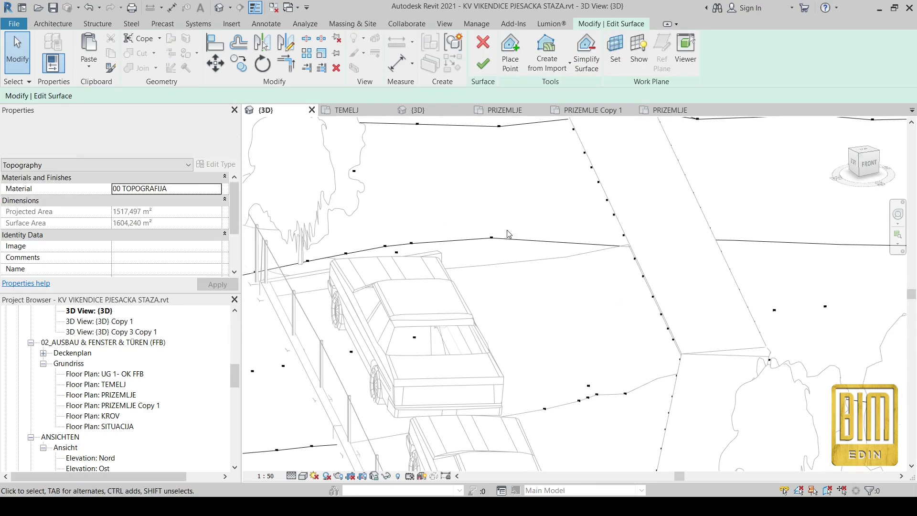
pyautogui.moveTo(393, 251); pyautogui.dragTo(396, 251)
pyautogui.press('Delete')
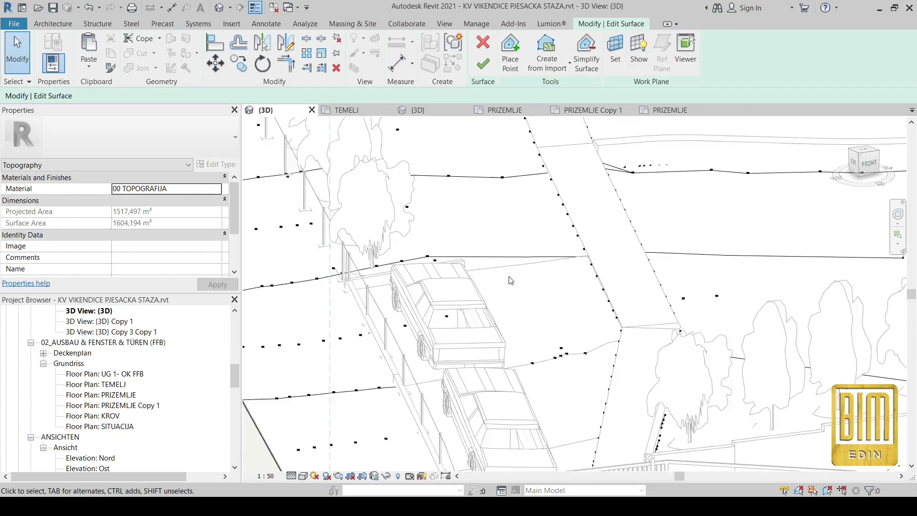
# Step: Delete two points at the path edge and three points by the fence
pyautogui.moveTo(465, 272); pyautogui.dragTo(552, 272, button='middle')
pyautogui.moveTo(505, 291); pyautogui.dragTo(504, 292)
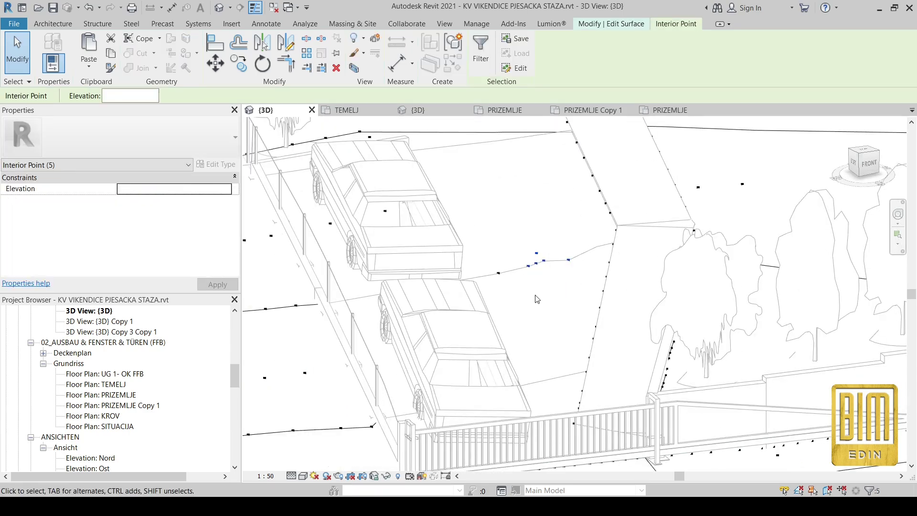
pyautogui.press('Delete')
pyautogui.moveTo(537, 301)
pyautogui.keyDown('shift'); pyautogui.mouseDown(button='middle')
pyautogui.moveTo(584, 347)
pyautogui.moveTo(530, 301)
pyautogui.mouseUp(button='middle'); pyautogui.keyUp('shift')
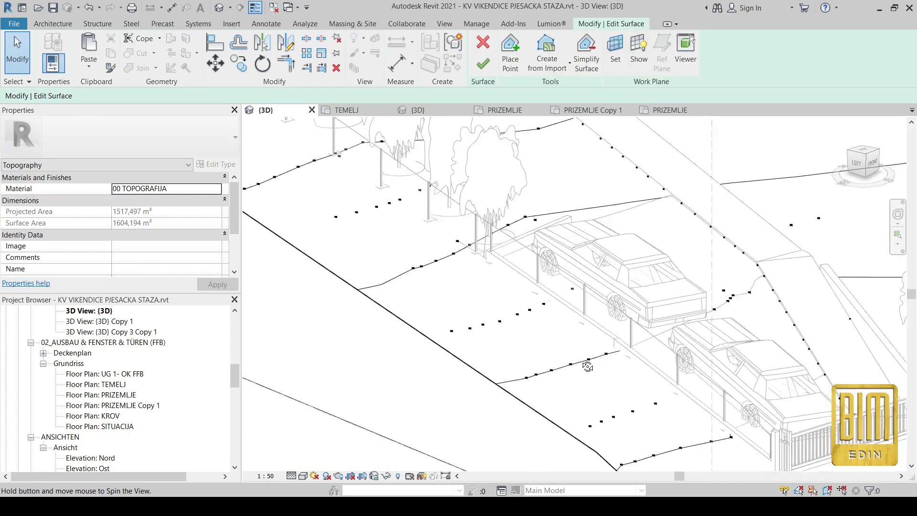
pyautogui.scroll(2, 521, 294)
pyautogui.moveTo(601, 244); pyautogui.dragTo(520, 293)
pyautogui.press('Delete')
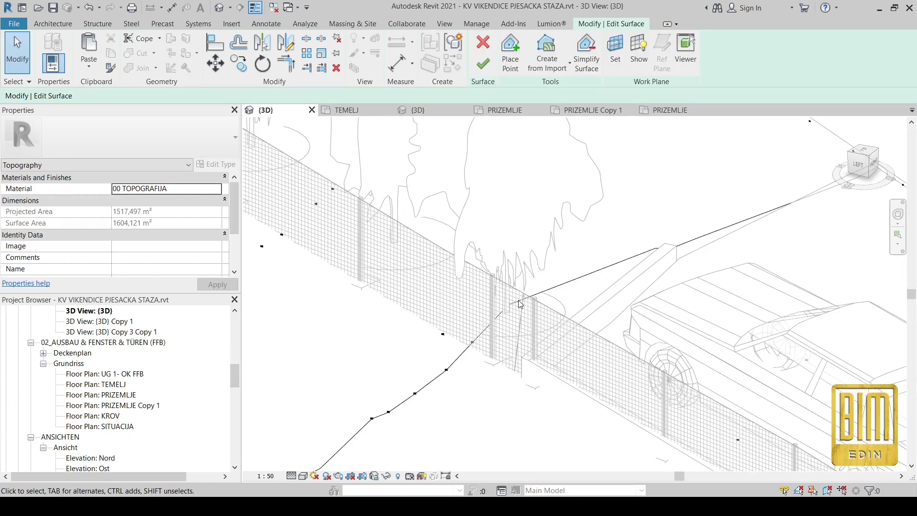
pyautogui.scroll(-5, 520, 294)
pyautogui.scroll(2, 709, 367)
# Step: Orbit around the cars and fence to check the remaining topography points
pyautogui.moveTo(709, 368)
pyautogui.keyDown('shift'); pyautogui.mouseDown(button='middle')
pyautogui.moveTo(613, 388)
pyautogui.moveTo(669, 372)
pyautogui.mouseUp(button='middle'); pyautogui.keyUp('shift')
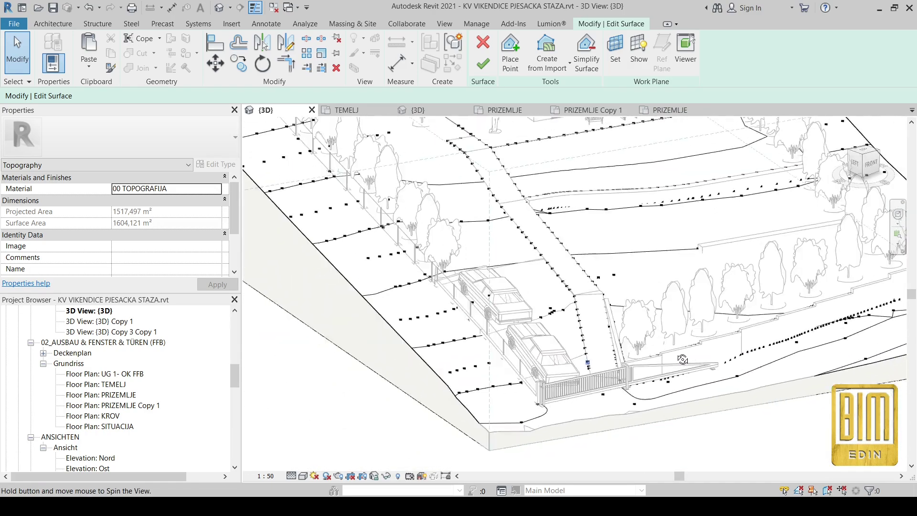
pyautogui.scroll(2, 668, 372)
pyautogui.scroll(3, 669, 372)
pyautogui.scroll(2, 654, 378)
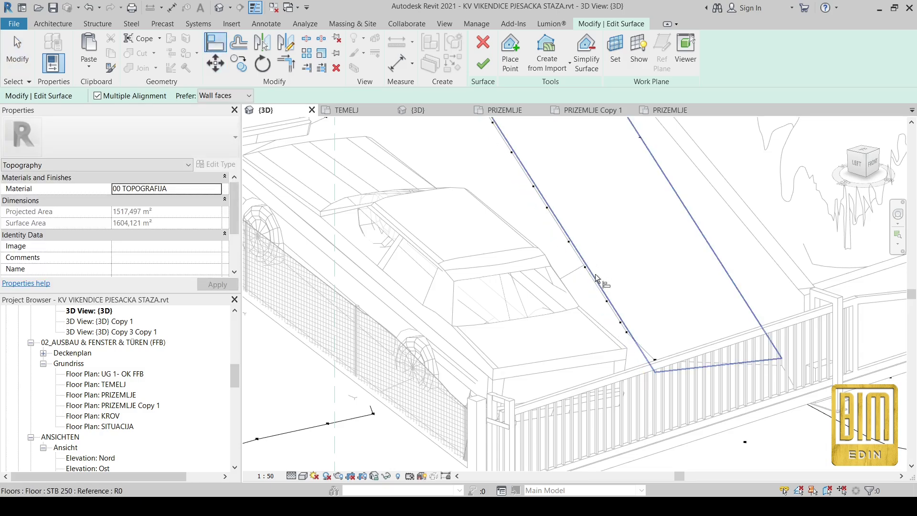
pyautogui.click(654, 366)
pyautogui.scroll(-3, 654, 367)
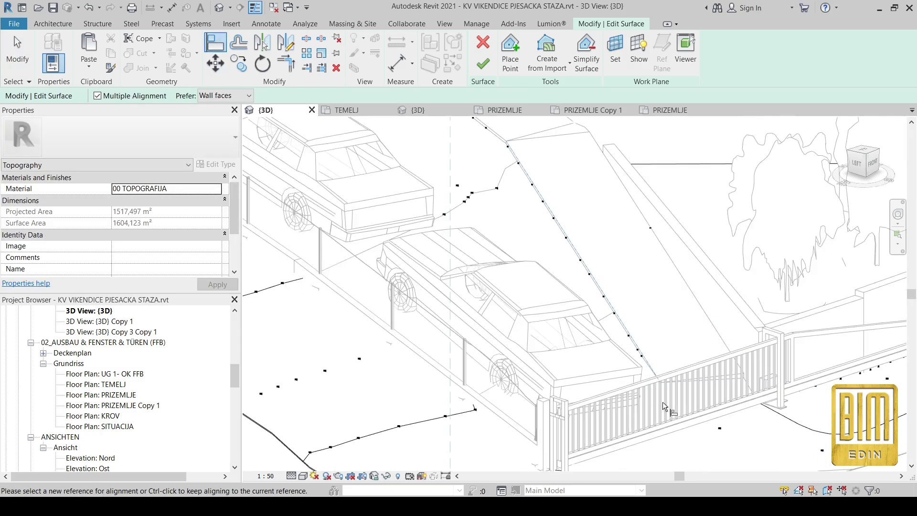
pyautogui.moveTo(654, 367)
pyautogui.keyDown('shift'); pyautogui.mouseDown(button='middle')
pyautogui.moveTo(564, 316)
pyautogui.moveTo(691, 344)
pyautogui.mouseUp(button='middle'); pyautogui.keyUp('shift')
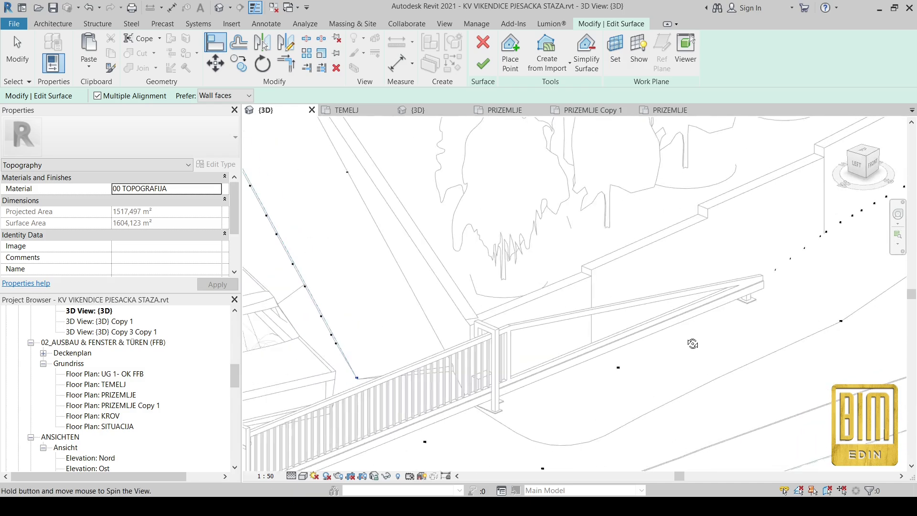
pyautogui.scroll(5, 692, 344)
pyautogui.press('Escape')
pyautogui.press('Escape')
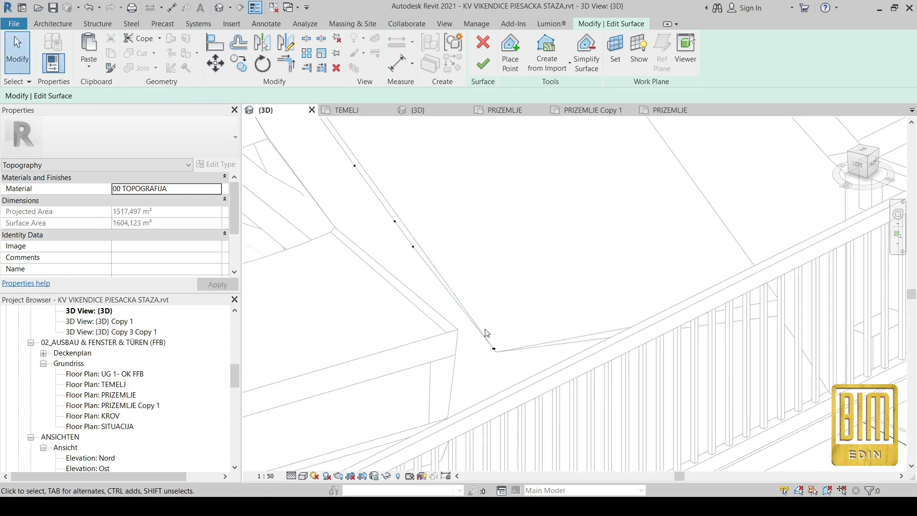
pyautogui.click(459, 324)
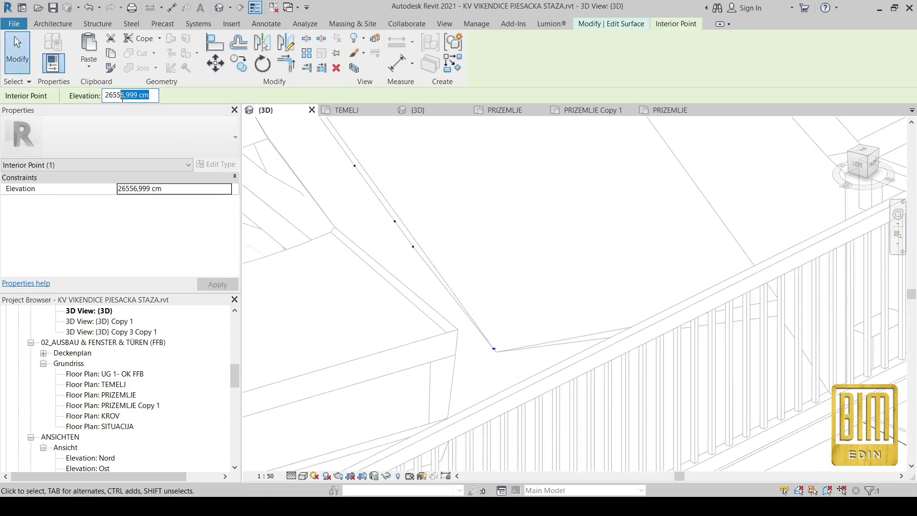
pyautogui.scroll(-3, 557, 195)
pyautogui.press('Escape')
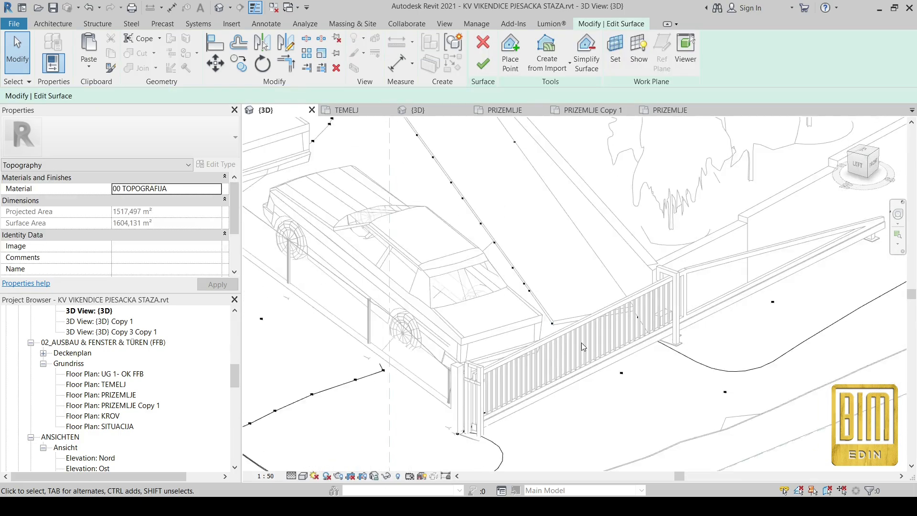
pyautogui.scroll(-4, 581, 343)
pyautogui.moveTo(581, 342); pyautogui.dragTo(482, 138, button='middle')
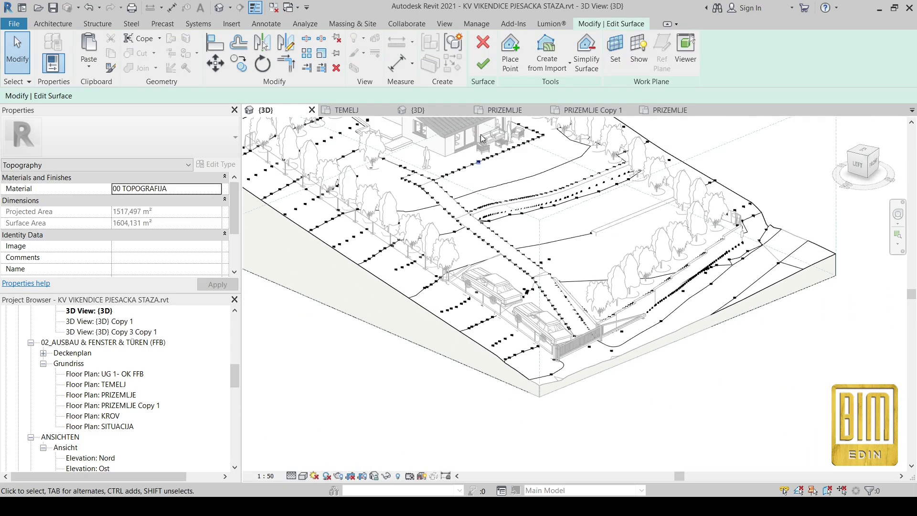
# Step: Finish the topography edit and show the view in Consistent Colors
pyautogui.click(483, 64)
pyautogui.keyDown('shift'); pyautogui.moveTo(536, 327); pyautogui.dragTo(565, 427, button='middle'); pyautogui.keyUp('shift')
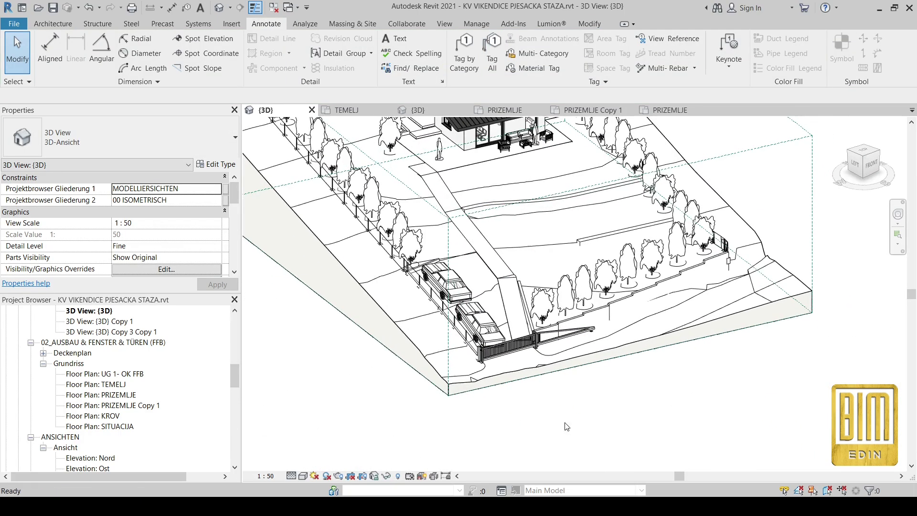
pyautogui.click(303, 476)
pyautogui.click(326, 448)
# Step: Start a vertical opening from the Architecture tab to cut the path floor
pyautogui.moveTo(435, 409)
pyautogui.keyDown('shift'); pyautogui.mouseDown(button='middle')
pyautogui.moveTo(571, 417)
pyautogui.moveTo(581, 343)
pyautogui.moveTo(532, 377)
pyautogui.mouseUp(button='middle'); pyautogui.keyUp('shift')
pyautogui.scroll(-3, 580, 344)
pyautogui.scroll(5, 541, 367)
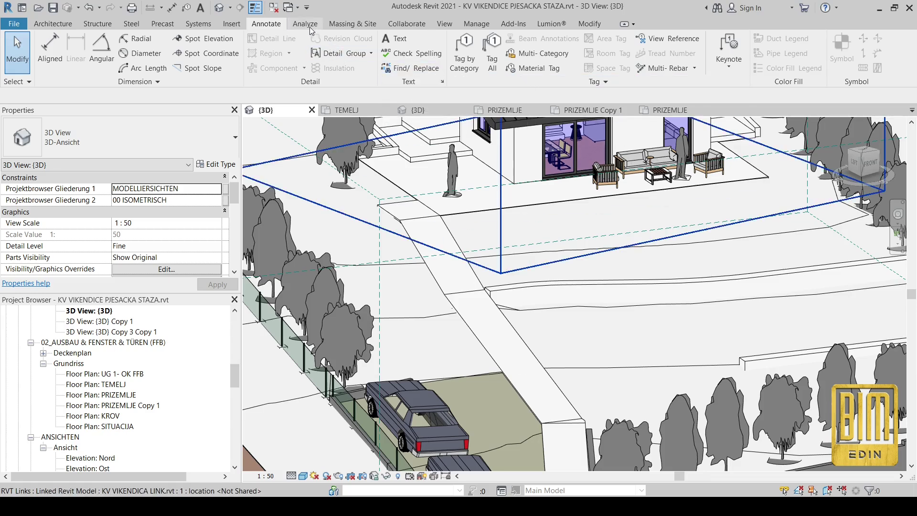
pyautogui.click(70, 23)
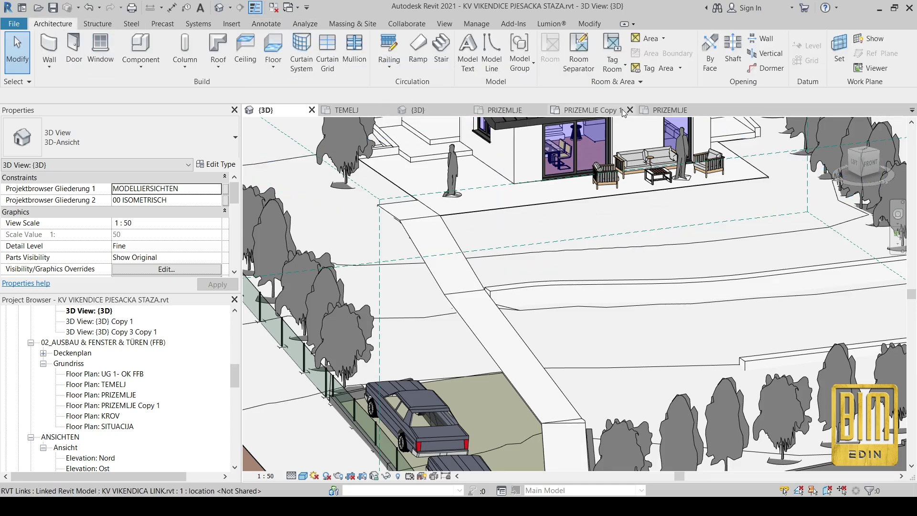
pyautogui.click(765, 53)
# Step: Pick the path floor and add a step edge offset 40 cm from the path edge
pyautogui.click(450, 268)
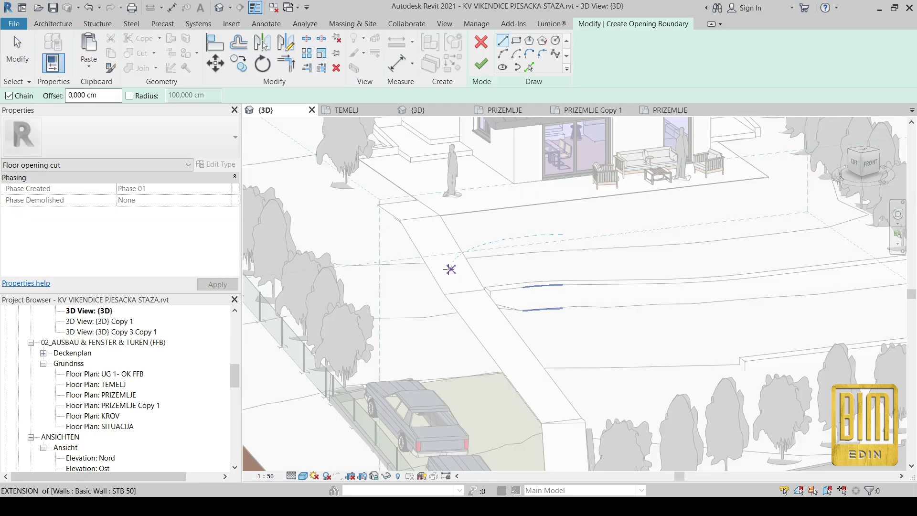
pyautogui.click(860, 152)
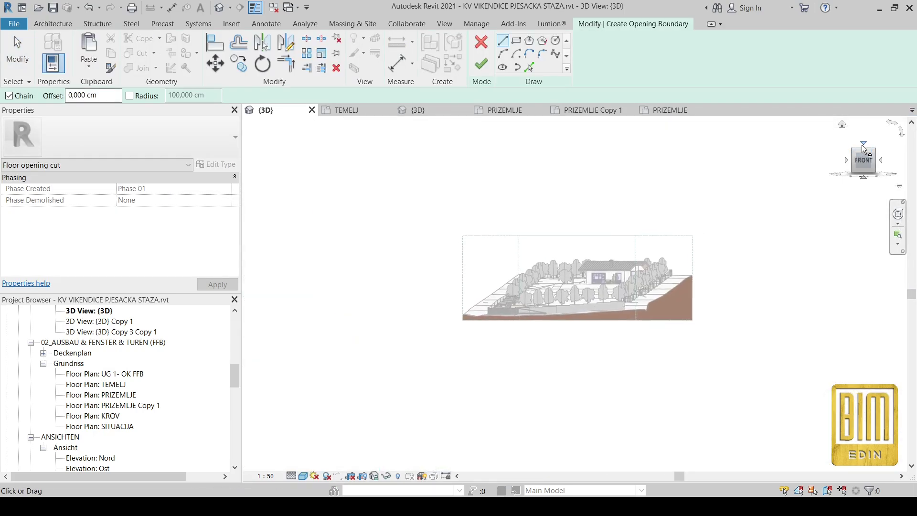
pyautogui.scroll(3, 563, 245)
pyautogui.scroll(3, 583, 210)
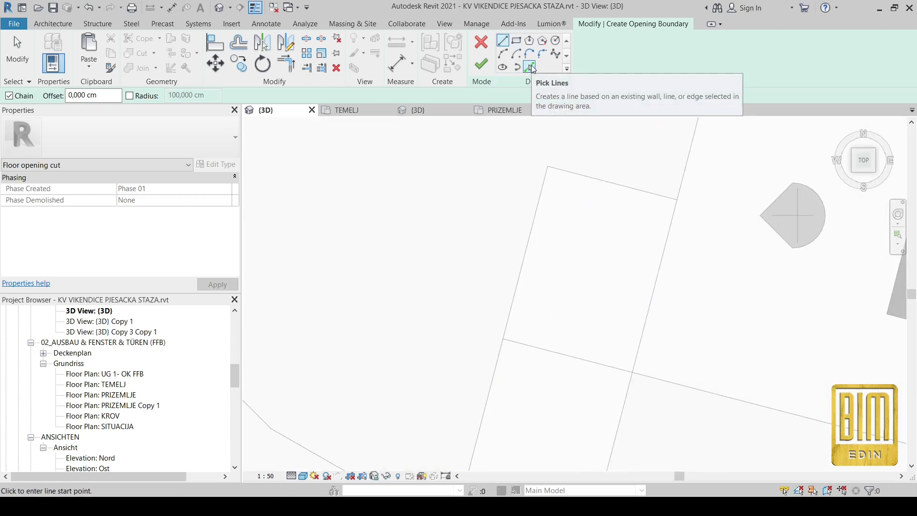
pyautogui.click(530, 68)
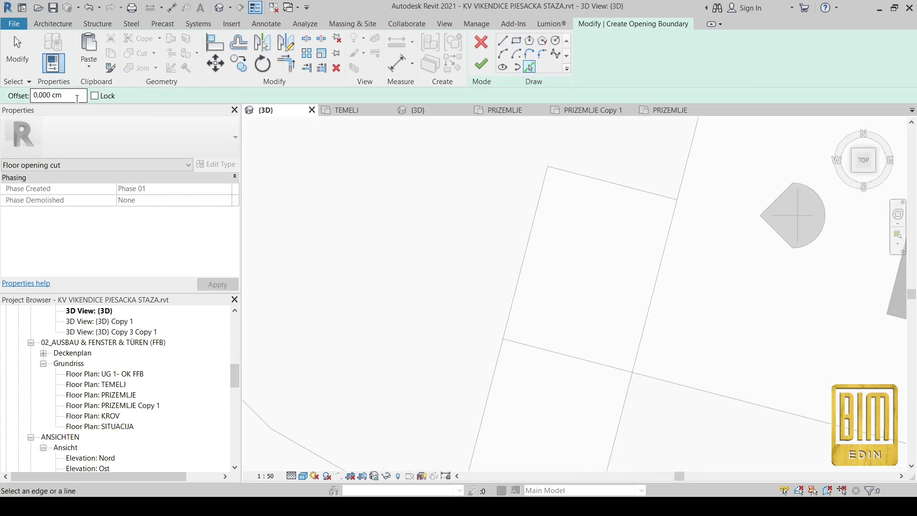
pyautogui.doubleClick(58, 95)
pyautogui.write('30')
pyautogui.doubleClick(32, 98)
pyautogui.write('40')
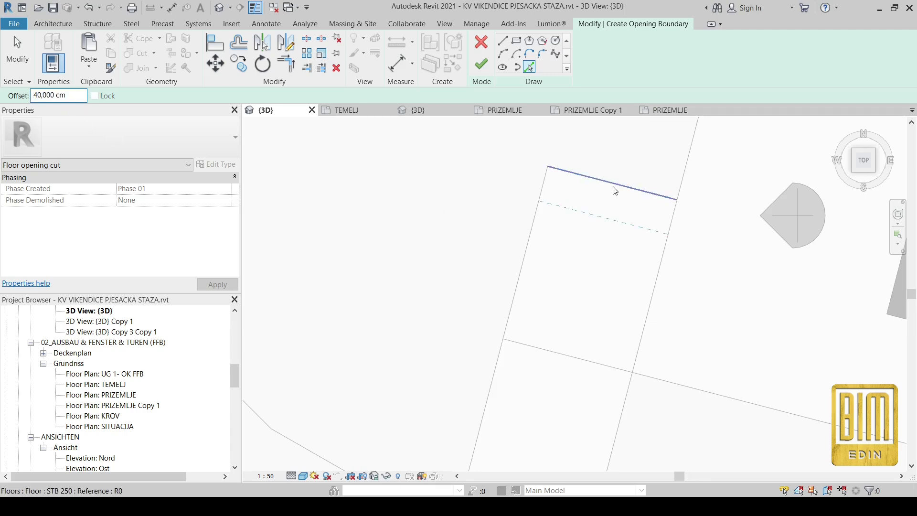
pyautogui.click(593, 294)
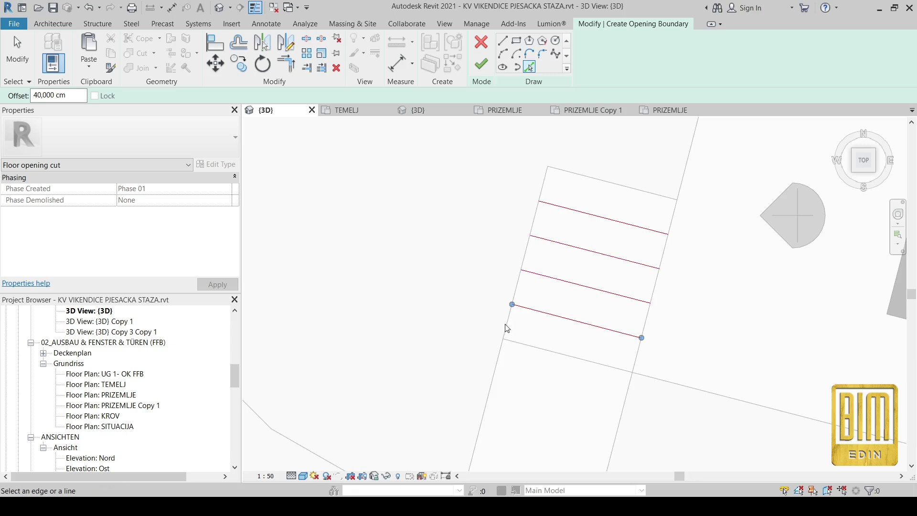
pyautogui.press('Escape')
# Step: Add two more step edge lines at 40 cm offsets down the path
pyautogui.click(503, 41)
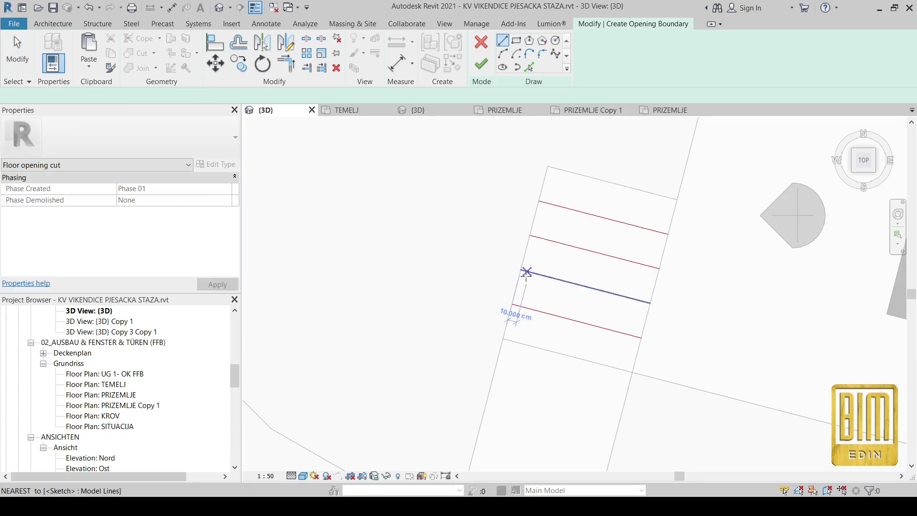
pyautogui.keyDown('shift'); pyautogui.moveTo(576, 238); pyautogui.dragTo(568, 204, button='middle'); pyautogui.keyUp('shift')
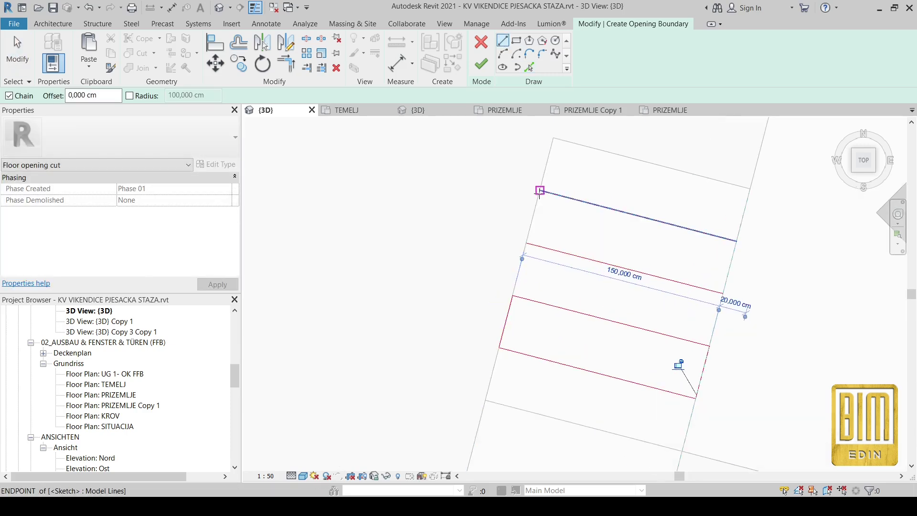
pyautogui.scroll(2, 567, 204)
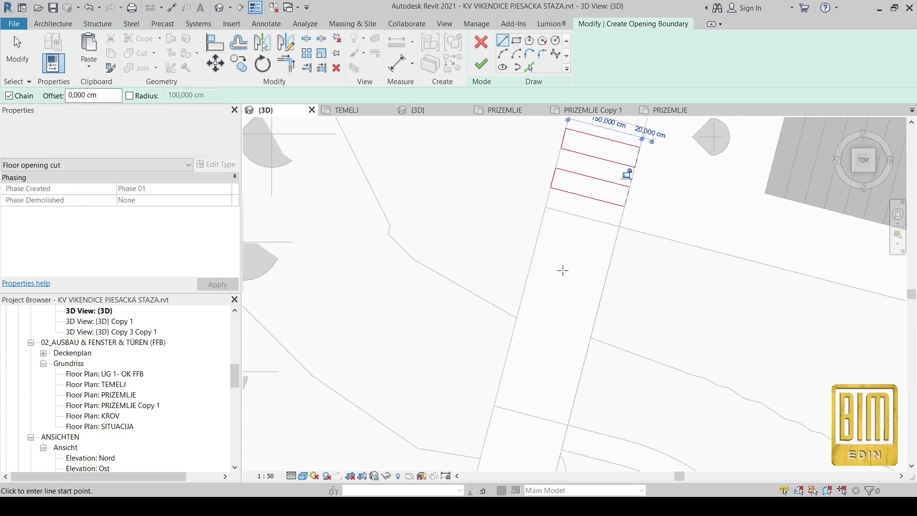
pyautogui.moveTo(563, 266); pyautogui.dragTo(563, 220, button='middle')
pyautogui.press('Escape')
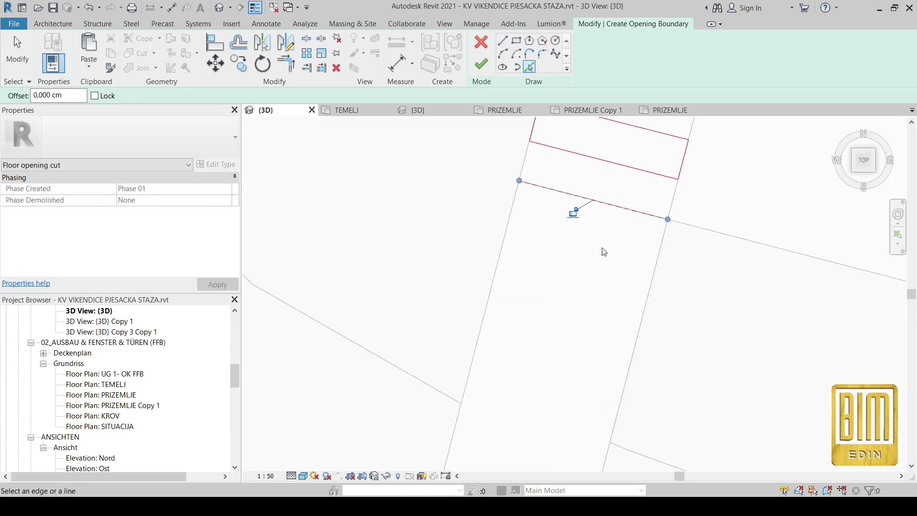
pyautogui.click(57, 96)
pyautogui.write('40')
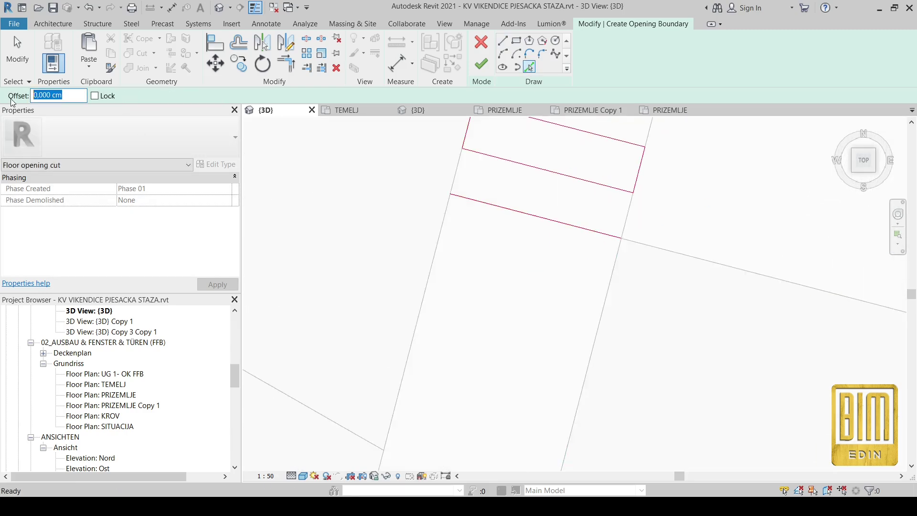
pyautogui.click(542, 230)
pyautogui.click(523, 314)
pyautogui.moveTo(522, 313); pyautogui.dragTo(518, 268, button='middle')
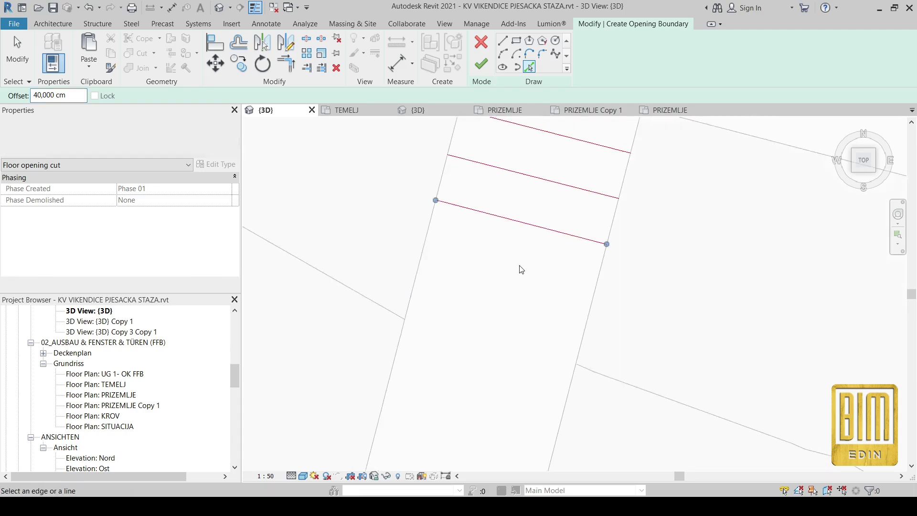
pyautogui.scroll(-1, 517, 269)
pyautogui.moveTo(794, 237); pyautogui.dragTo(724, 296, button='middle')
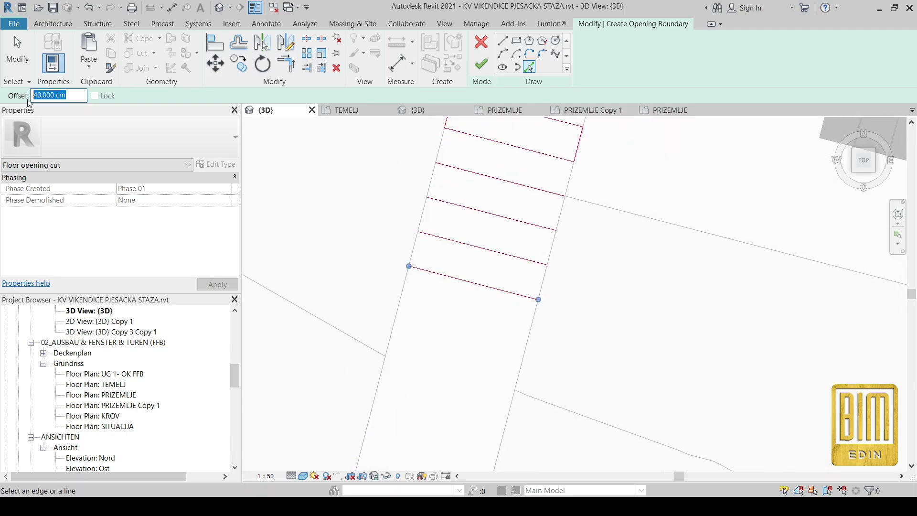
# Step: Draw the side edges closing the step outlines with zero offset
pyautogui.click(502, 41)
pyautogui.scroll(2, 454, 164)
pyautogui.click(430, 161)
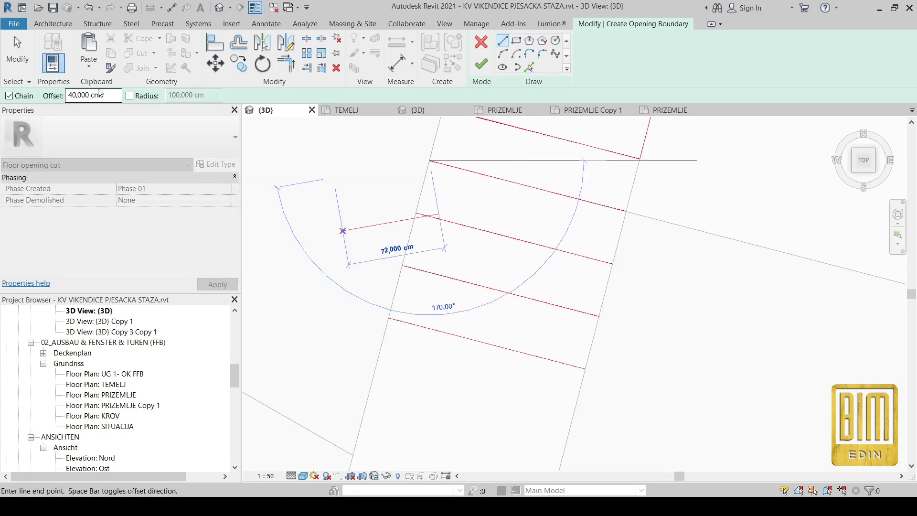
pyautogui.click(86, 96)
pyautogui.write('0')
pyautogui.press('Return')
pyautogui.click(415, 214)
pyautogui.rightClick(580, 224)
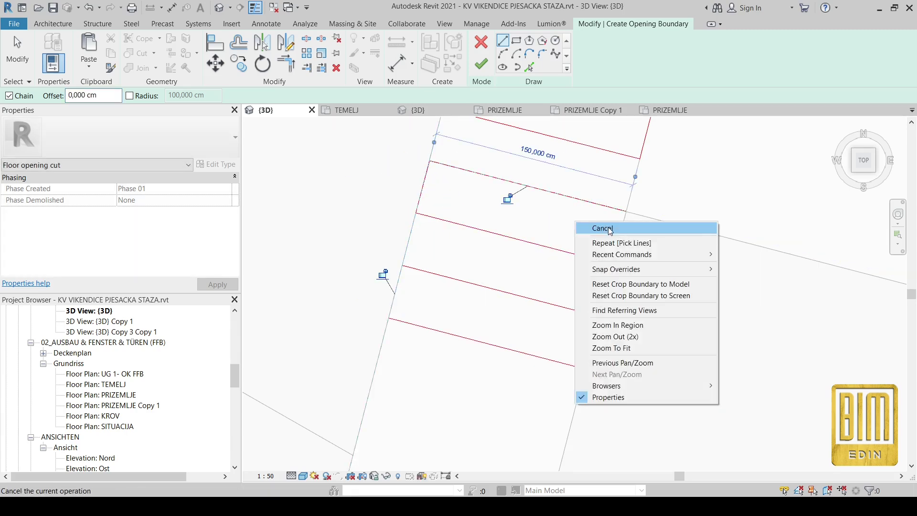
pyautogui.click(613, 229)
pyautogui.click(624, 211)
pyautogui.click(612, 264)
pyautogui.press('Escape')
# Step: Cancel a stray sketch line and stop drawing lines
pyautogui.click(390, 317)
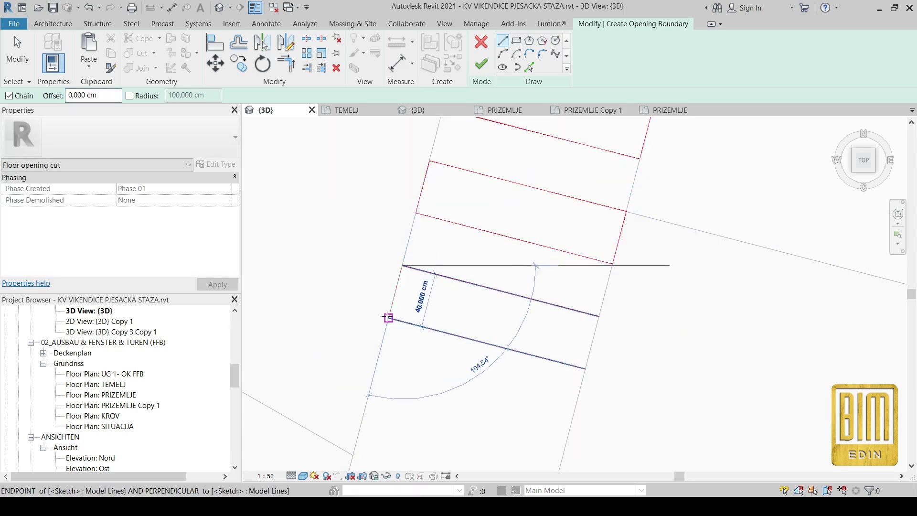
pyautogui.rightClick(466, 302)
pyautogui.click(501, 307)
pyautogui.rightClick(479, 323)
pyautogui.click(505, 147)
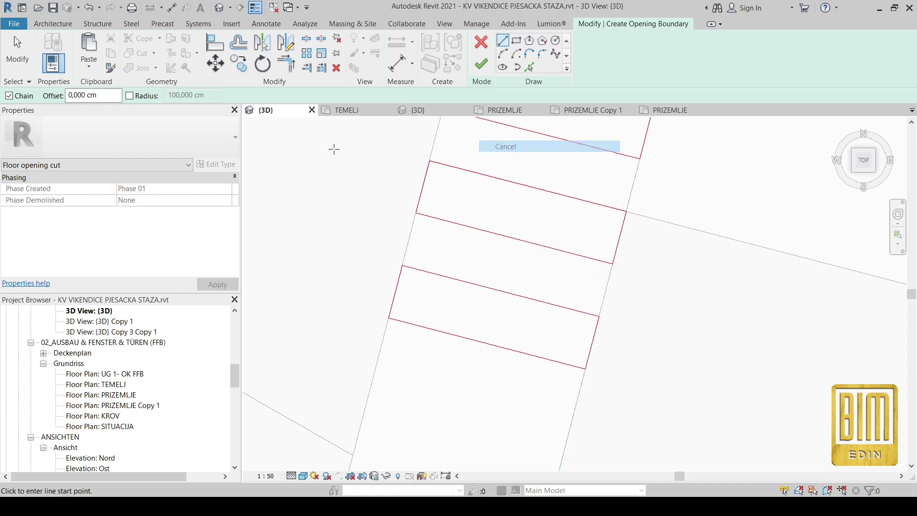
pyautogui.scroll(-3, 466, 305)
# Step: Copy the lower step outlines further down the path
pyautogui.moveTo(570, 360); pyautogui.dragTo(570, 360)
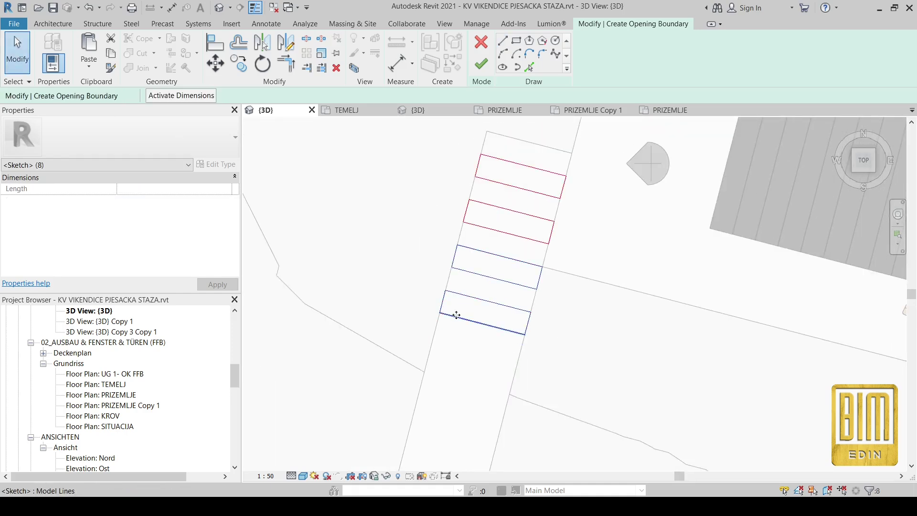
pyautogui.click(239, 64)
pyautogui.click(467, 225)
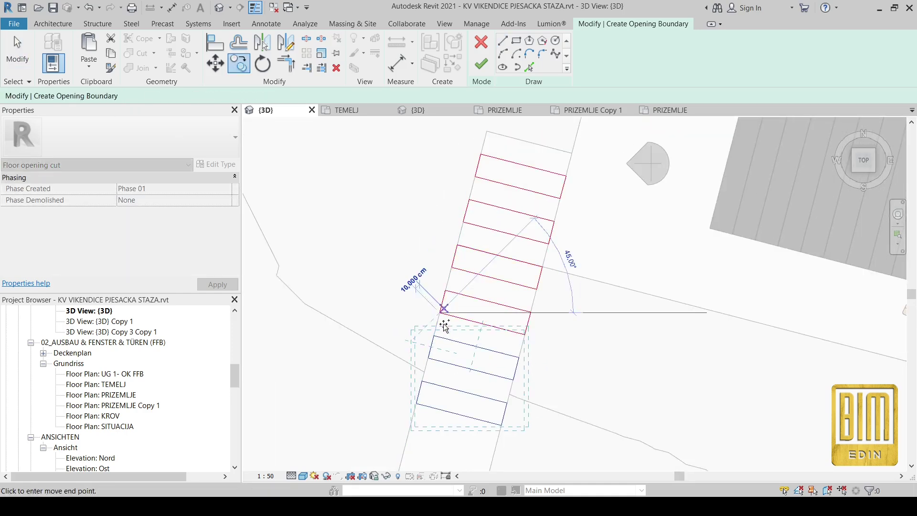
pyautogui.moveTo(420, 330)
pyautogui.mouseDown(button='middle')
pyautogui.moveTo(408, 259)
pyautogui.moveTo(382, 351)
pyautogui.moveTo(471, 180)
pyautogui.mouseUp(button='middle')
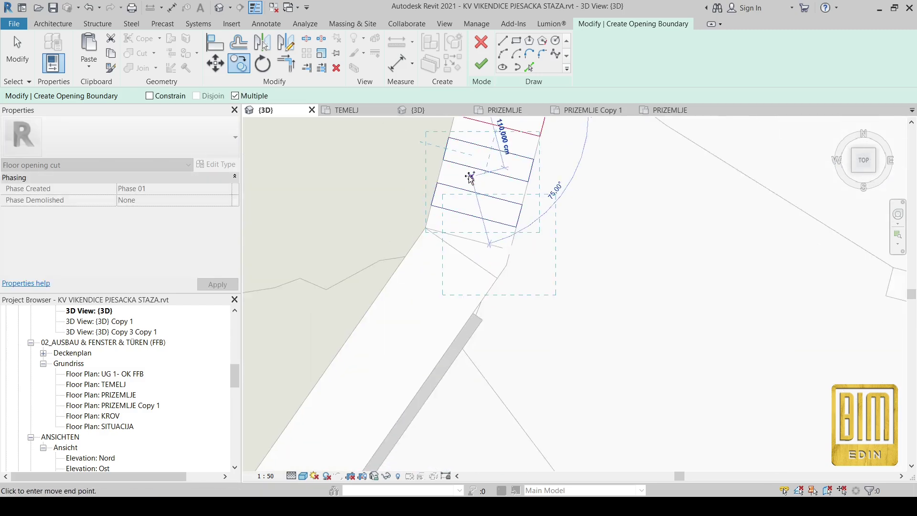
pyautogui.scroll(2, 467, 251)
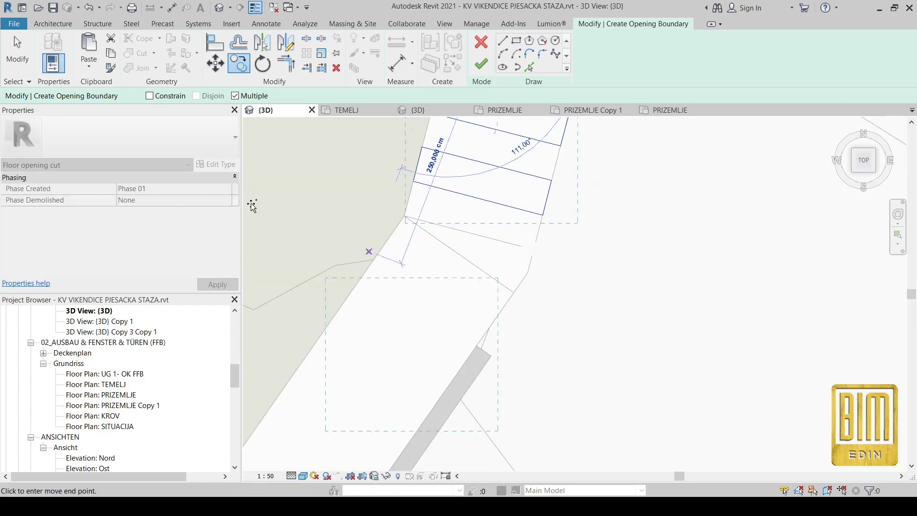
pyautogui.press('Escape')
pyautogui.press('Escape')
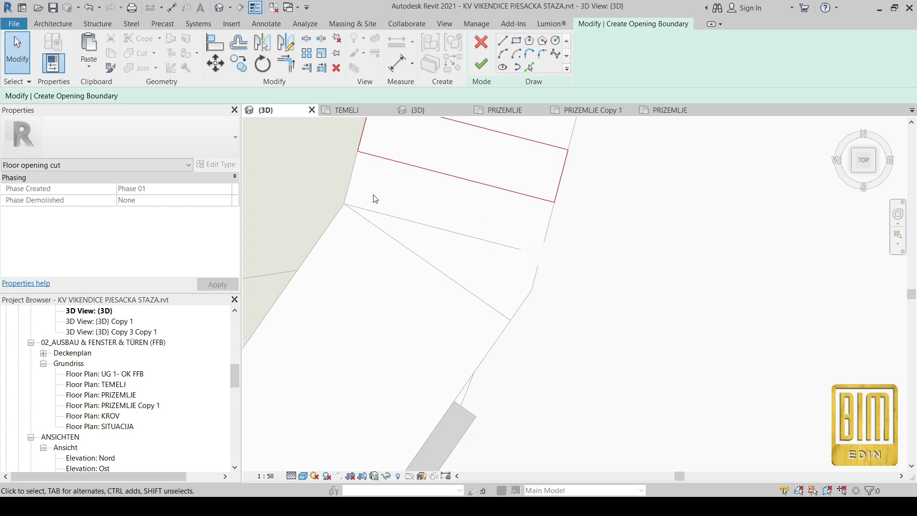
# Step: Draw the angled closing edge of the step outline at the path bend
pyautogui.click(502, 40)
pyautogui.click(509, 318)
pyautogui.scroll(2, 539, 234)
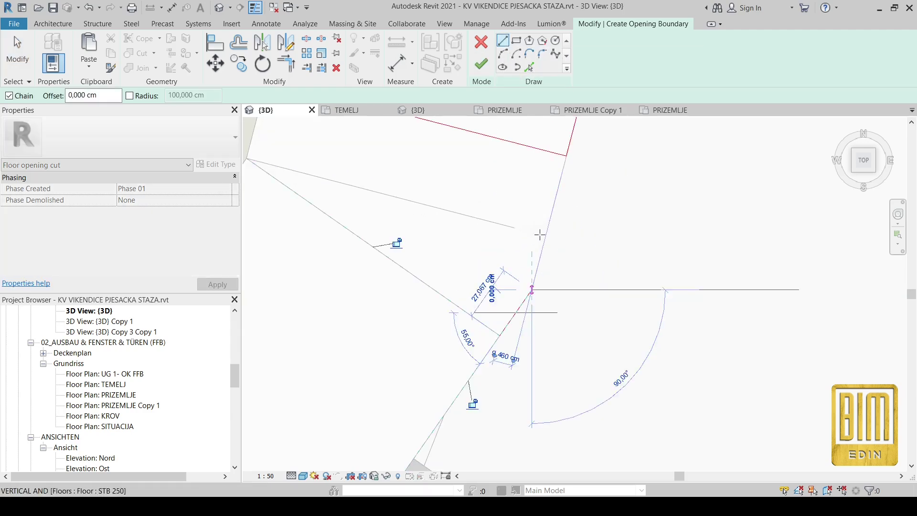
pyautogui.moveTo(538, 234)
pyautogui.mouseDown(button='middle')
pyautogui.moveTo(454, 219)
pyautogui.moveTo(371, 184)
pyautogui.mouseUp(button='middle')
pyautogui.click(675, 266)
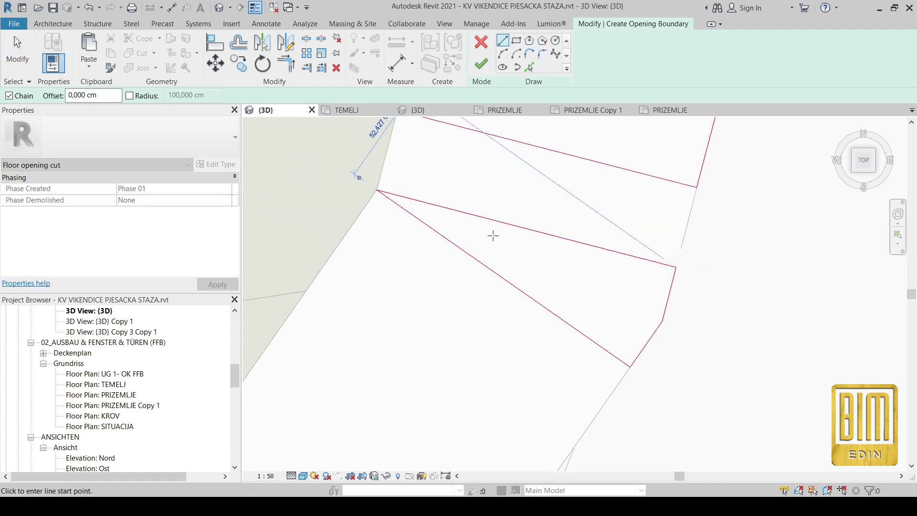
pyautogui.scroll(-3, 493, 235)
pyautogui.press('Escape')
pyautogui.press('Escape')
pyautogui.scroll(-3, 416, 311)
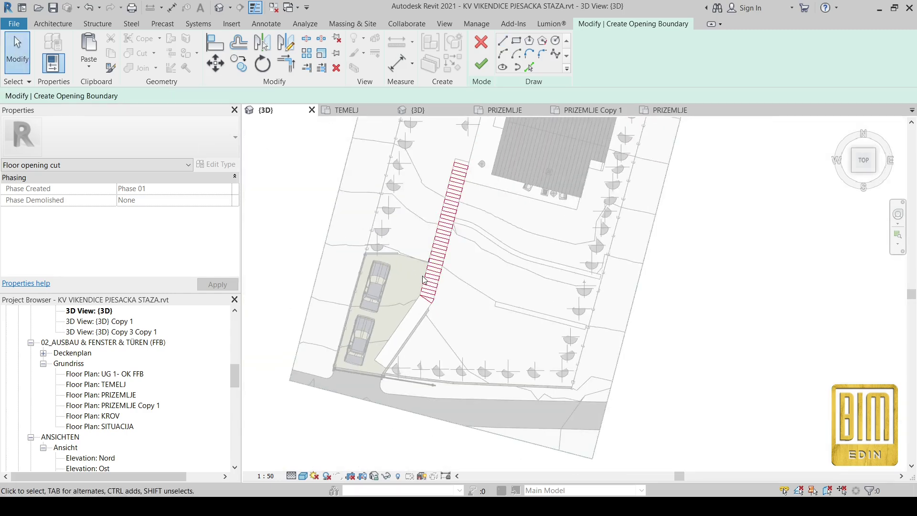
pyautogui.scroll(2, 425, 279)
pyautogui.scroll(1, 429, 286)
# Step: Add a 40 cm offset line from the angled edge plus a side edge line
pyautogui.click(529, 67)
pyautogui.write('4')
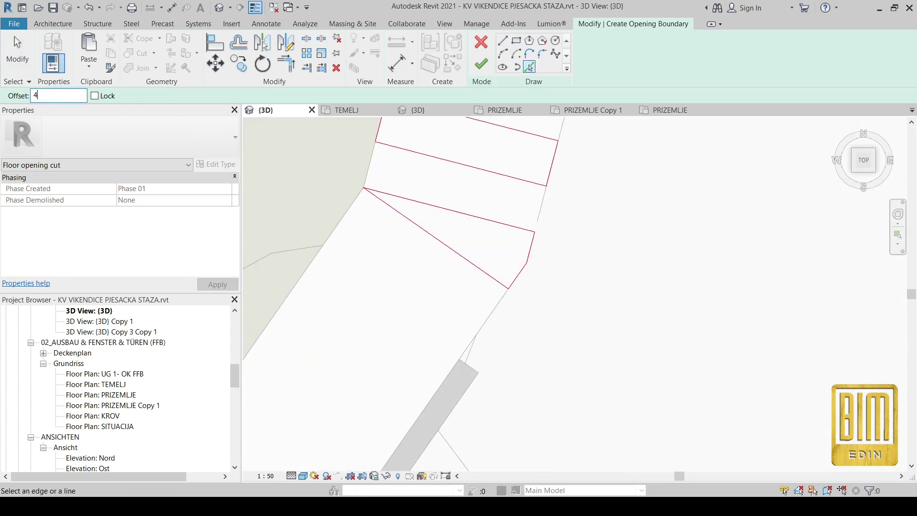
pyautogui.write('0')
pyautogui.click(413, 287)
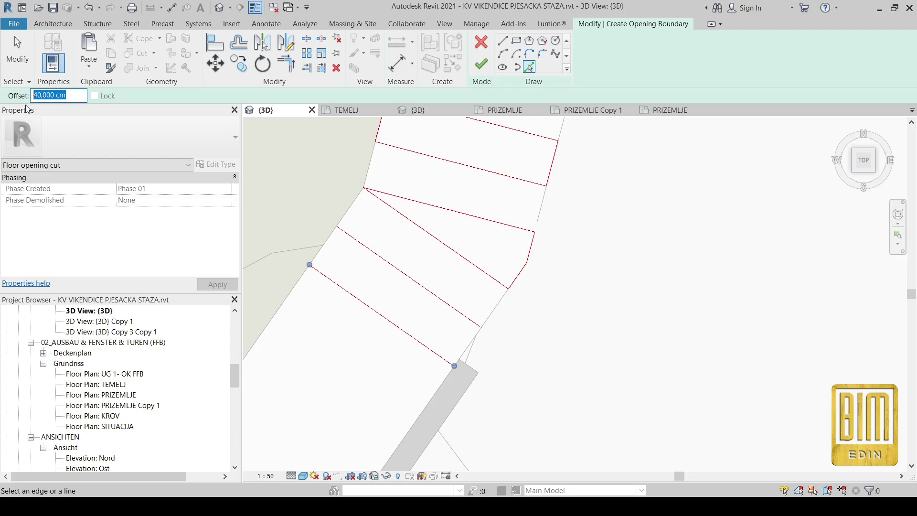
pyautogui.click(502, 40)
pyautogui.click(347, 211)
pyautogui.click(499, 300)
pyautogui.press('Escape')
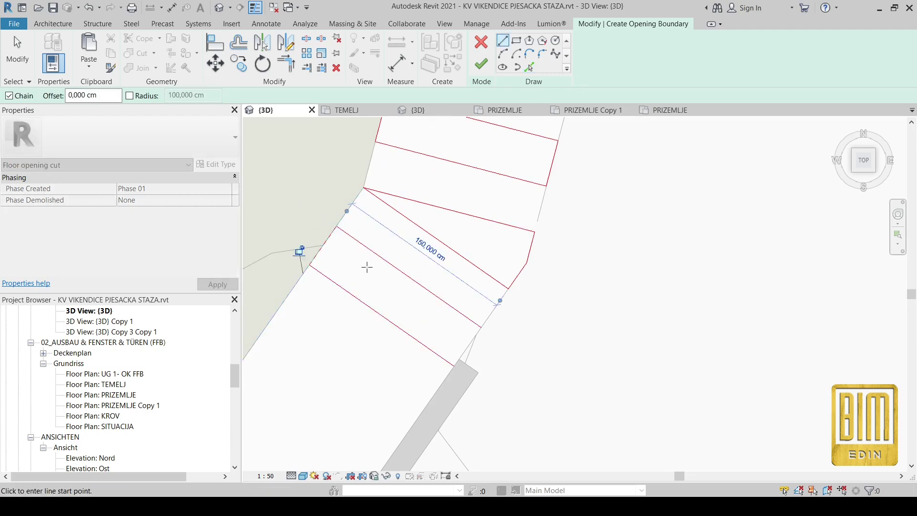
pyautogui.press('Escape')
pyautogui.moveTo(392, 306)
pyautogui.mouseDown(button='middle')
pyautogui.moveTo(401, 287)
pyautogui.moveTo(392, 181)
pyautogui.mouseUp(button='middle')
# Step: Copy the step outline four more times down to the path end
pyautogui.moveTo(358, 136); pyautogui.dragTo(523, 308)
pyautogui.click(238, 63)
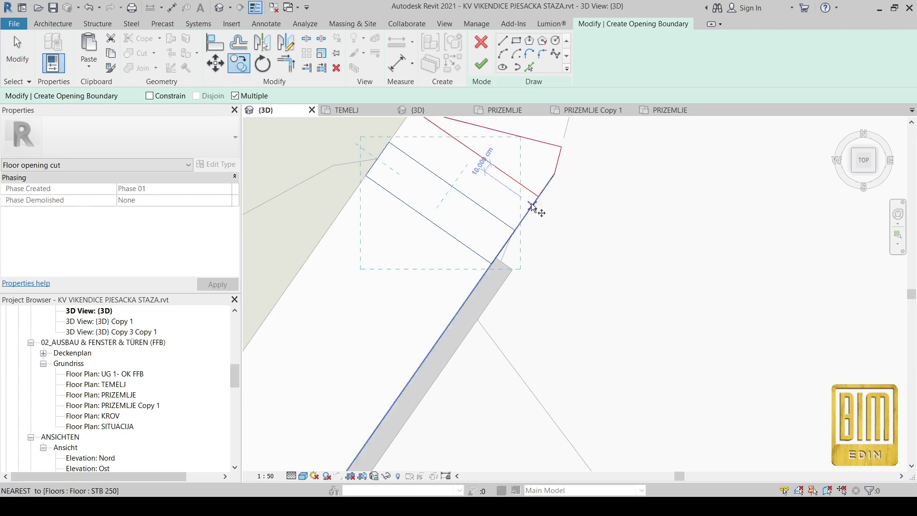
pyautogui.click(494, 264)
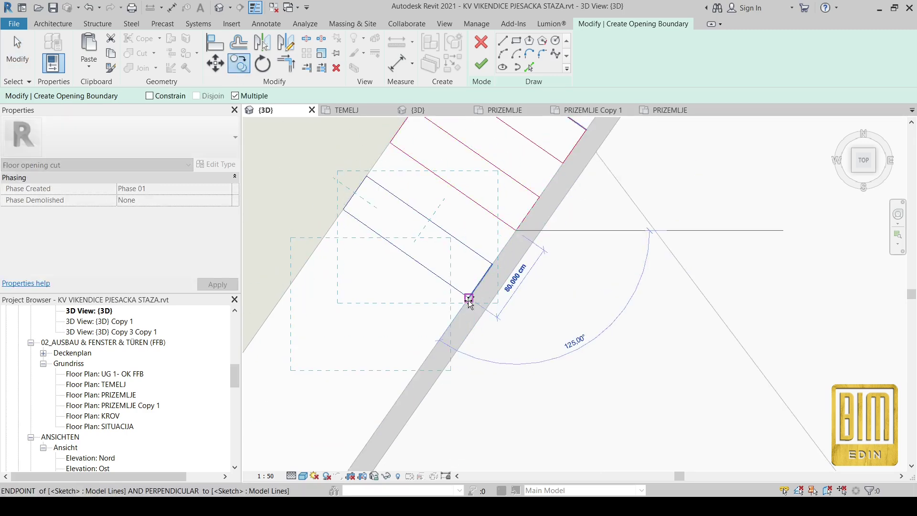
pyautogui.scroll(-2, 565, 193)
pyautogui.click(536, 236)
pyautogui.click(497, 287)
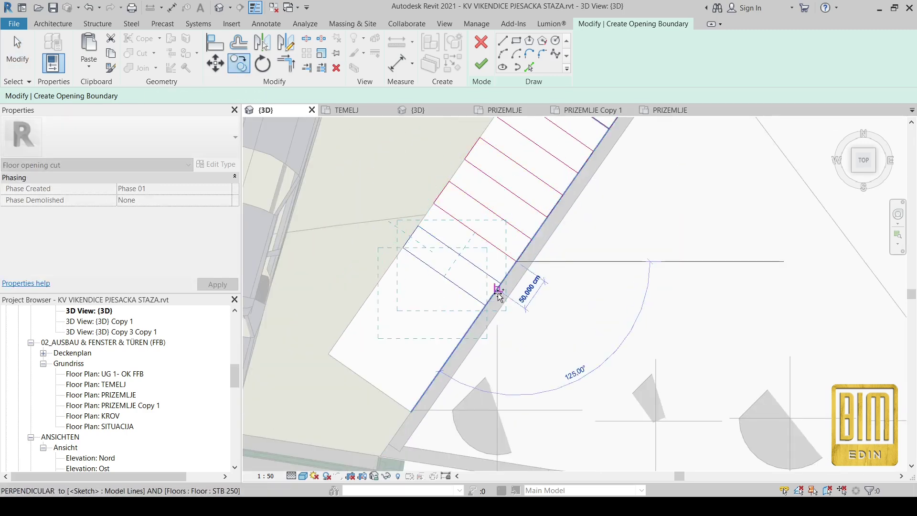
pyautogui.click(454, 349)
pyautogui.click(401, 315)
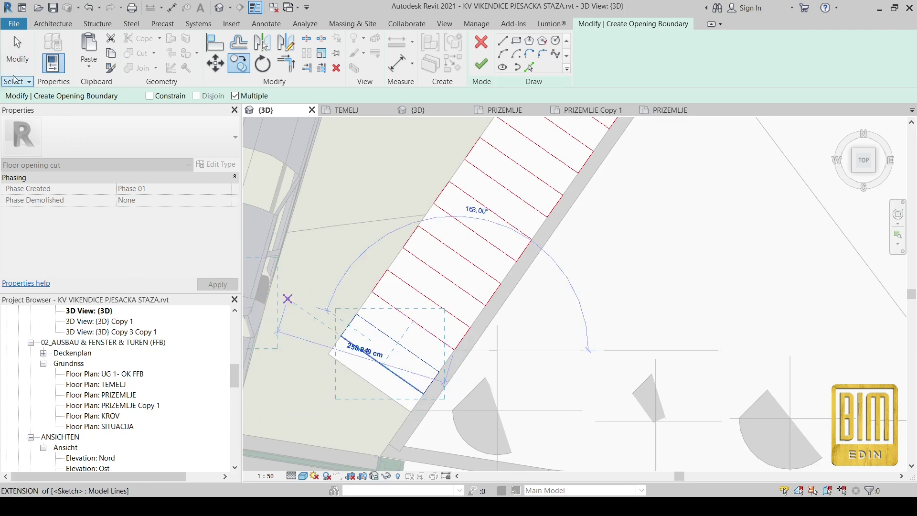
pyautogui.press('Escape')
pyautogui.scroll(-3, 363, 391)
pyautogui.keyDown('shift'); pyautogui.moveTo(450, 310); pyautogui.dragTo(495, 365, button='middle'); pyautogui.keyUp('shift')
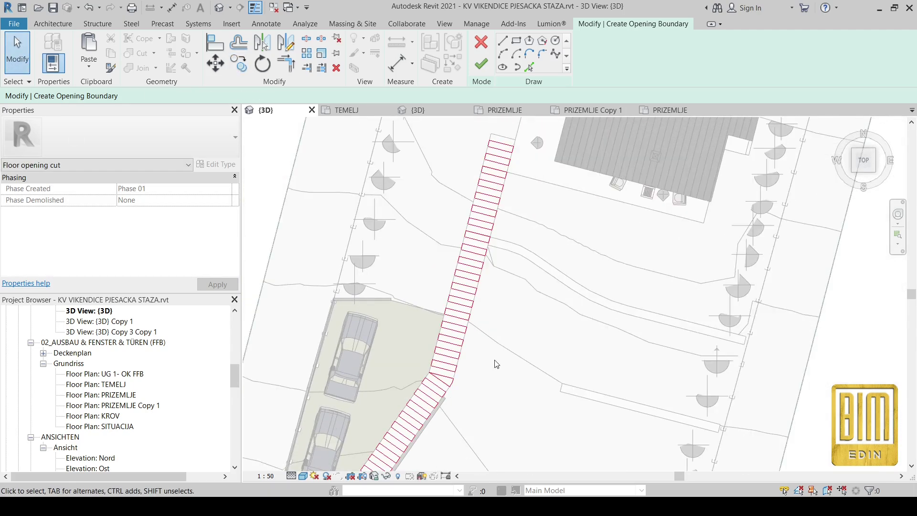
# Step: Finish the opening sketch and orbit closer to the new step slabs
pyautogui.click(481, 64)
pyautogui.click(276, 240)
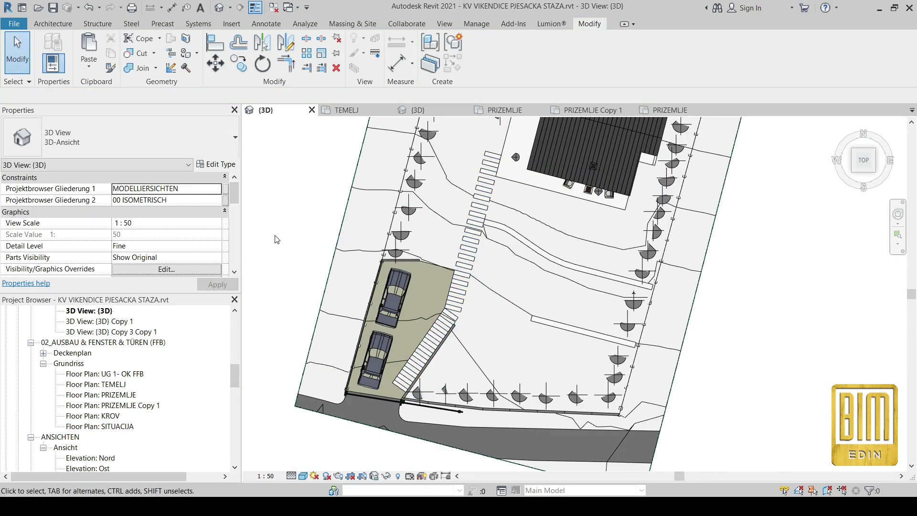
pyautogui.keyDown('shift'); pyautogui.moveTo(386, 355); pyautogui.dragTo(378, 405, button='middle'); pyautogui.keyUp('shift')
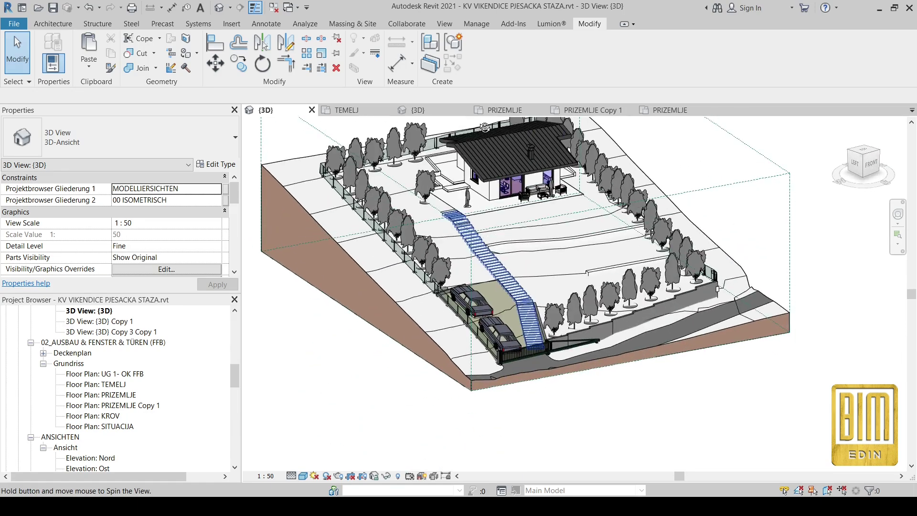
pyautogui.scroll(5, 572, 338)
pyautogui.scroll(-3, 572, 339)
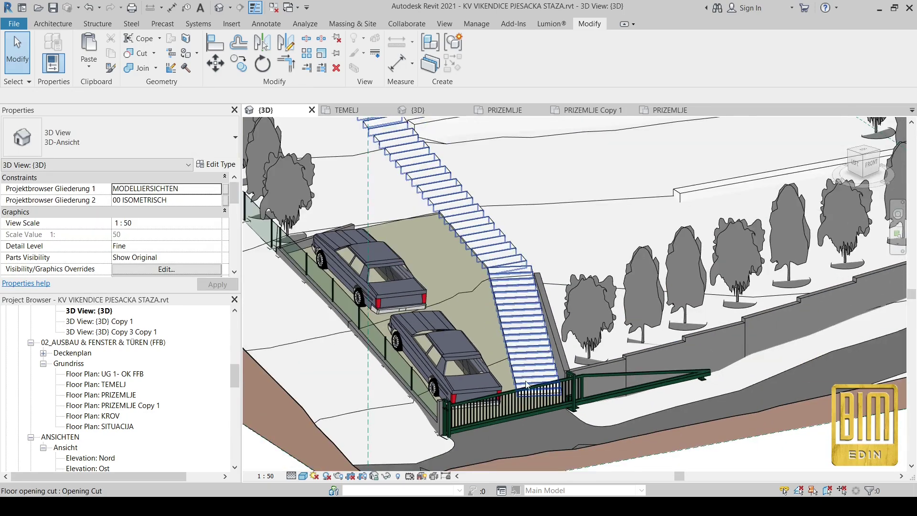
pyautogui.keyDown('shift'); pyautogui.moveTo(523, 456); pyautogui.dragTo(521, 428, button='middle'); pyautogui.keyUp('shift')
pyautogui.scroll(4, 466, 261)
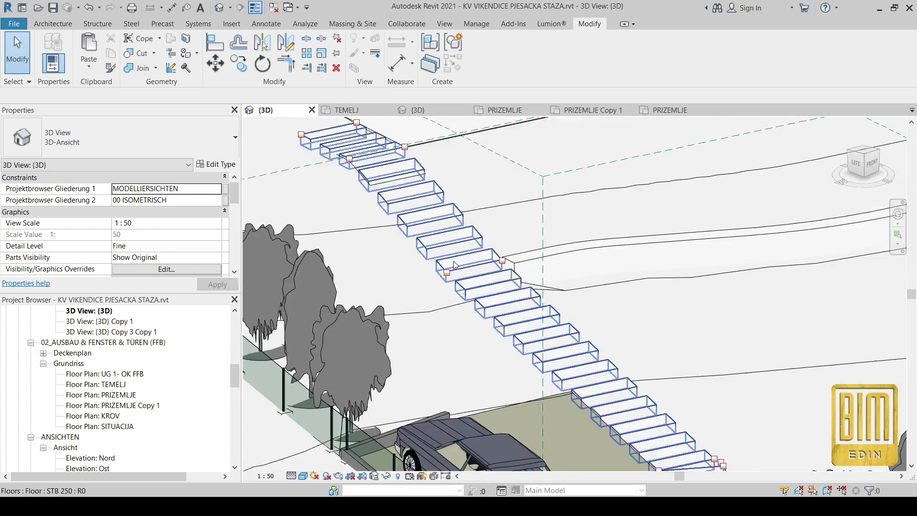
pyautogui.scroll(2, 466, 262)
# Step: Set the slab concrete's shading colour to grey RGB 147 147 147 and close the dialogs
pyautogui.click(466, 262)
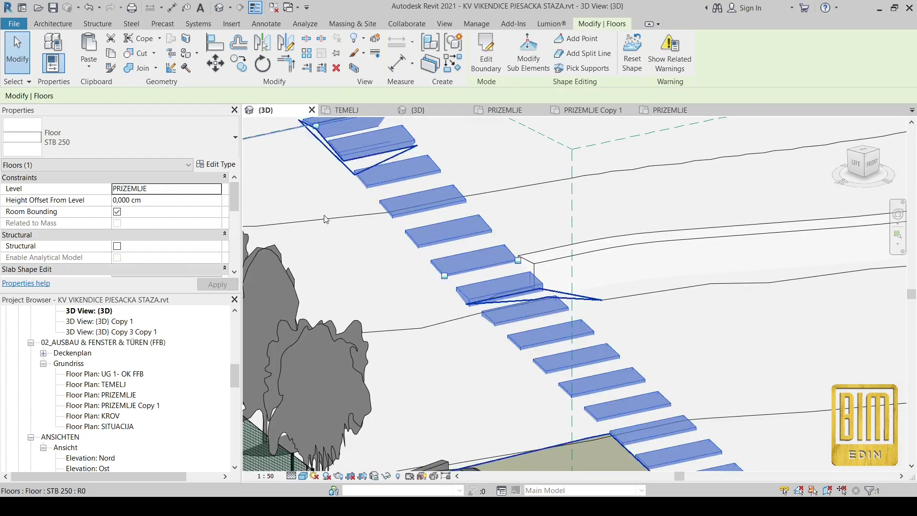
pyautogui.click(216, 164)
pyautogui.click(211, 188)
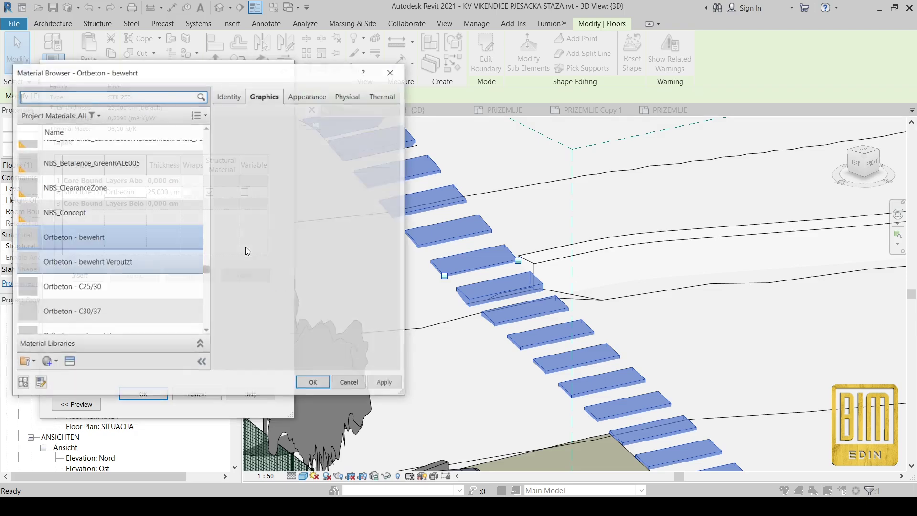
pyautogui.click(358, 148)
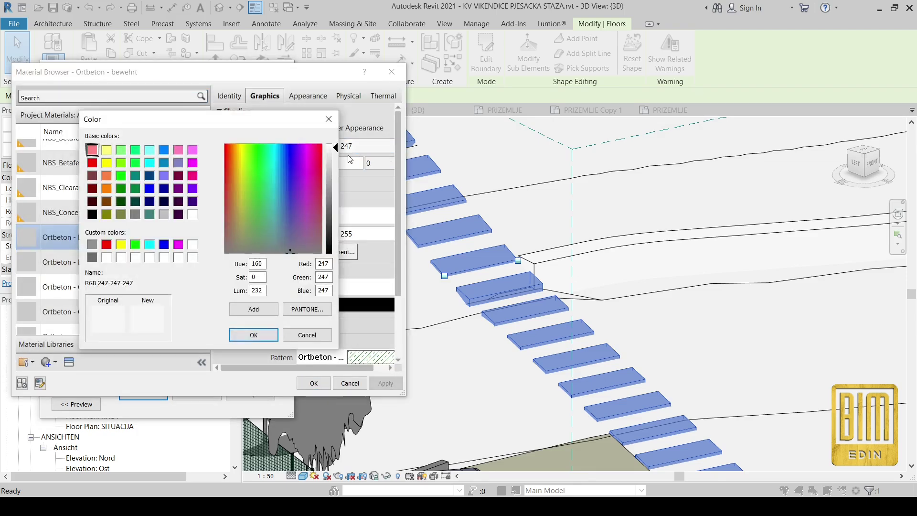
pyautogui.click(263, 338)
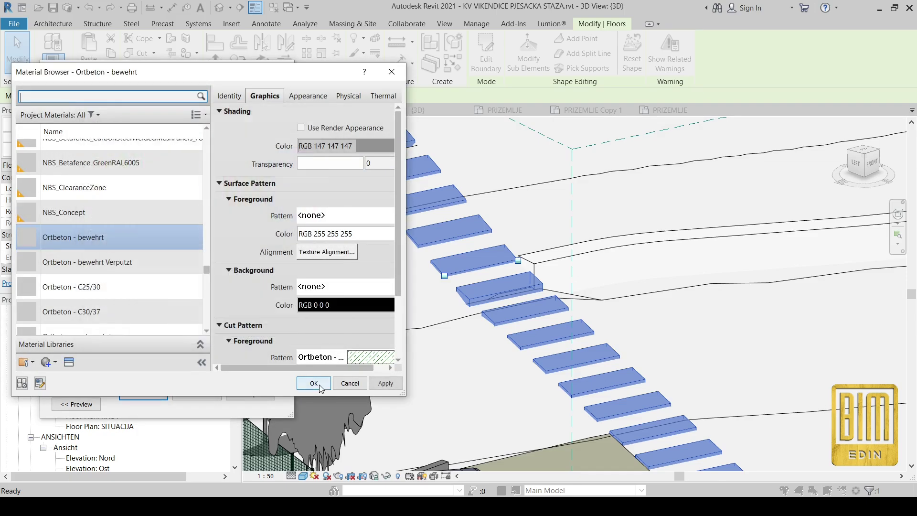
pyautogui.click(150, 401)
pyautogui.click(149, 403)
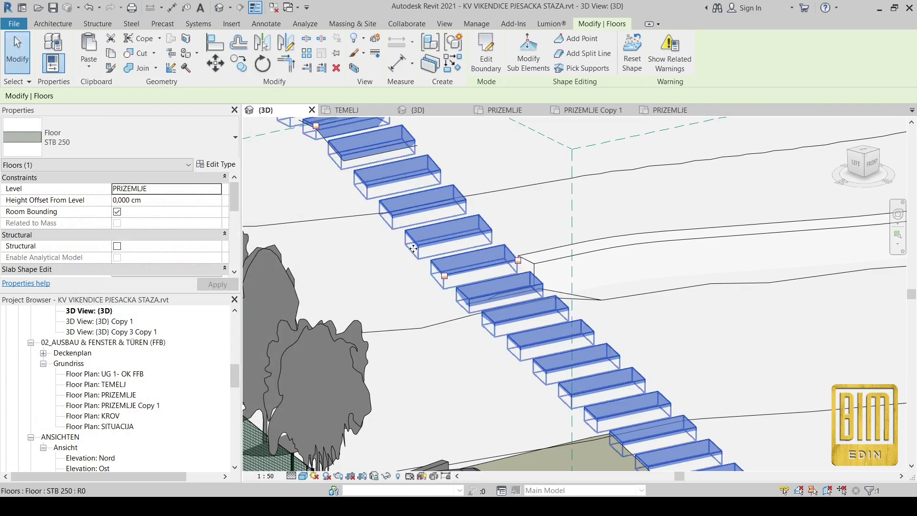
pyautogui.press('Escape')
pyautogui.scroll(-5, 637, 430)
pyautogui.moveTo(602, 430)
pyautogui.keyDown('shift'); pyautogui.mouseDown(button='middle')
pyautogui.moveTo(637, 447)
pyautogui.moveTo(502, 237)
pyautogui.mouseUp(button='middle'); pyautogui.keyUp('shift')
pyautogui.scroll(3, 487, 223)
pyautogui.scroll(3, 487, 222)
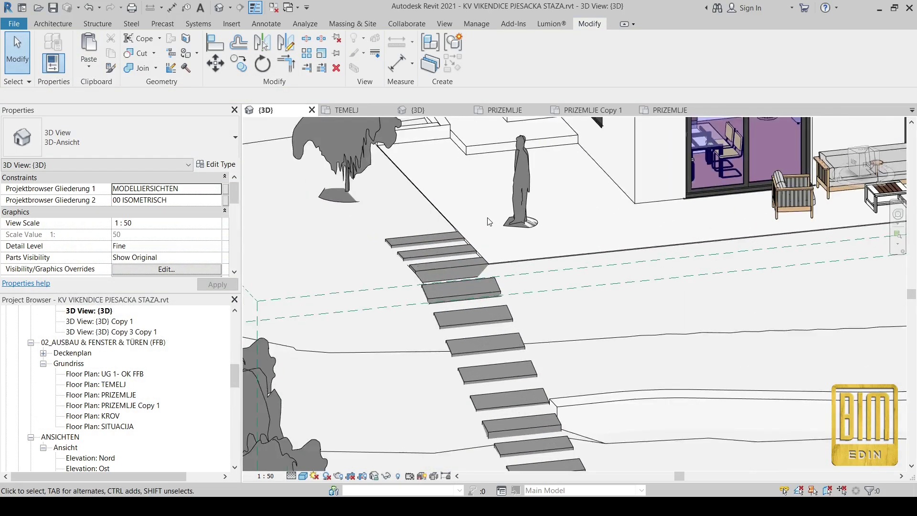
pyautogui.scroll(2, 488, 221)
pyautogui.scroll(-5, 474, 296)
pyautogui.scroll(-3, 327, 362)
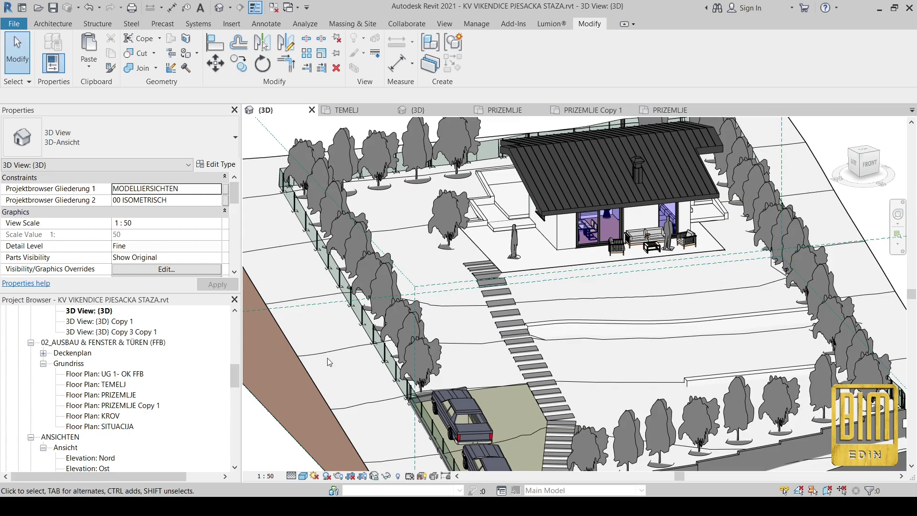
# Step: In Hidden Line view, delete the stray topography point among the steps
pyautogui.click(312, 370)
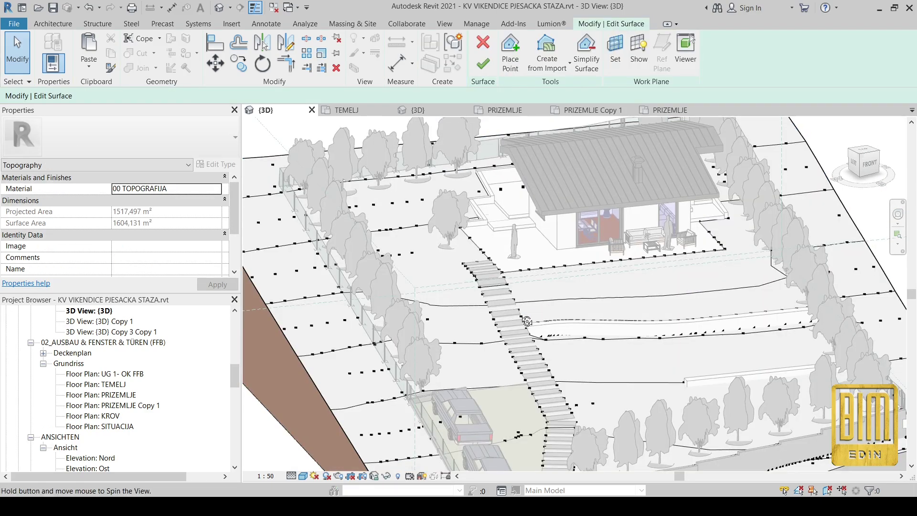
pyautogui.scroll(5, 513, 293)
pyautogui.scroll(2, 540, 208)
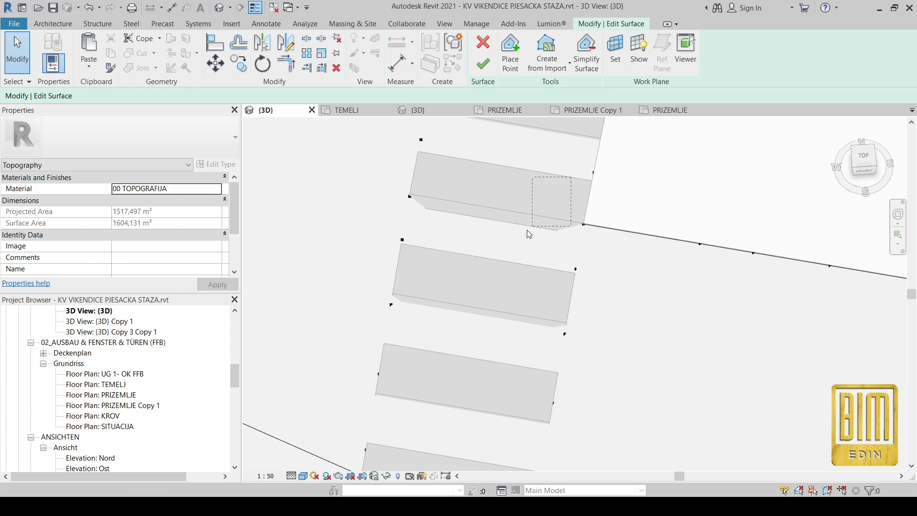
pyautogui.click(318, 428)
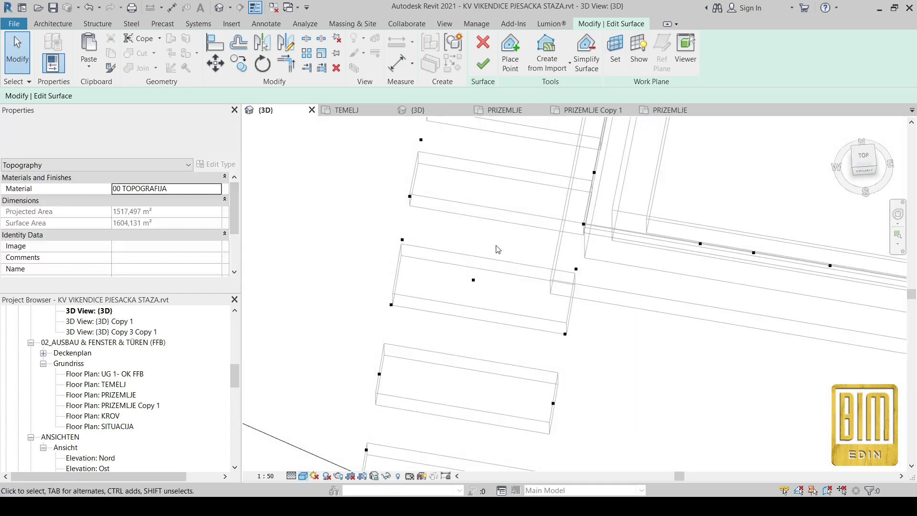
pyautogui.scroll(-3, 438, 281)
pyautogui.scroll(-2, 521, 223)
pyautogui.click(448, 322)
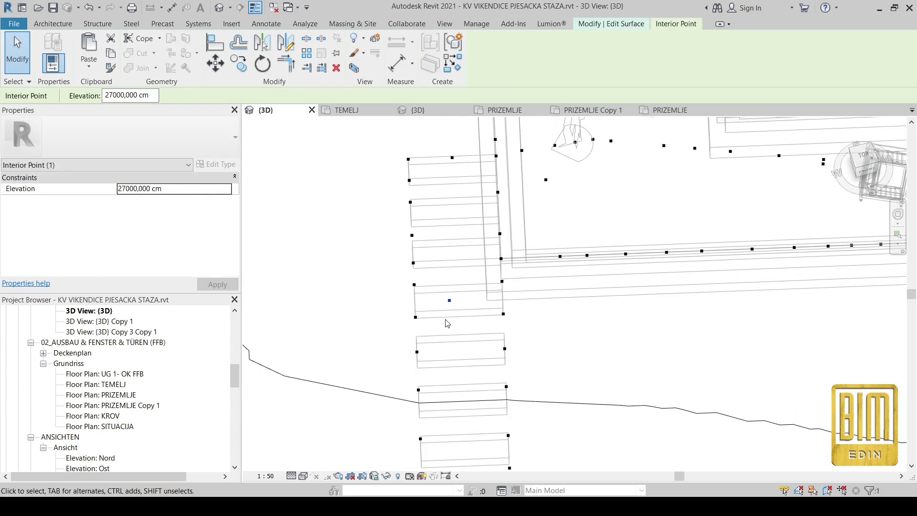
pyautogui.rightClick(448, 322)
pyautogui.click(474, 184)
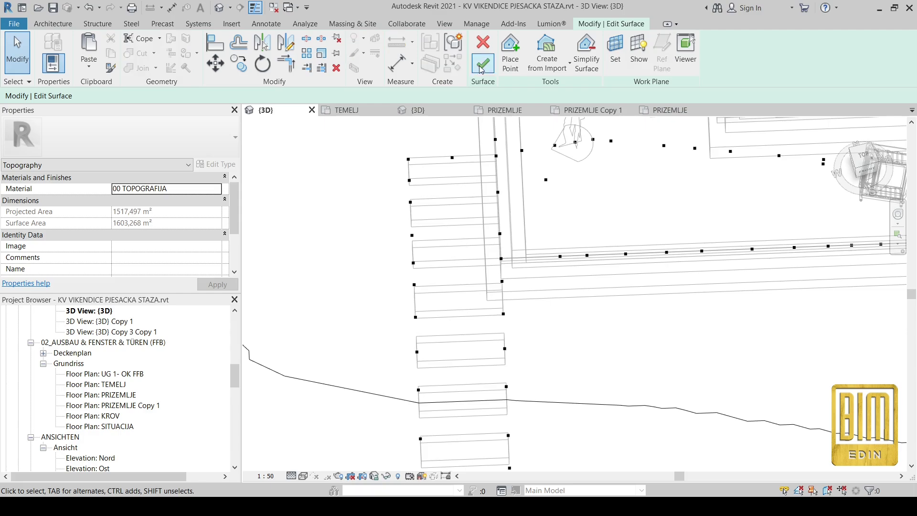
# Step: Finish the topography edit and change the visual style
pyautogui.click(482, 67)
pyautogui.click(302, 475)
pyautogui.click(408, 428)
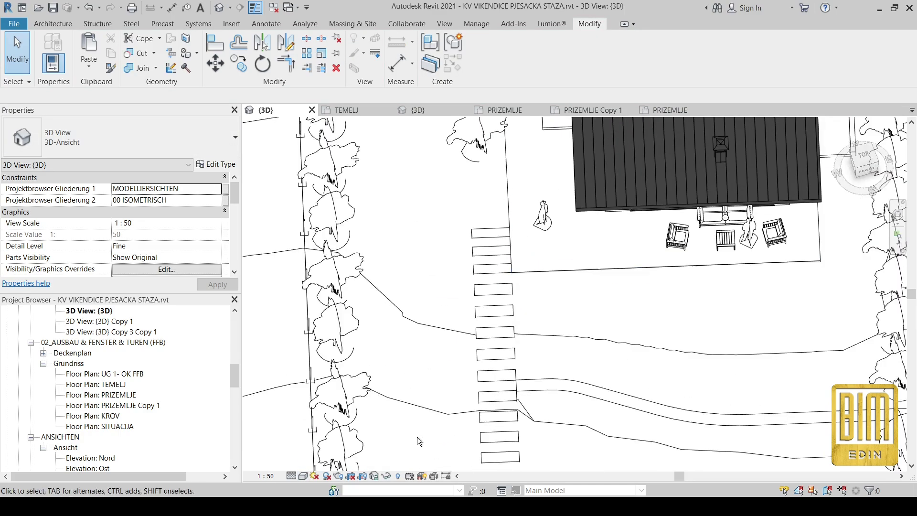
# Step: Switch the site view to Consistent Colors and select the topography near the steps
pyautogui.keyDown('shift'); pyautogui.moveTo(417, 436); pyautogui.dragTo(302, 479, button='middle'); pyautogui.keyUp('shift')
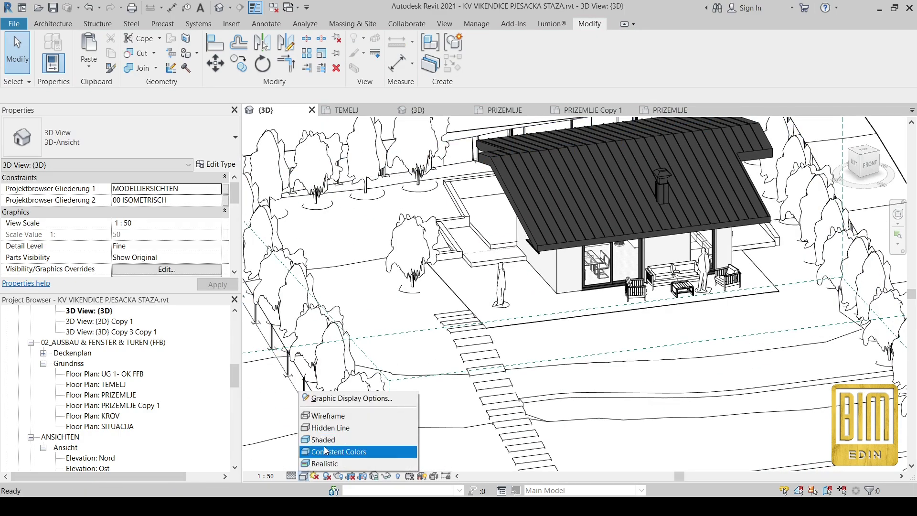
pyautogui.click(325, 450)
pyautogui.scroll(3, 445, 327)
pyautogui.scroll(3, 445, 326)
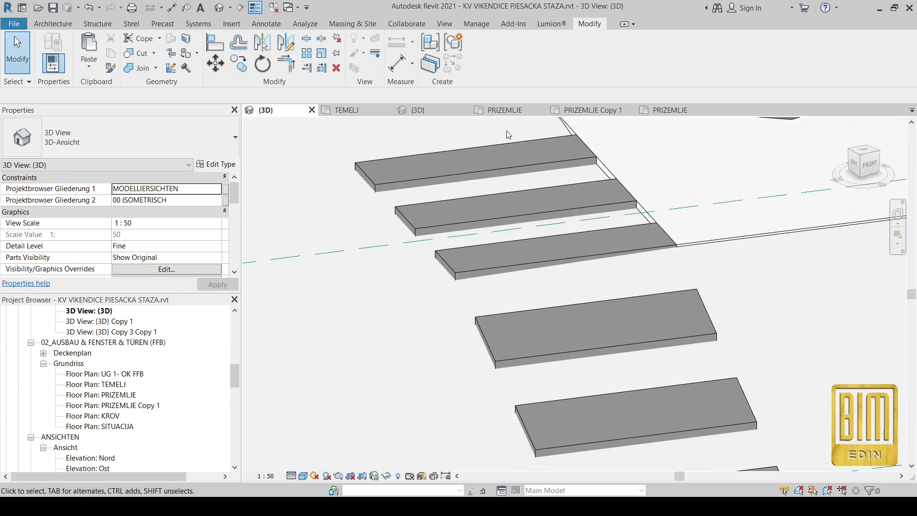
pyautogui.scroll(-3, 507, 134)
pyautogui.scroll(-3, 506, 135)
pyautogui.scroll(-3, 507, 135)
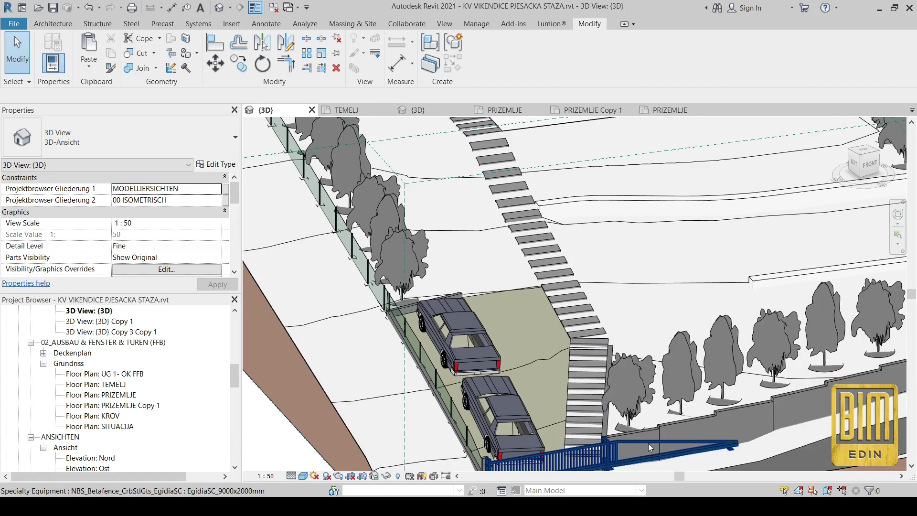
pyautogui.keyDown('shift'); pyautogui.moveTo(650, 447); pyautogui.dragTo(566, 165, button='middle'); pyautogui.keyUp('shift')
pyautogui.scroll(3, 566, 162)
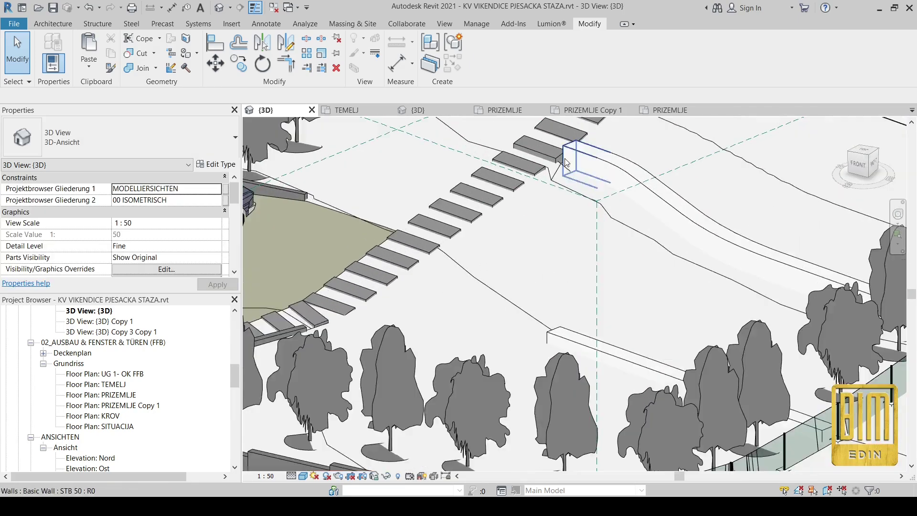
pyautogui.scroll(-2, 566, 163)
pyautogui.scroll(-3, 566, 163)
pyautogui.click(631, 215)
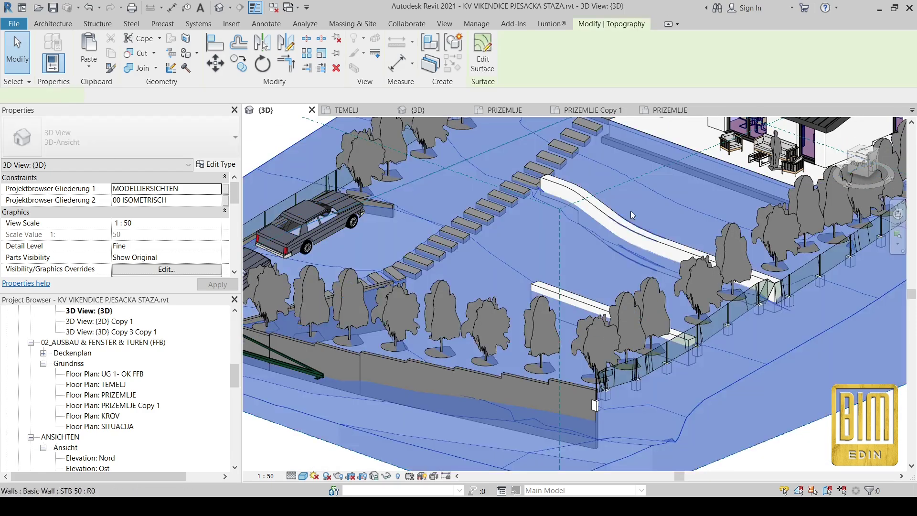
# Step: Delete the leftover topography points beside the steps using right-click Delete
pyautogui.click(482, 59)
pyautogui.scroll(3, 492, 287)
pyautogui.scroll(2, 492, 288)
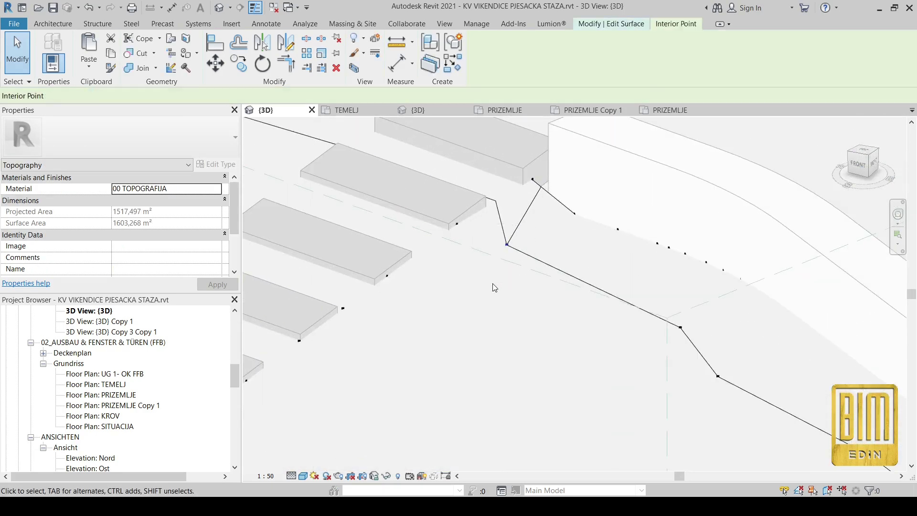
pyautogui.click(506, 244)
pyautogui.rightClick(505, 263)
pyautogui.click(543, 127)
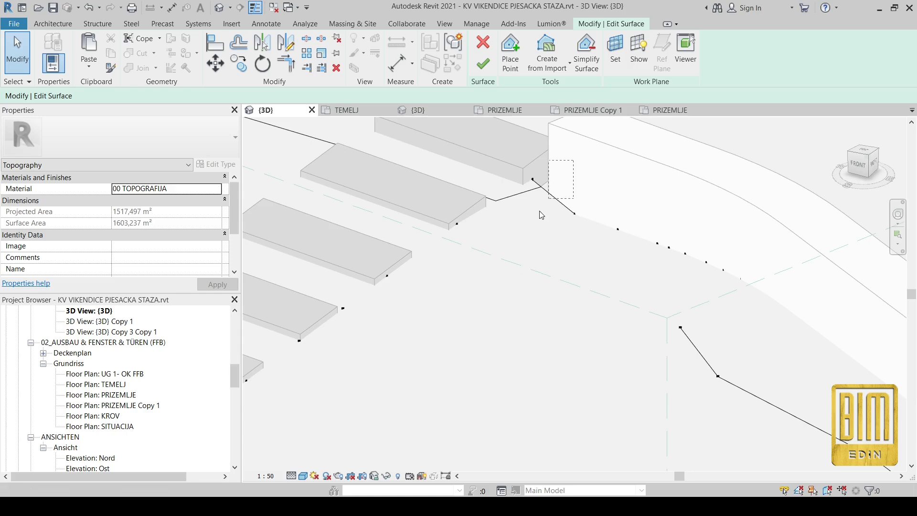
pyautogui.rightClick(543, 234)
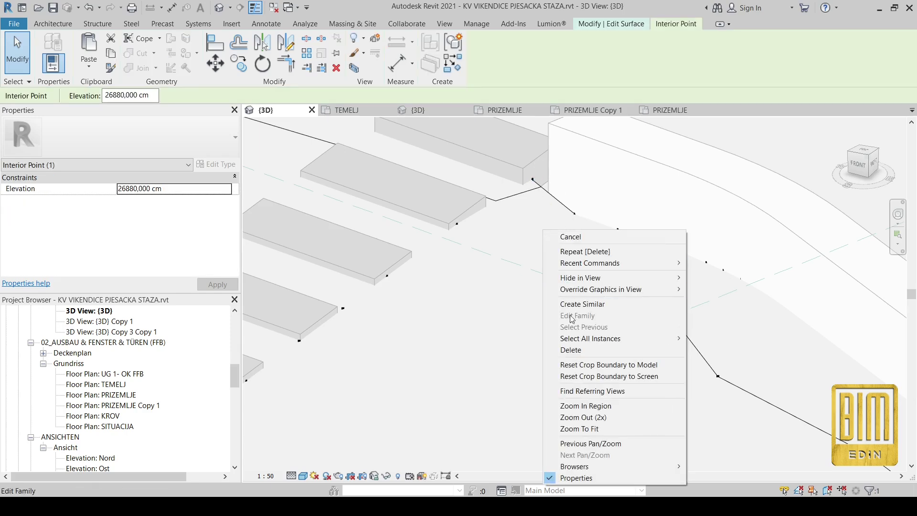
pyautogui.click(566, 350)
pyautogui.keyDown('shift'); pyautogui.moveTo(559, 304); pyautogui.dragTo(524, 307, button='middle'); pyautogui.keyUp('shift')
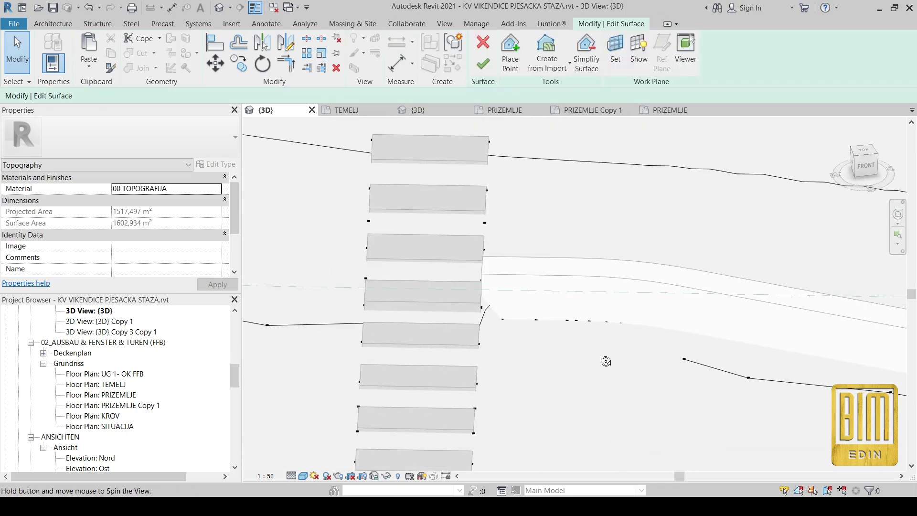
pyautogui.rightClick(488, 339)
pyautogui.click(516, 207)
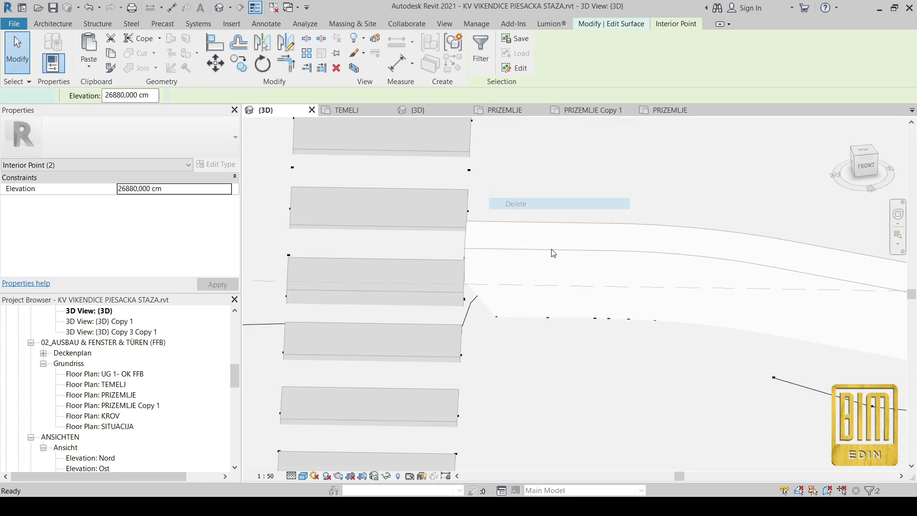
pyautogui.scroll(-2, 549, 251)
pyautogui.scroll(-2, 558, 335)
# Step: Delete the stray points along the curved wall's surface edge
pyautogui.keyDown('shift'); pyautogui.moveTo(556, 335); pyautogui.dragTo(660, 327, button='middle'); pyautogui.keyUp('shift')
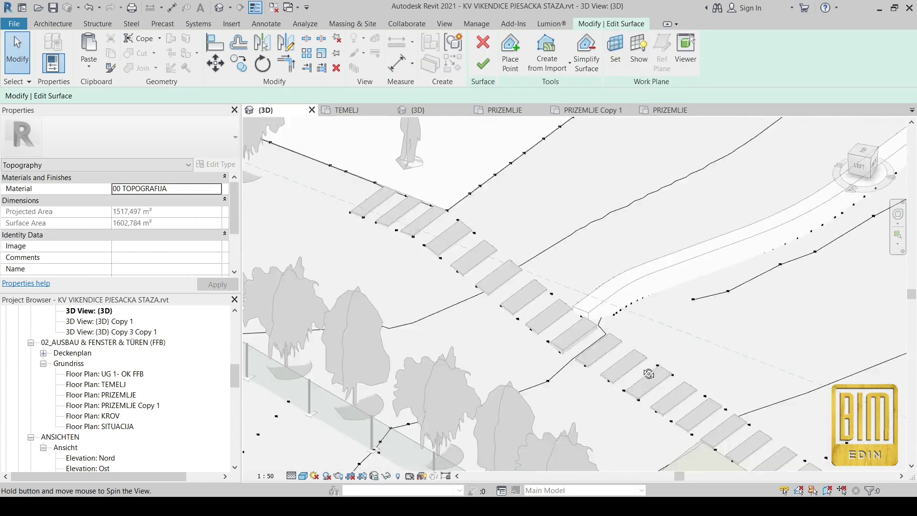
pyautogui.click(660, 327)
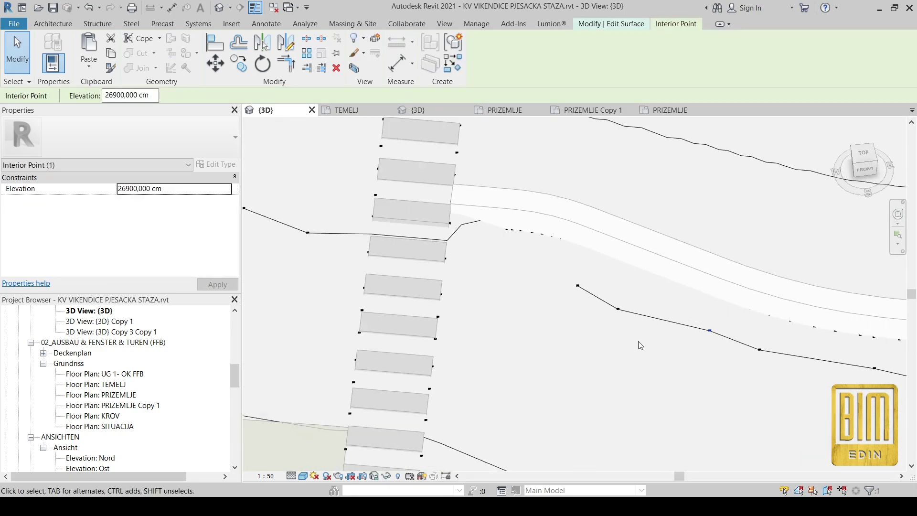
pyautogui.moveTo(648, 355); pyautogui.dragTo(565, 317)
pyautogui.press('Delete')
pyautogui.moveTo(833, 385); pyautogui.dragTo(712, 348)
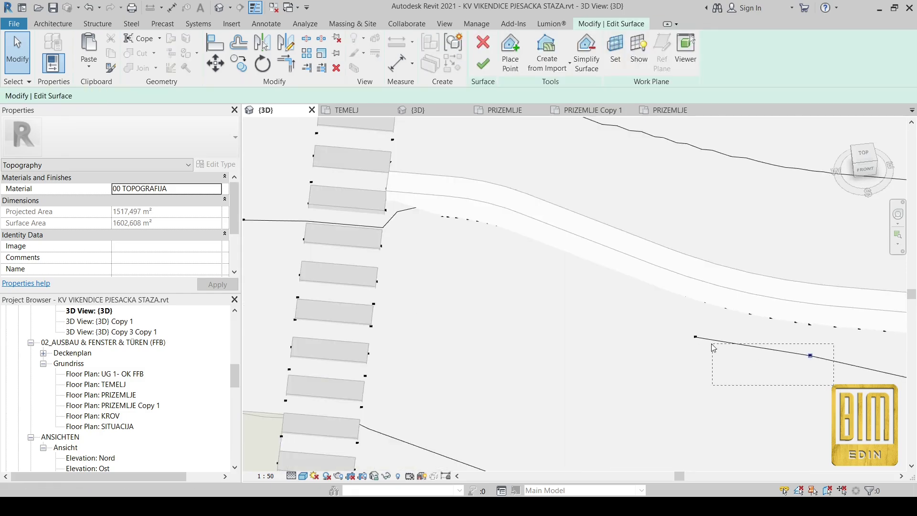
pyautogui.press('Delete')
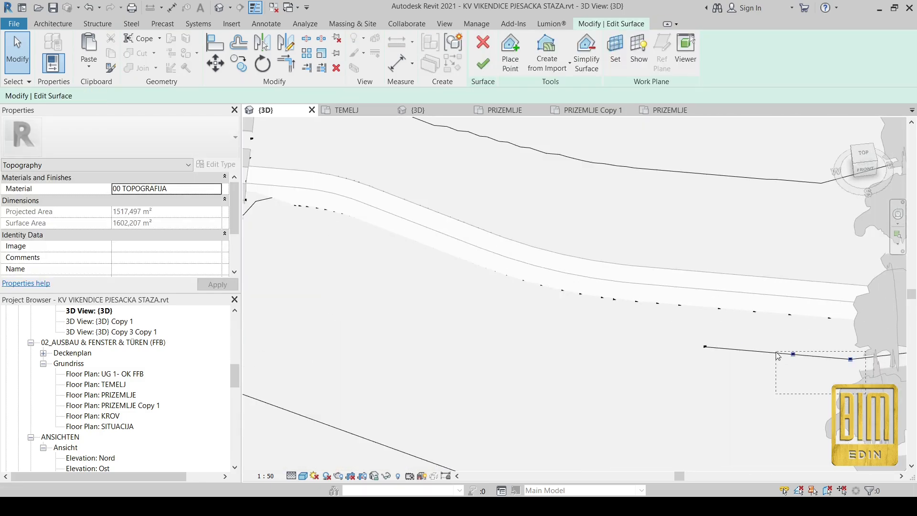
pyautogui.press('Delete')
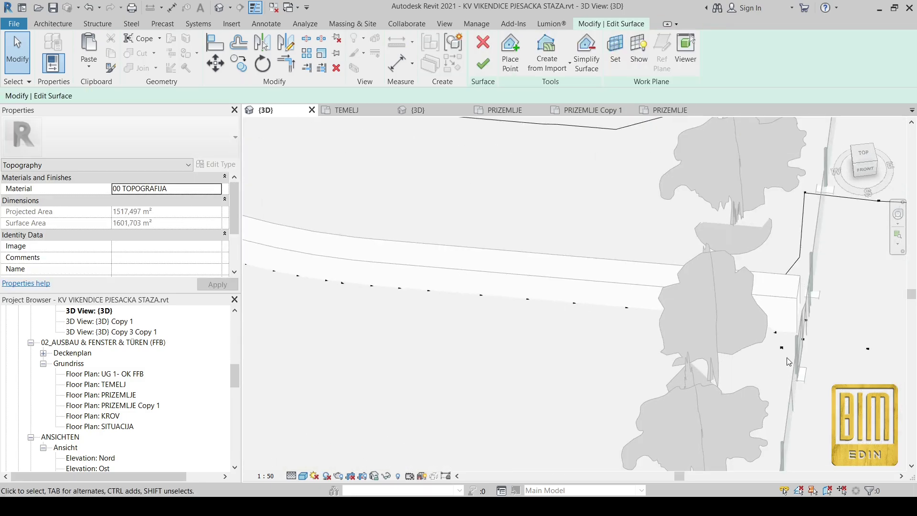
pyautogui.press('Delete')
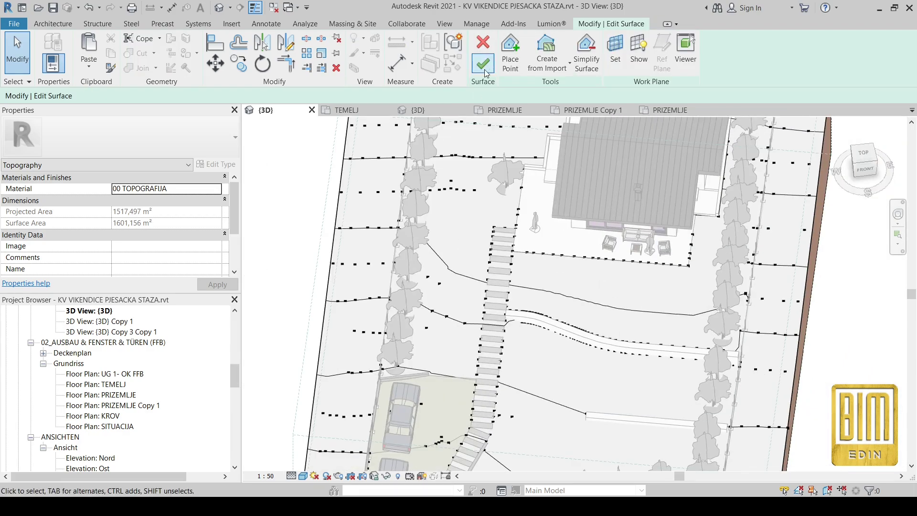